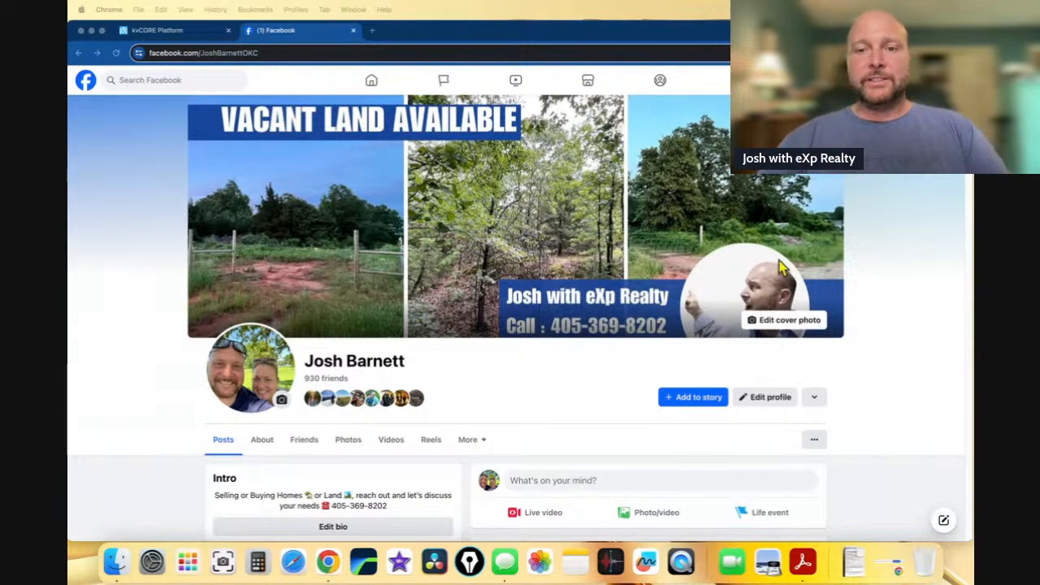
- Scroll the Facebook profile and open a blank Public Create post dialog
scroll(881, 323, "down", 3)
scroll(879, 318, "down", 3)
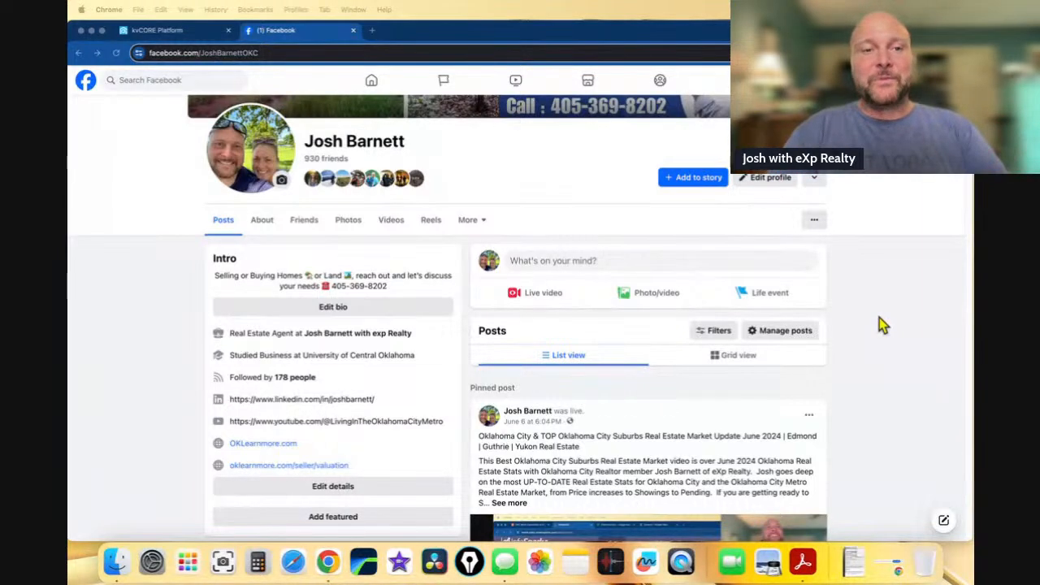
scroll(873, 322, "down", 1)
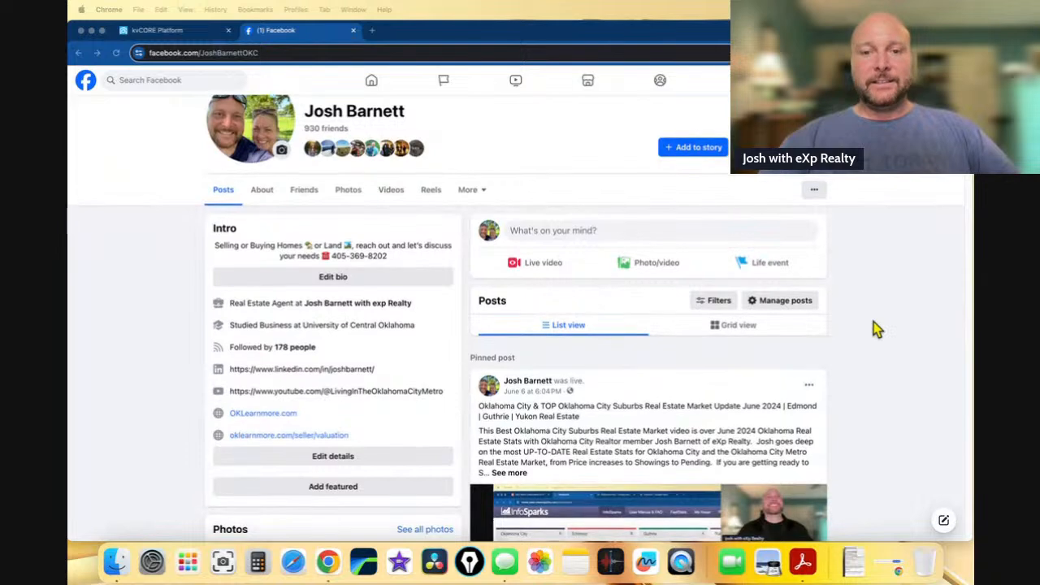
left_click(551, 235)
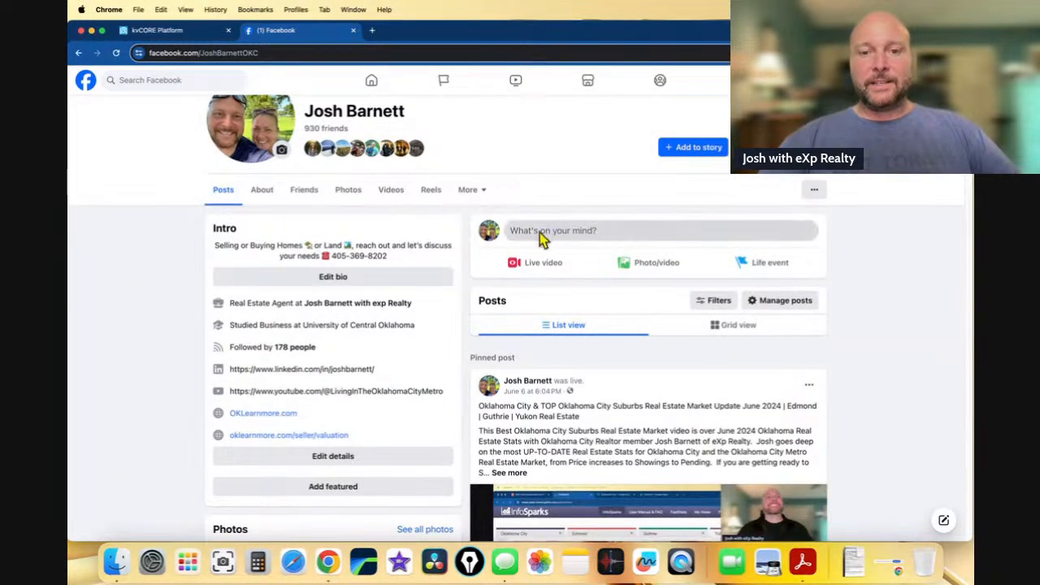
left_click(541, 236)
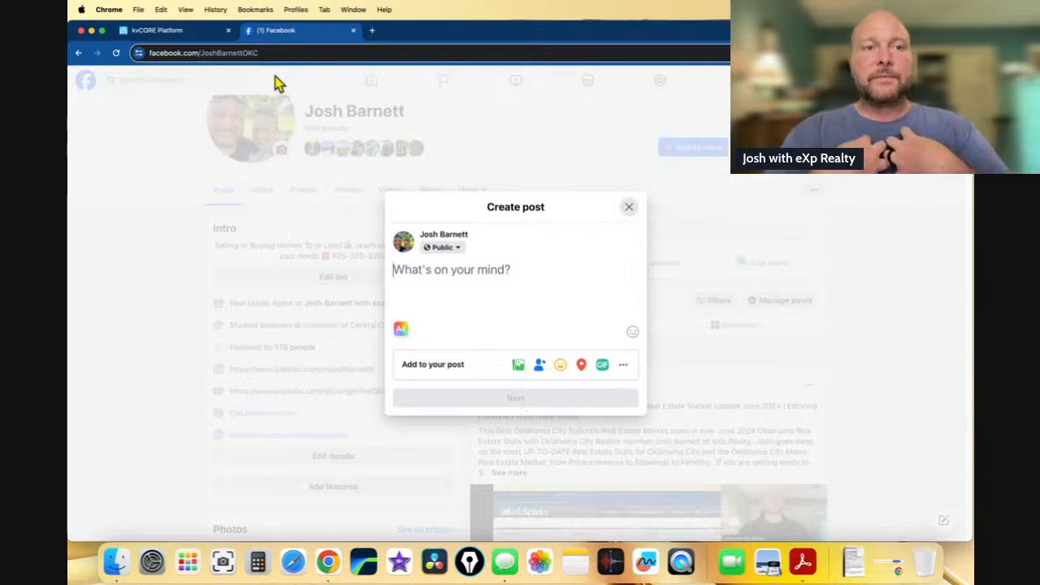
left_click(209, 36)
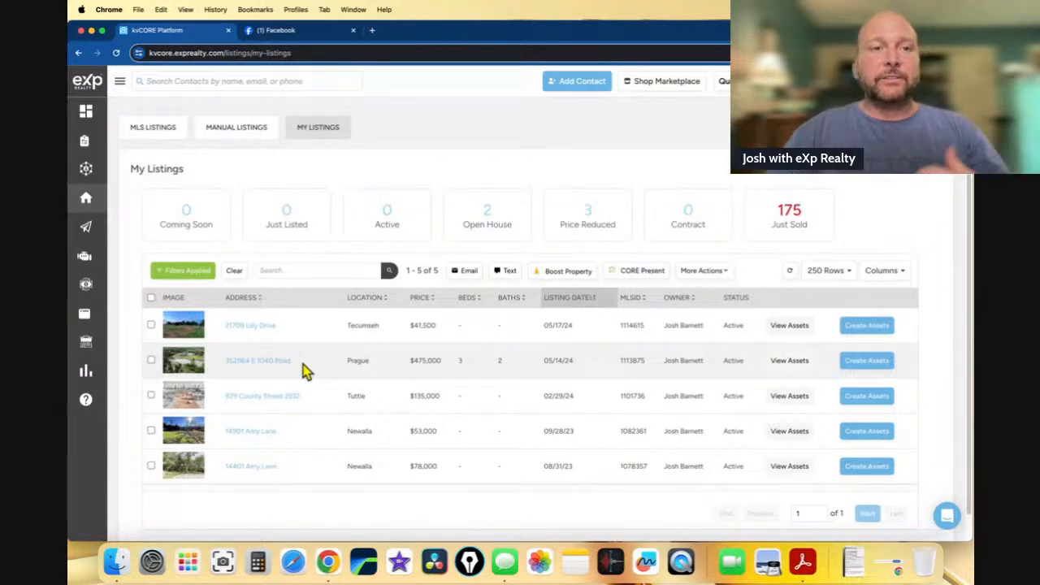
- Browse the Listings, Contacts and Lead Engine sidebar menus on kvCORE's My Listings page
mouse_move(84, 197)
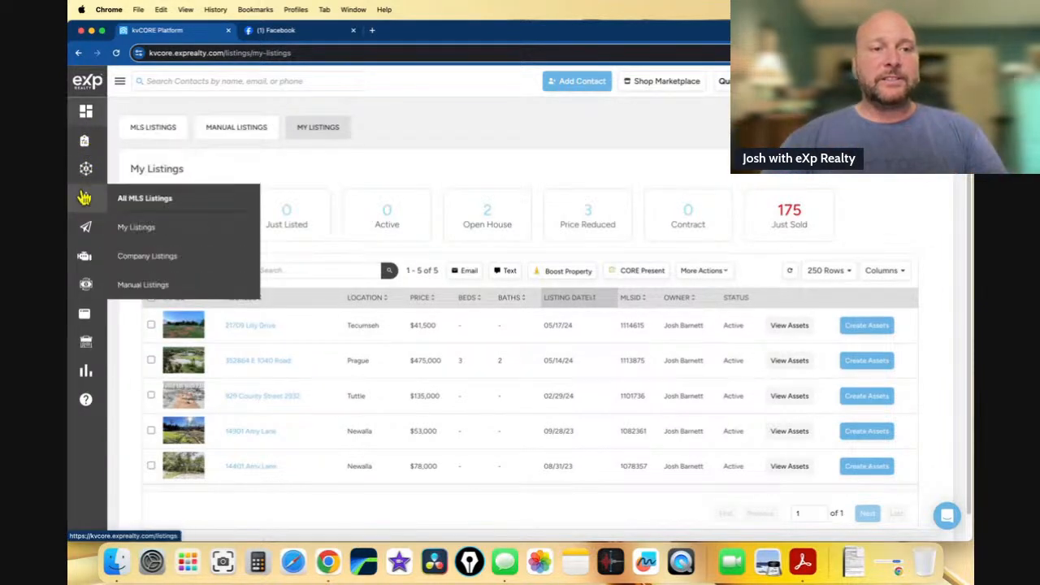
mouse_move(95, 162)
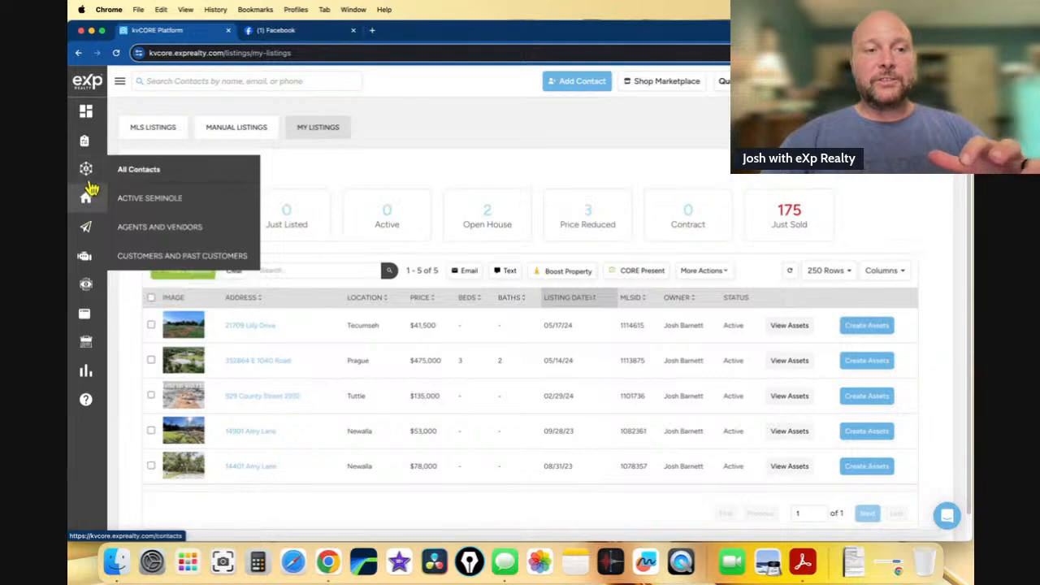
mouse_move(90, 241)
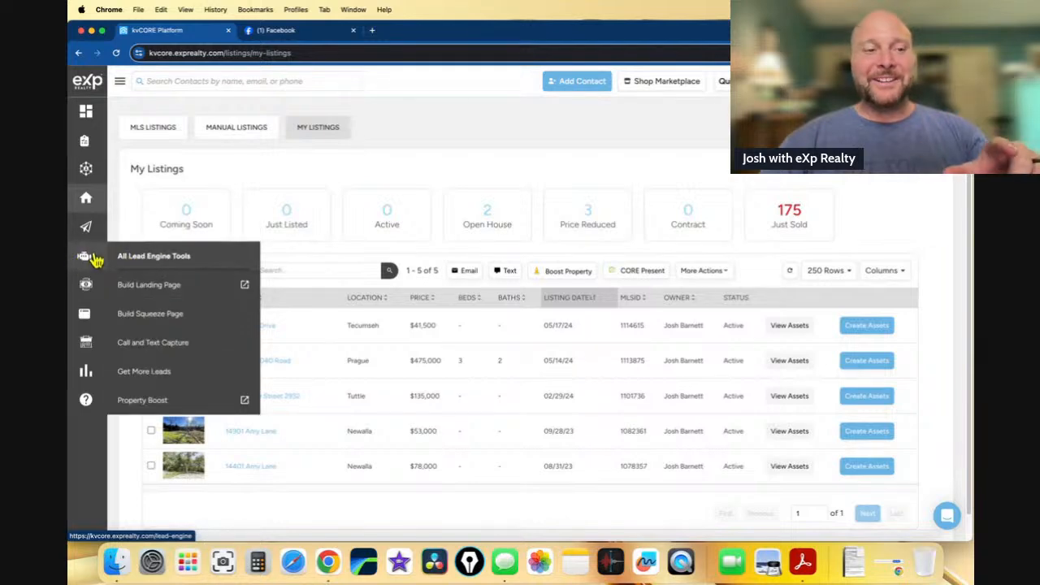
- Start a multi-property squeeze page and open its Polygon Map Search
left_click(177, 317)
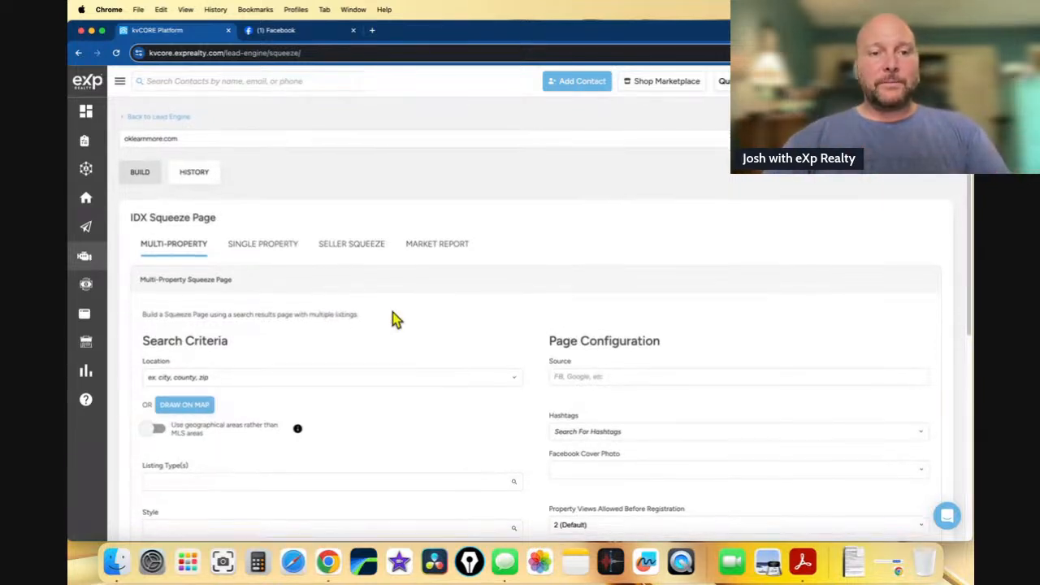
scroll(392, 317, "down", 3)
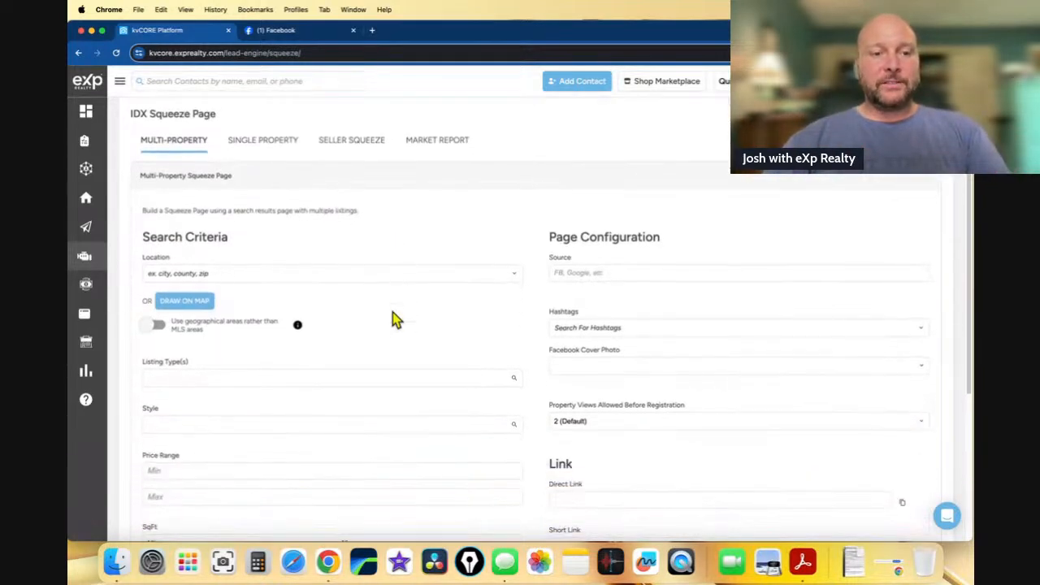
left_click(192, 292)
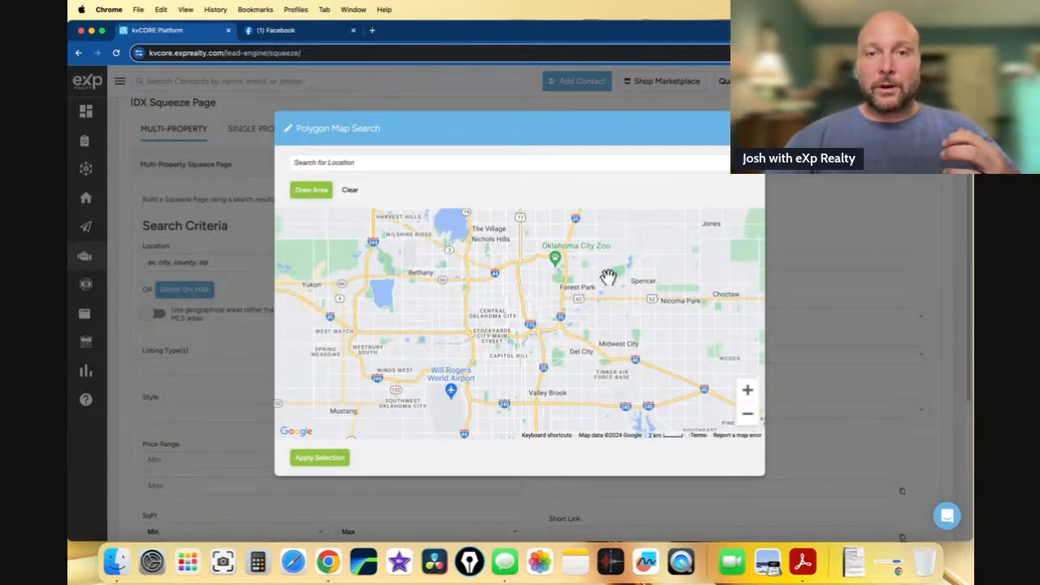
- Pan and zoom the map east of Oklahoma City toward Meeker and Prague
left_click_drag(609, 281, 462, 328)
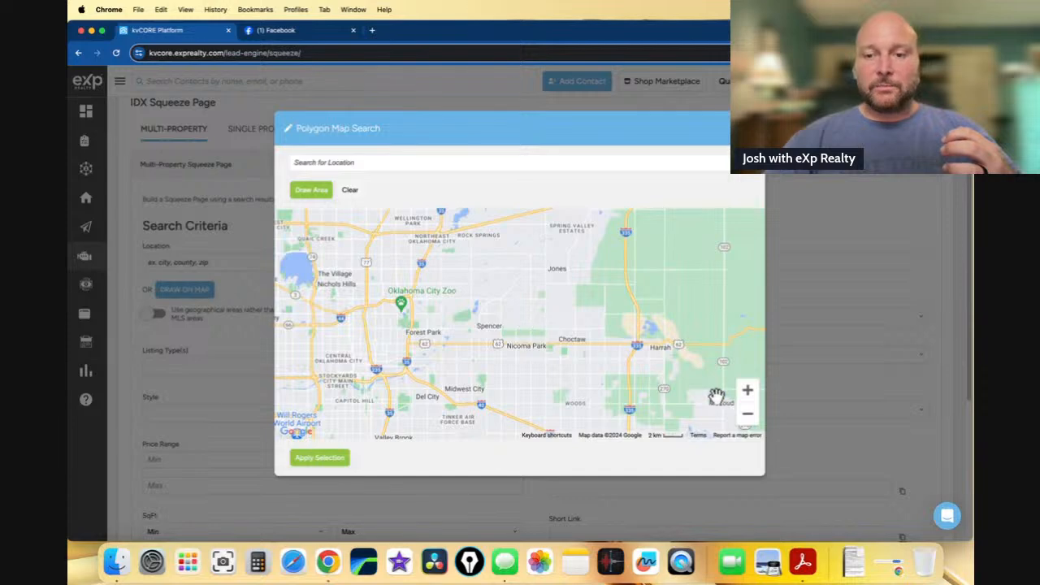
left_click(746, 415)
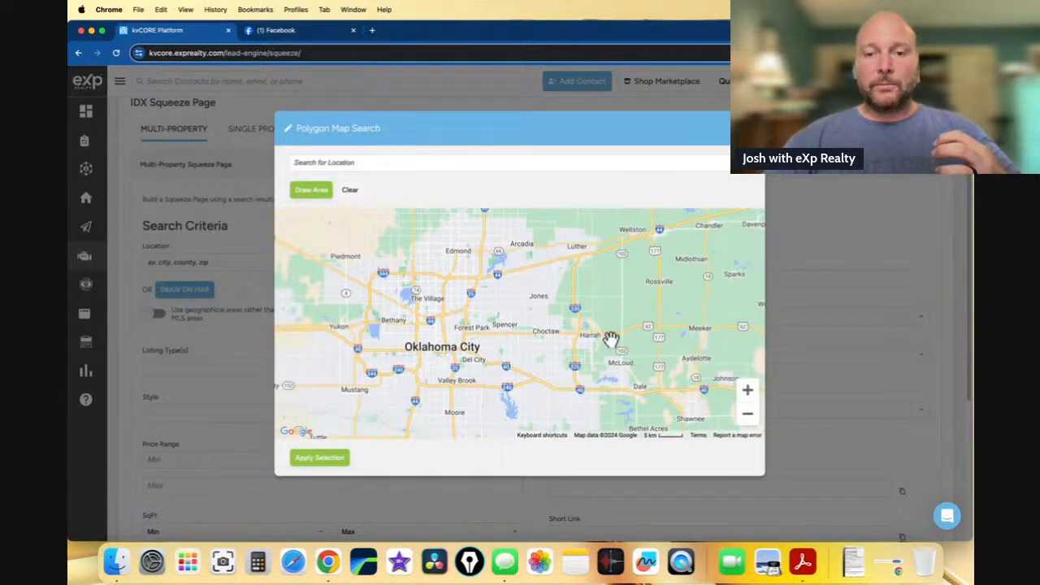
left_click_drag(610, 339, 487, 343)
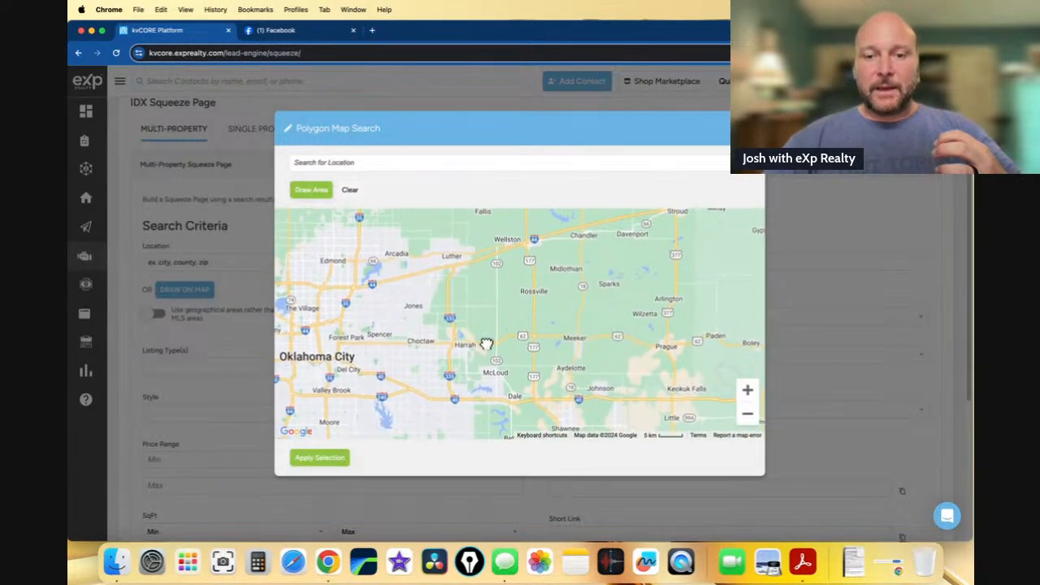
left_click_drag(550, 348, 416, 320)
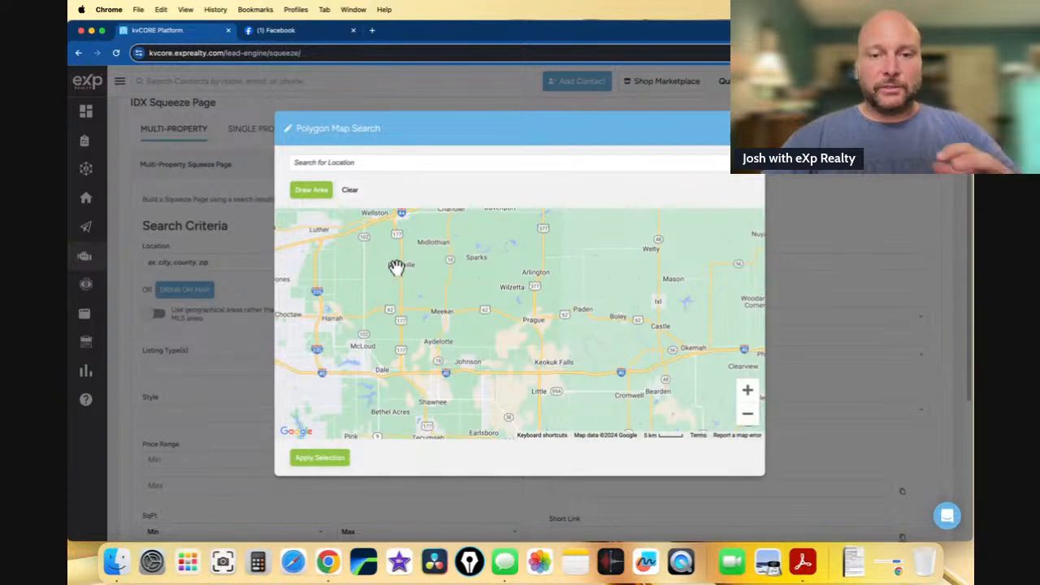
left_click(316, 193)
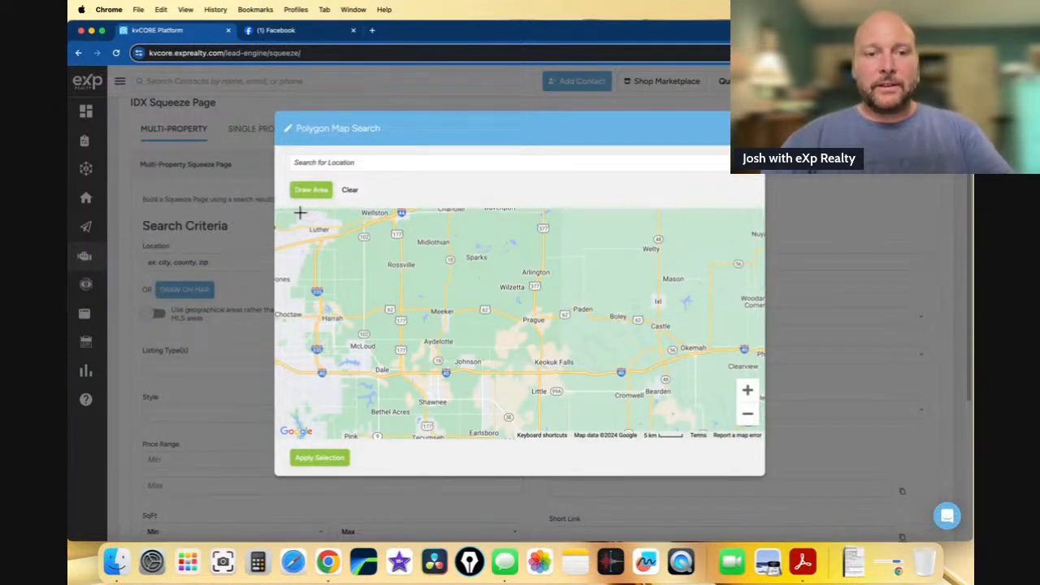
- Draw a five-corner polygon around Luther, Arlington, Shawnee and Harrah and apply it as the location
mouse_move(298, 212)
left_mouse_down()
mouse_move(366, 213)
mouse_move(299, 219)
left_mouse_up()
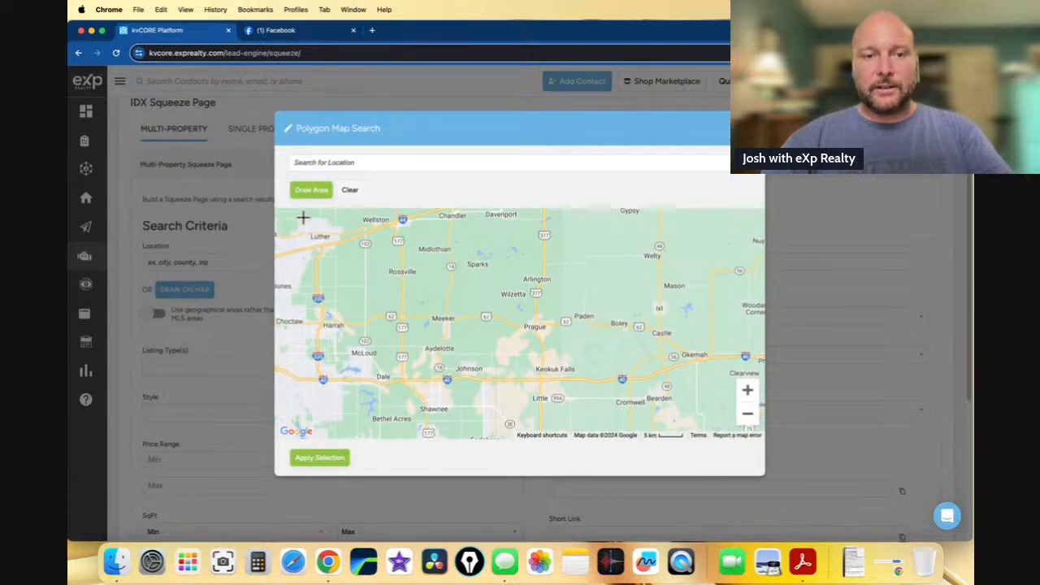
left_click(301, 218)
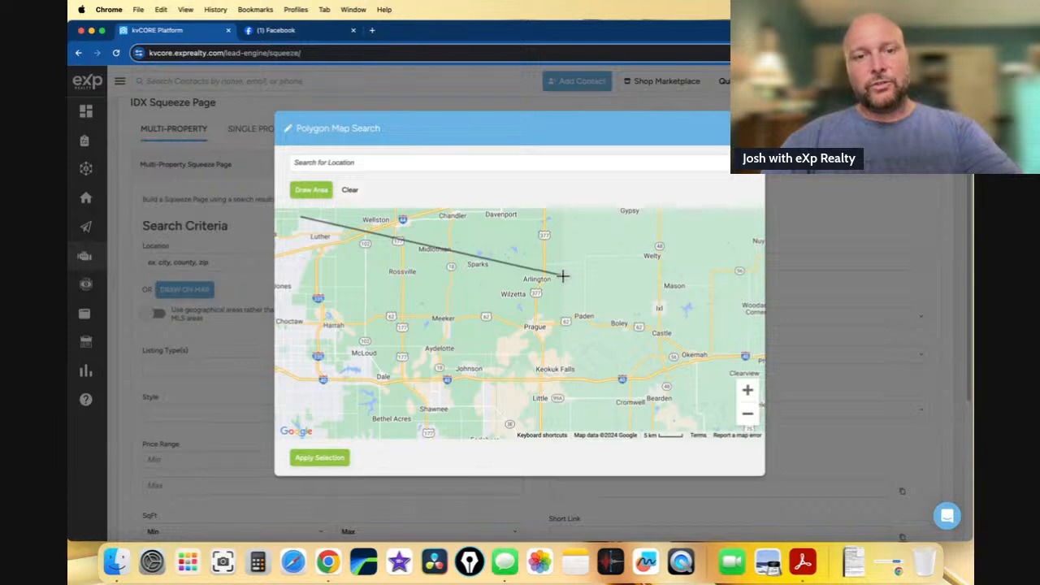
left_click(562, 276)
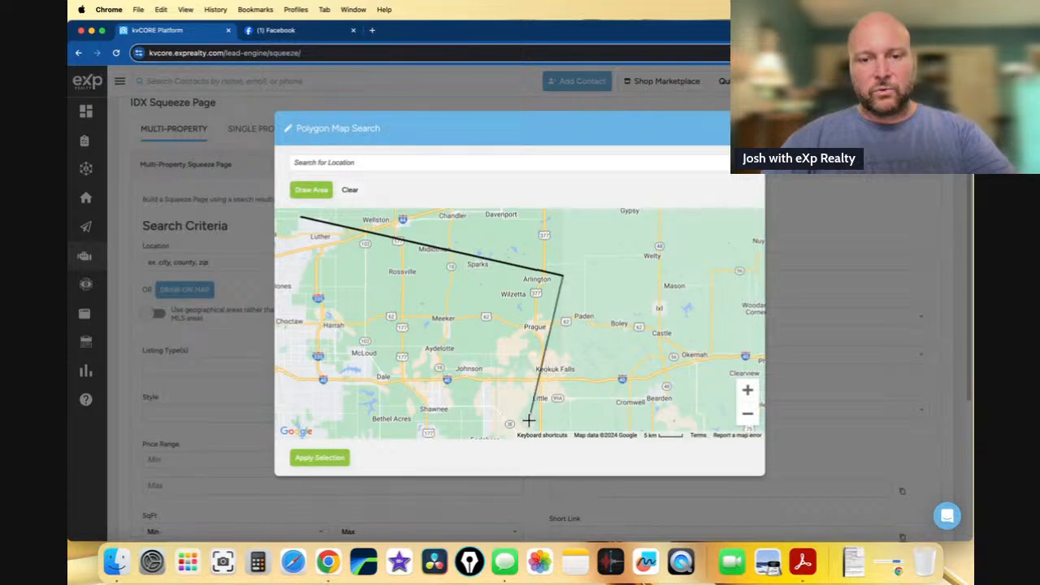
left_click(529, 420)
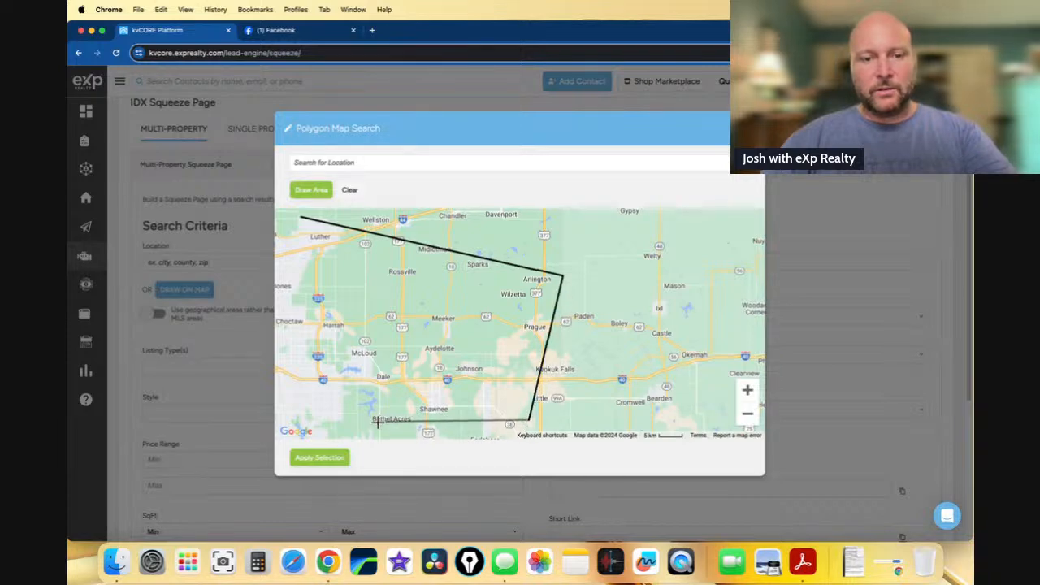
left_click(285, 421)
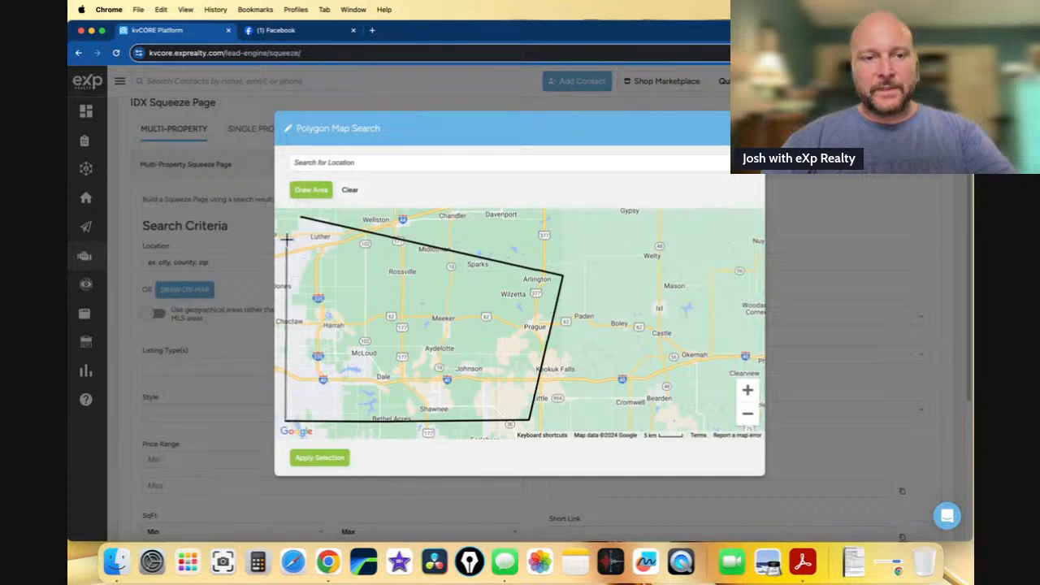
left_click(284, 217)
left_click(300, 218)
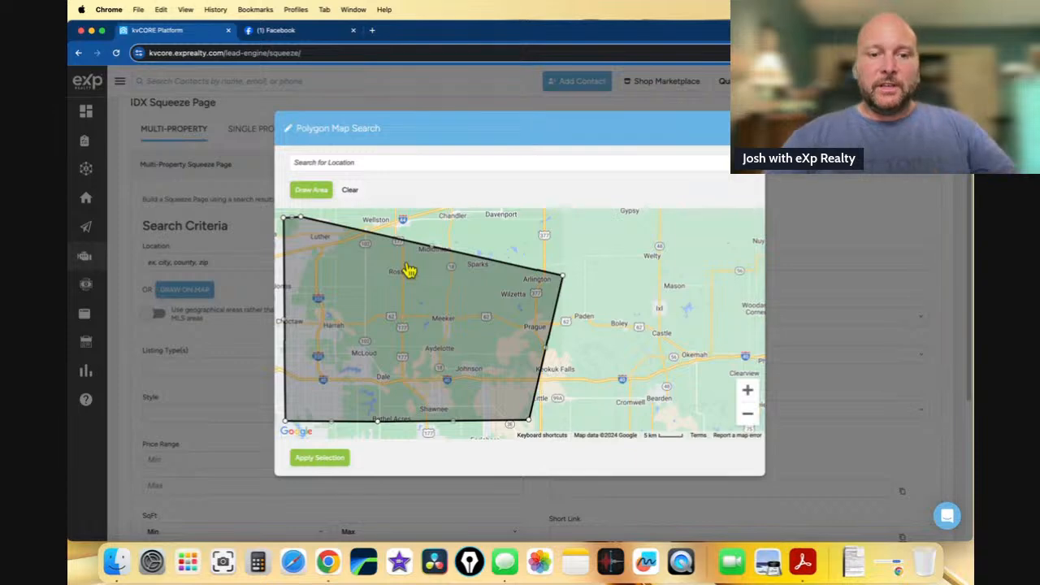
left_click(323, 459)
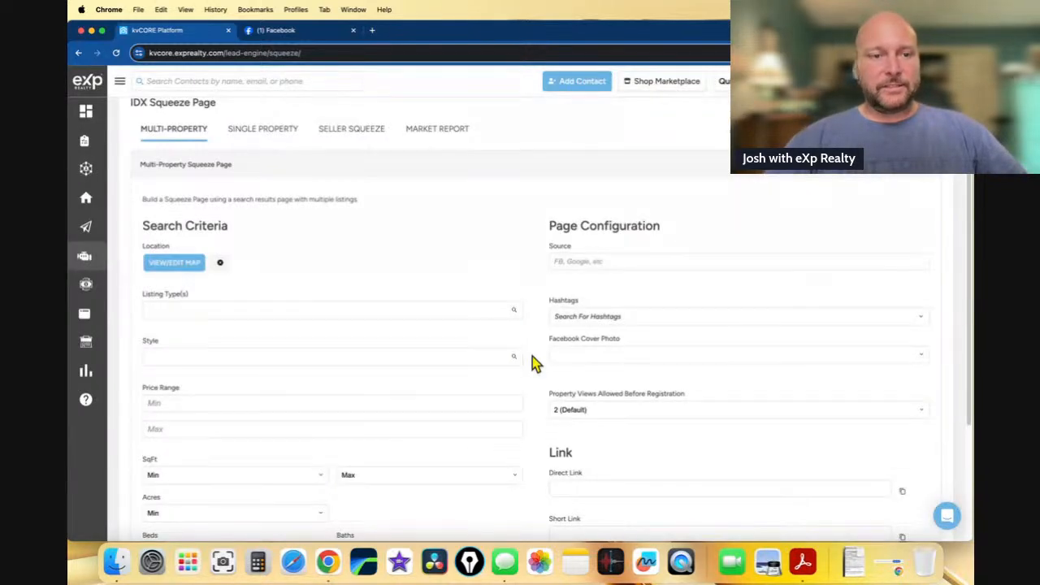
left_click(159, 264)
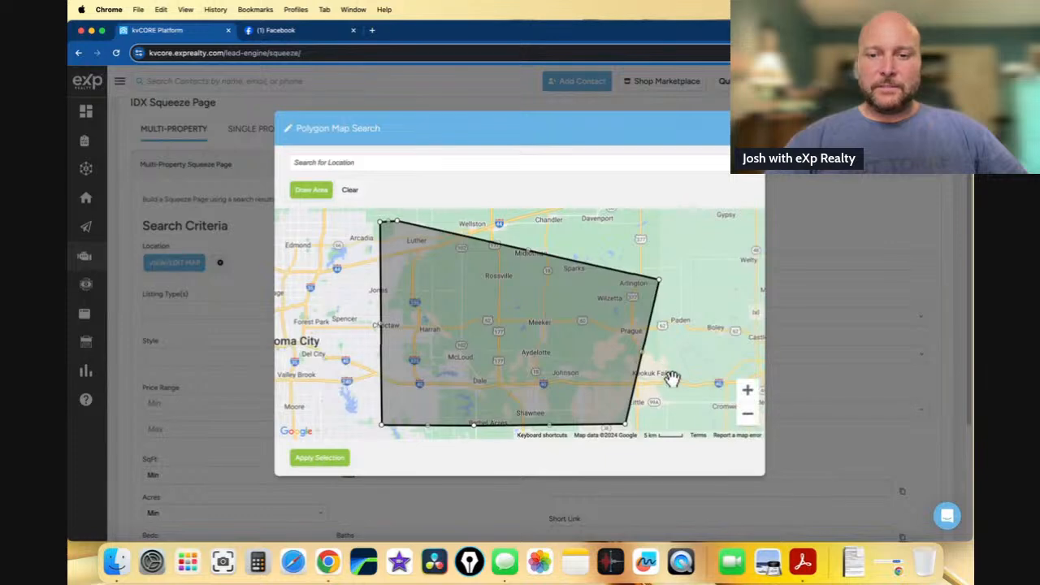
- Stretch the polygon south over Tecumseh, Brooksville and Seminole and apply it
left_click_drag(671, 378, 657, 309)
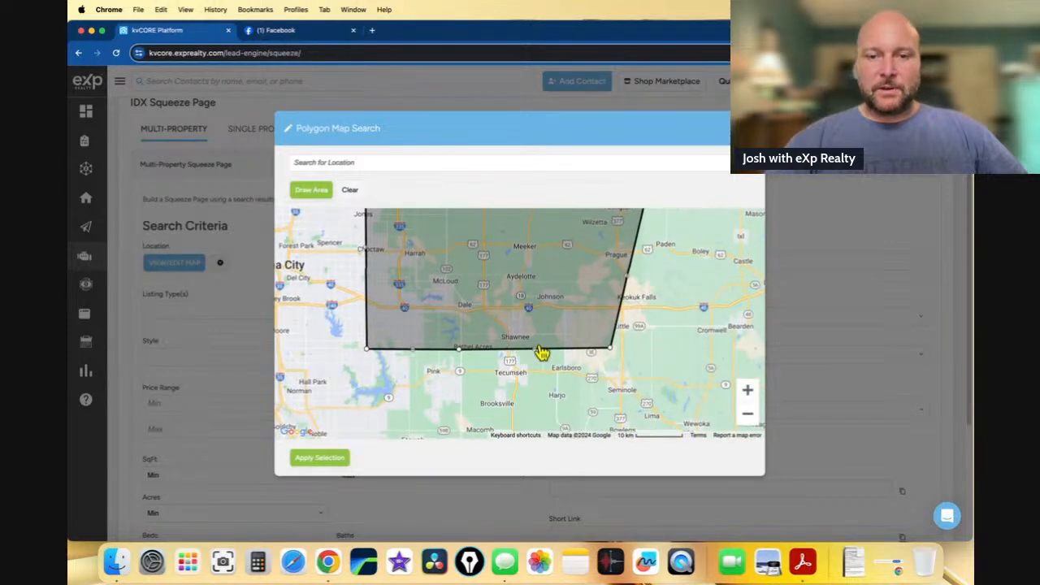
left_click_drag(539, 351, 655, 408)
left_click_drag(611, 351, 648, 350)
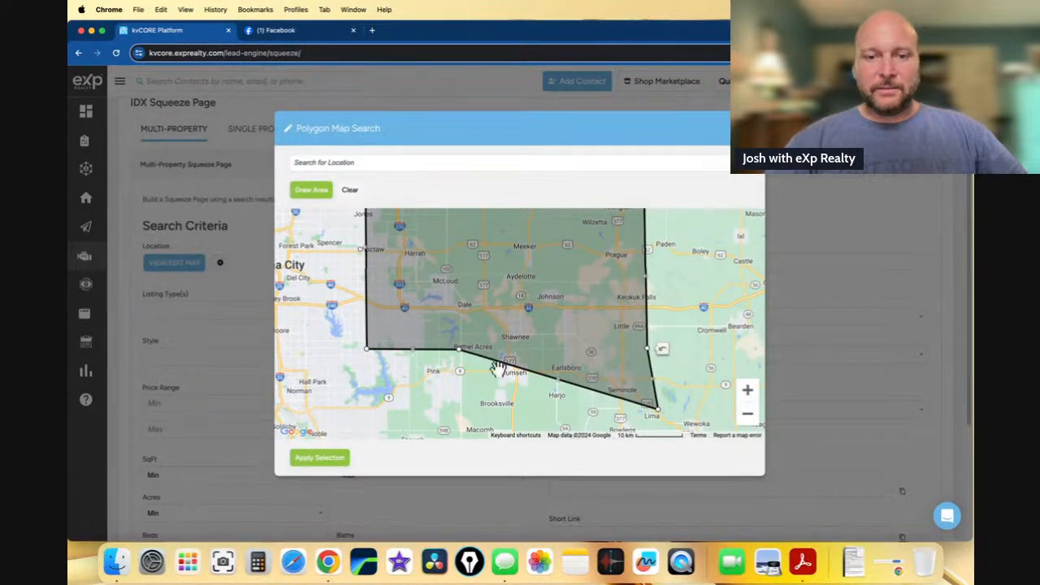
left_click_drag(462, 359, 365, 418)
left_click_drag(368, 421, 367, 424)
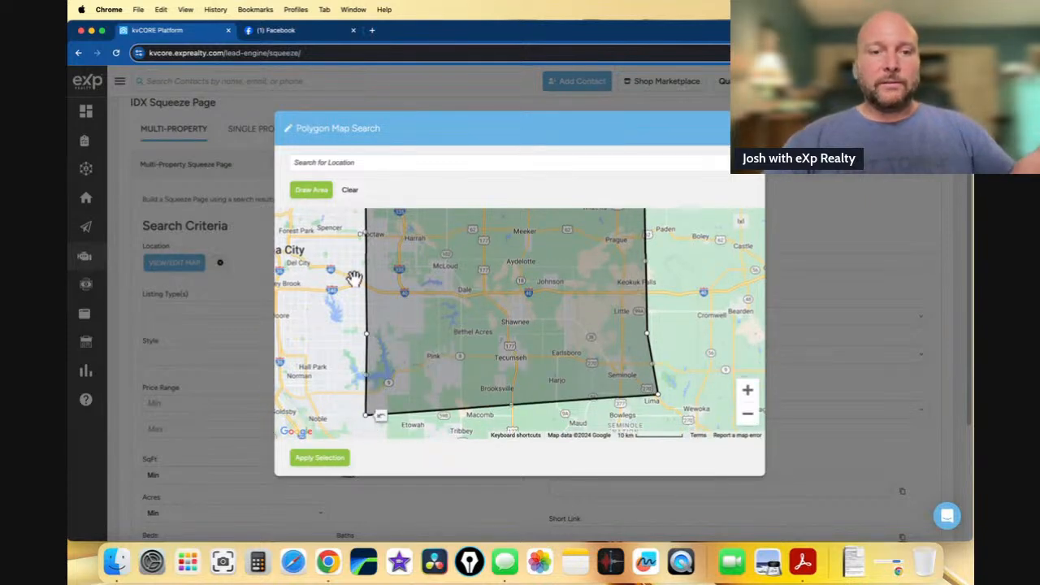
left_click(303, 463)
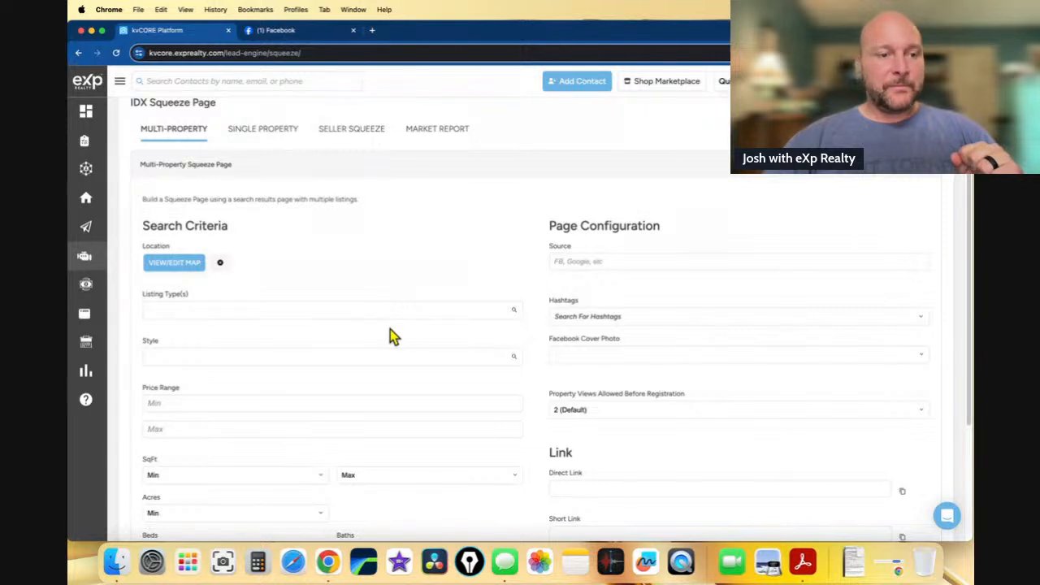
scroll(382, 317, "down", 1)
- Set Listing Type to Single Family, minimum 1500 sq ft and minimum 20 acres
left_click(372, 287)
type("sing")
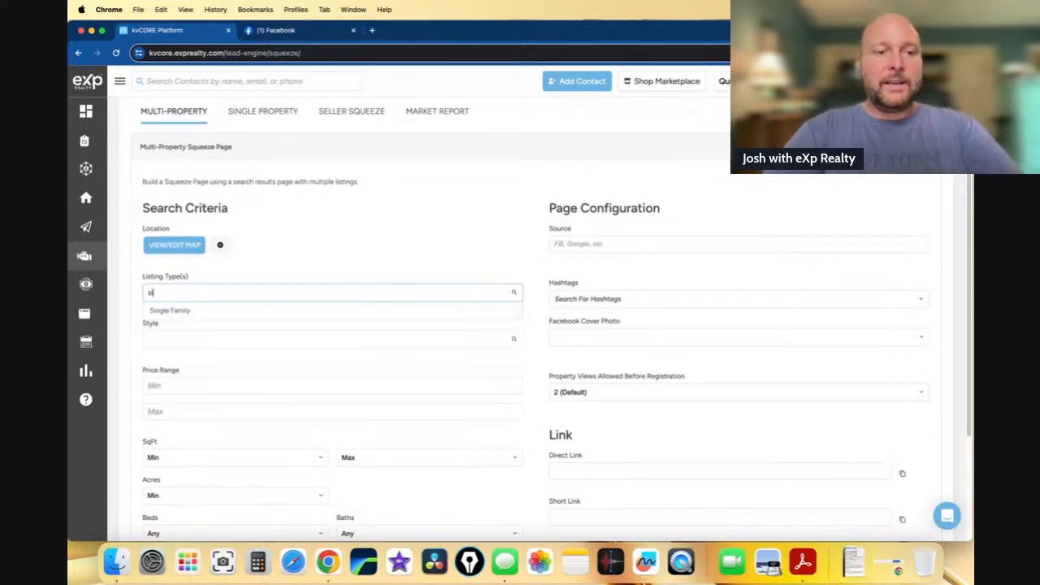
left_click(352, 312)
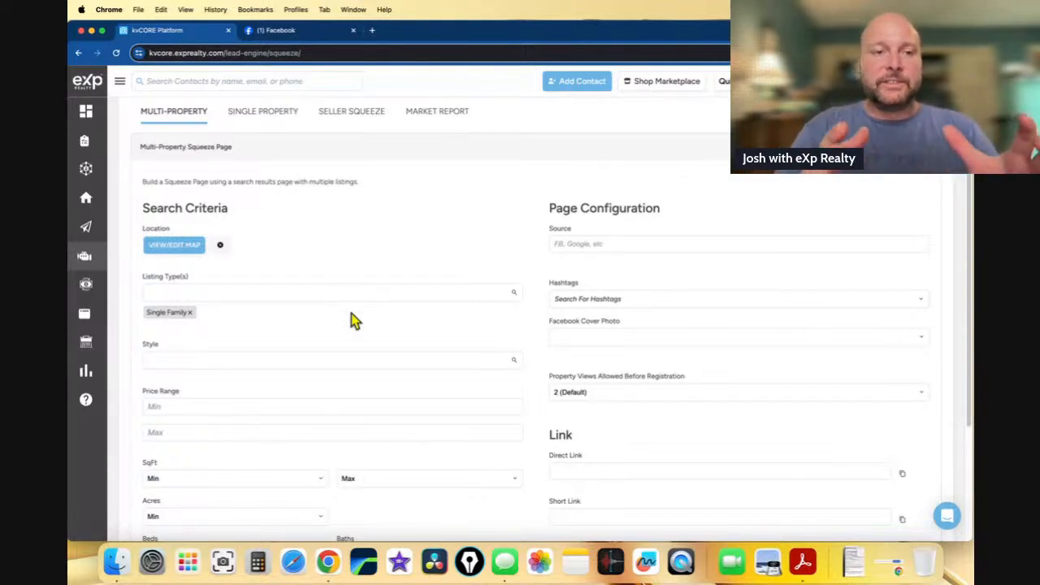
scroll(353, 321, "down", 2)
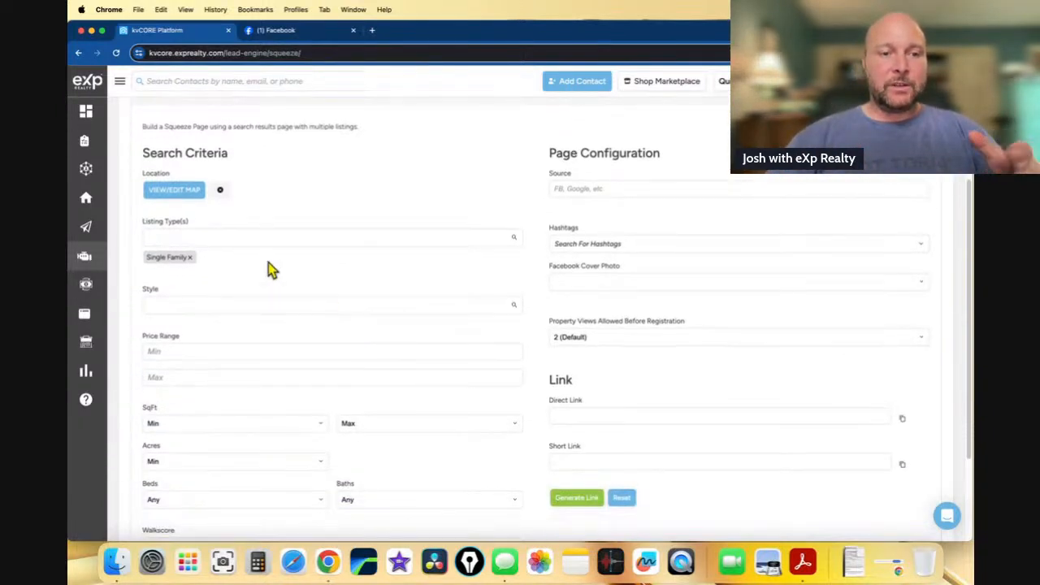
scroll(268, 264, "down", 5)
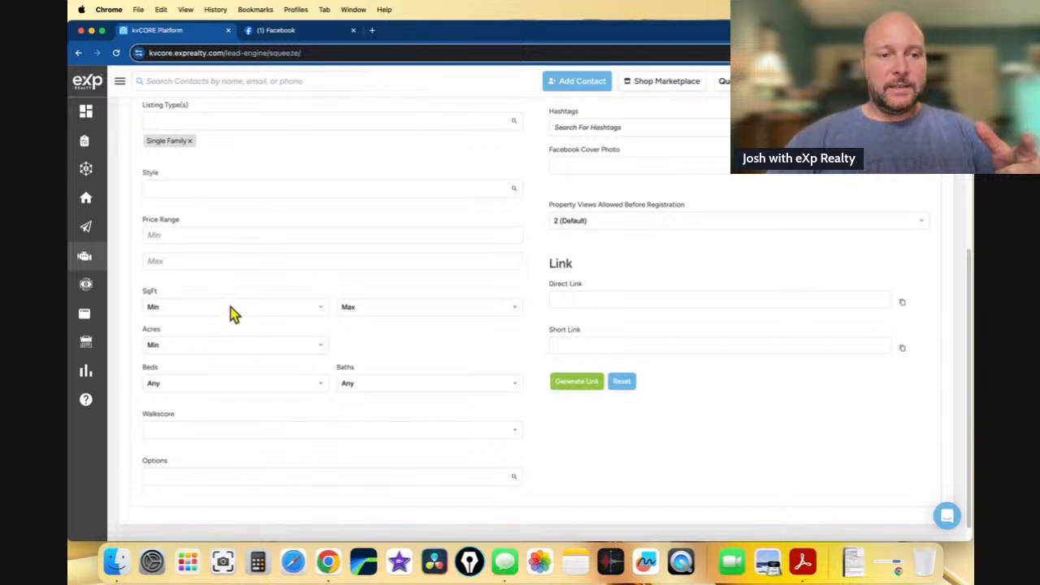
left_click(232, 311)
left_click(228, 344)
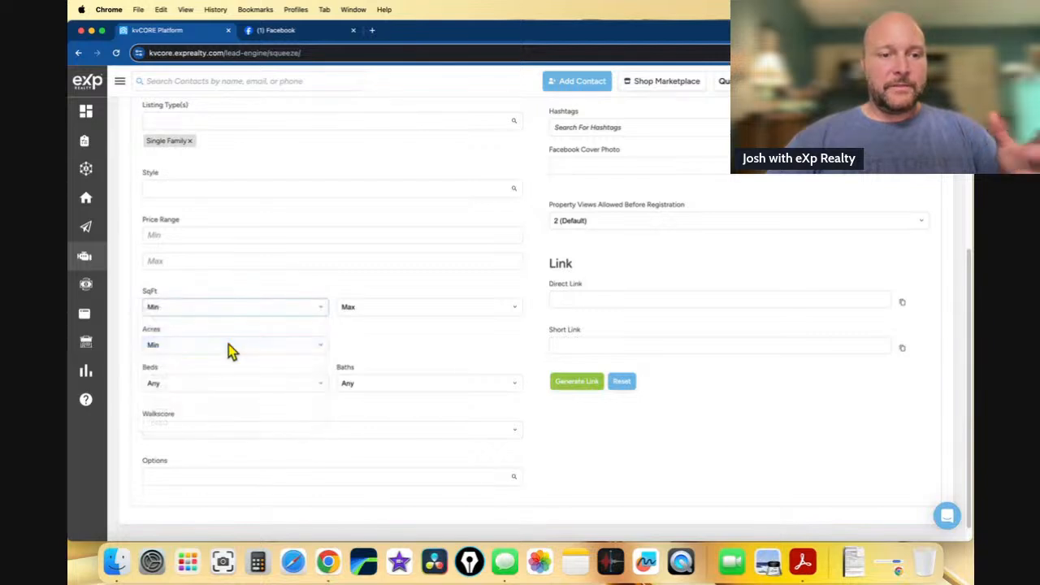
left_click(226, 348)
scroll(211, 458, "down", 10)
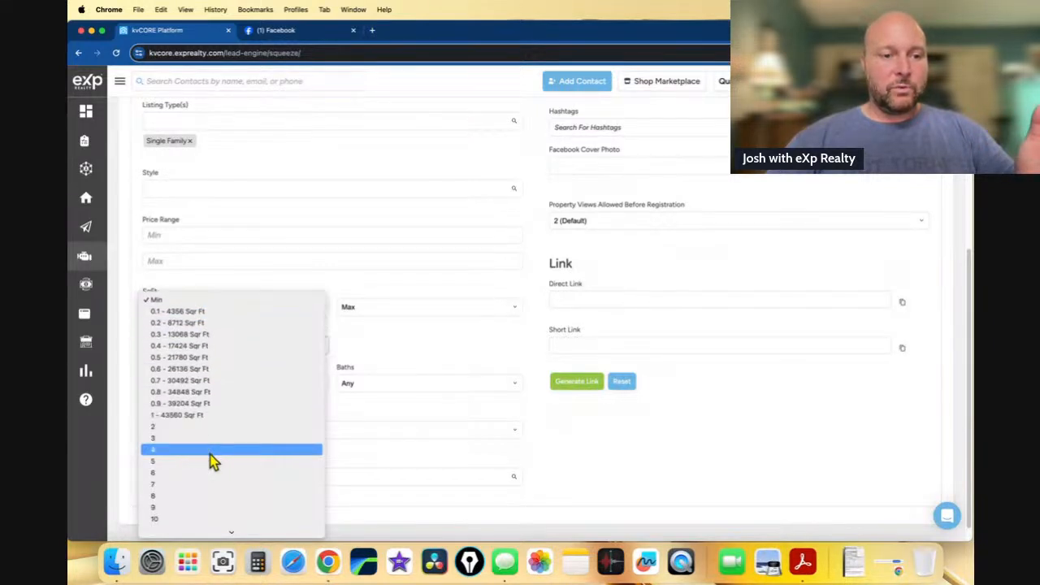
scroll(211, 459, "down", 3)
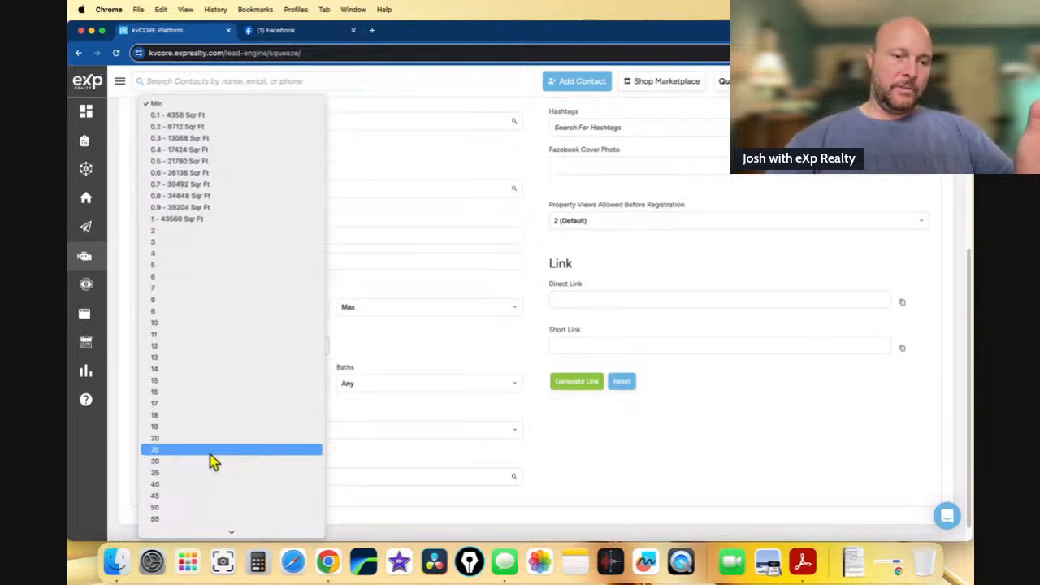
left_click(209, 448)
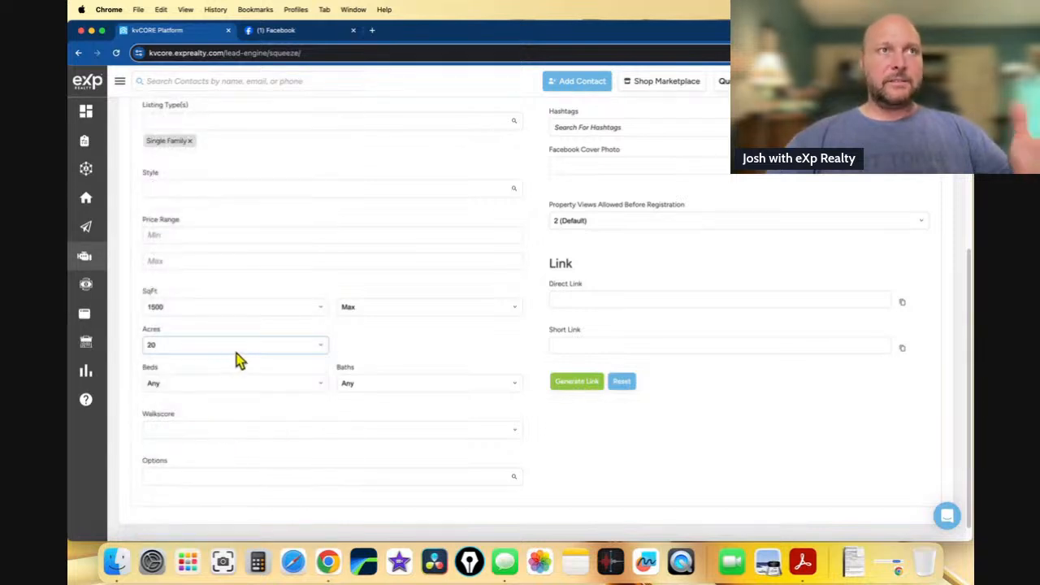
- Require at least 3 bedrooms and 2 bathrooms
scroll(298, 370, "down", 1)
left_click(297, 366)
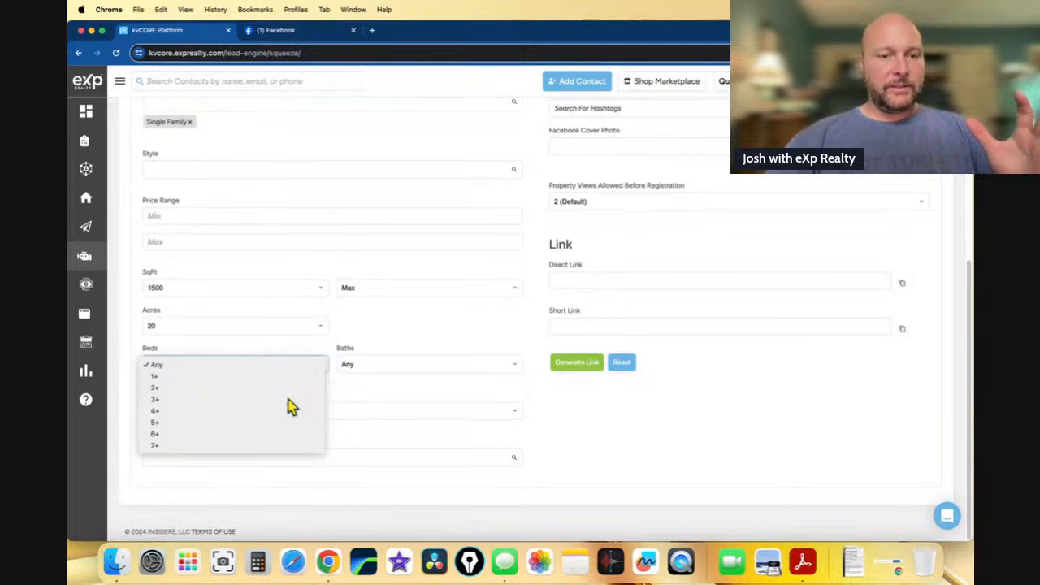
left_click(288, 399)
left_click(373, 365)
left_click(372, 400)
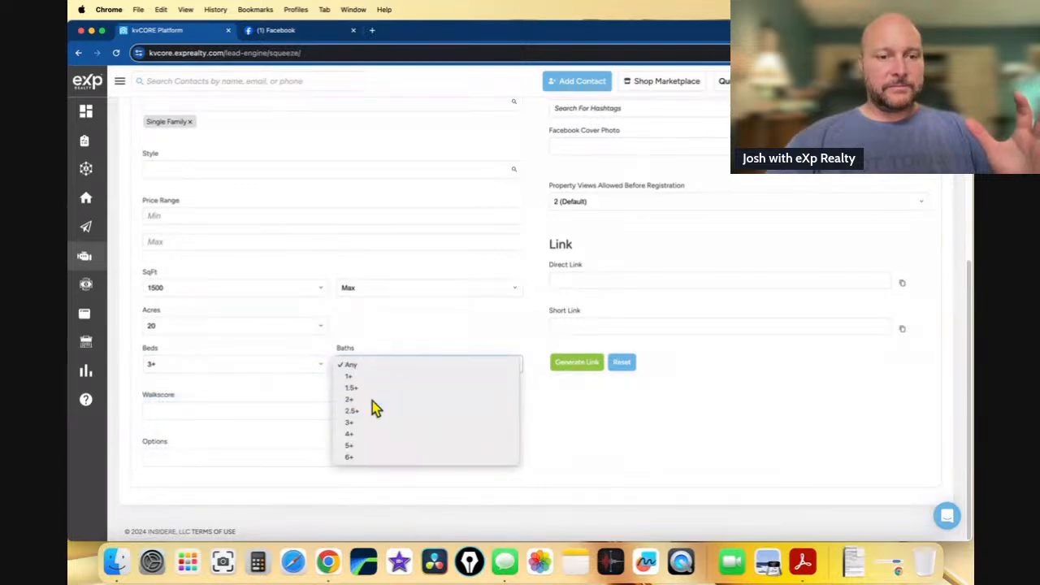
- Search the Options list for 'shop' and 'out', closing it without adding any
left_click(262, 458)
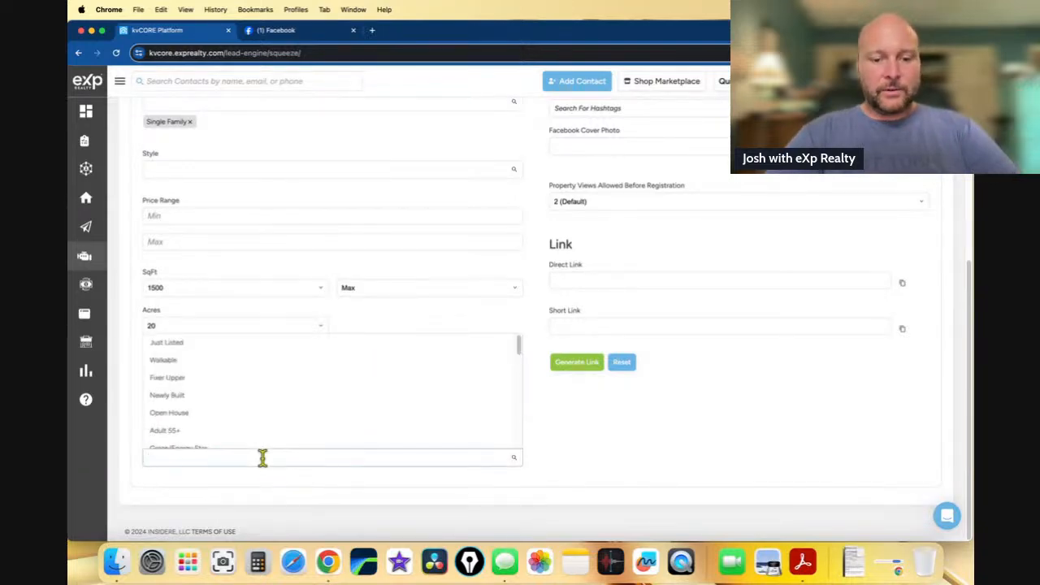
type("shop")
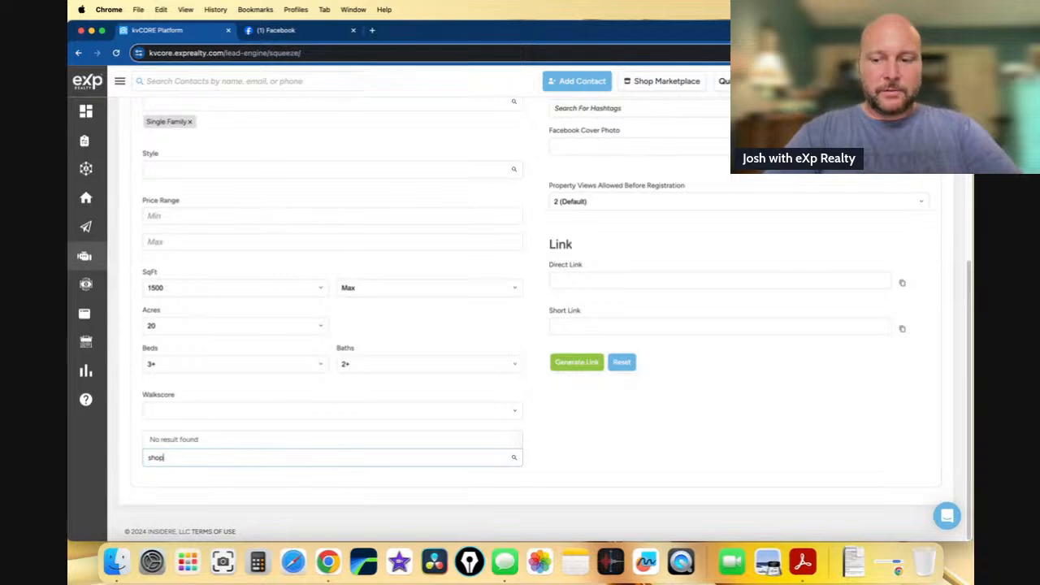
key("BackSpace")
key("BackSpace")
key("BackSpace")
key("BackSpace")
type("out")
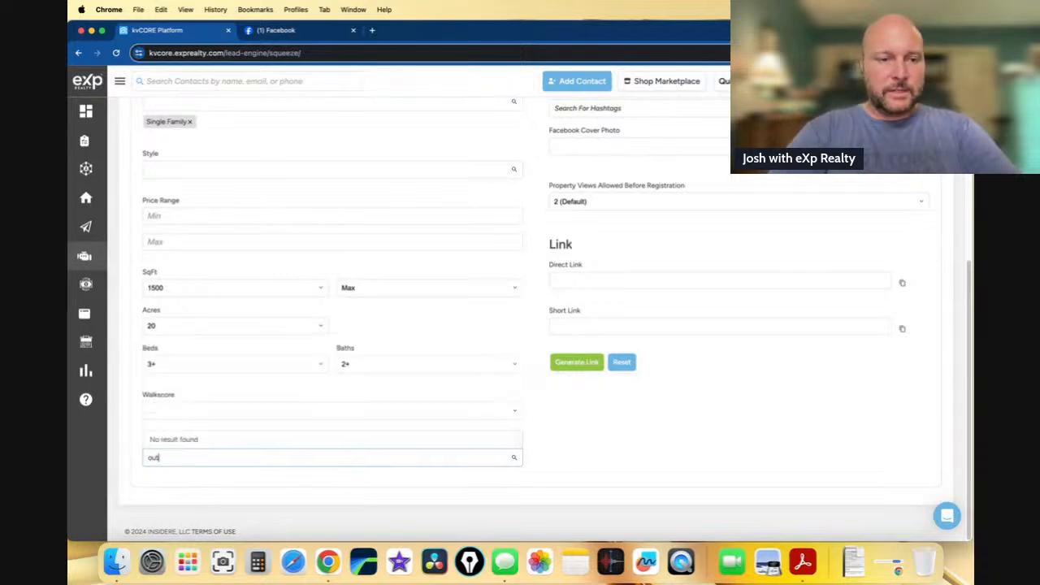
key("BackSpace")
key("BackSpace")
key("BackSpace")
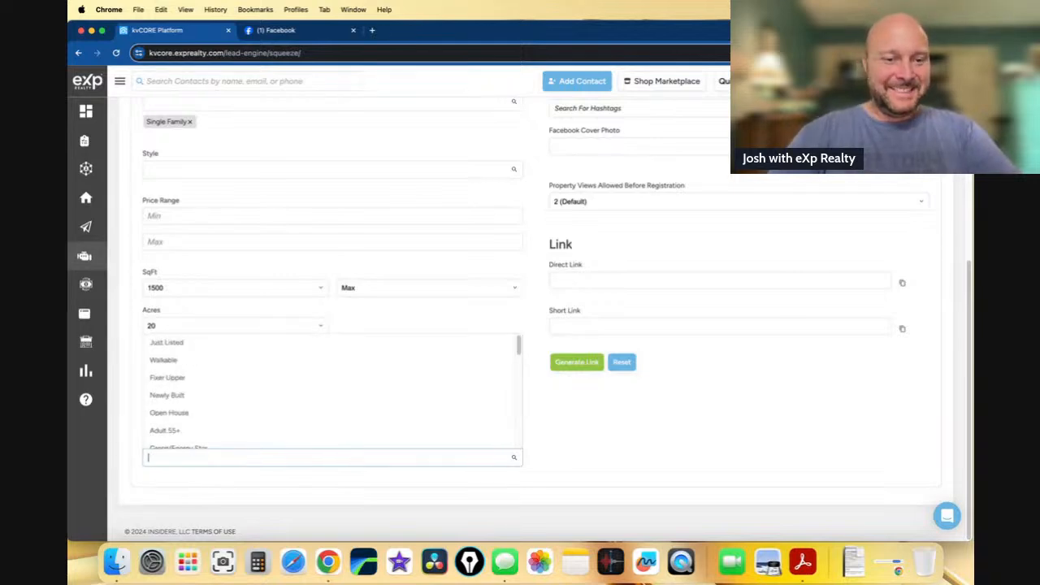
left_click(373, 321)
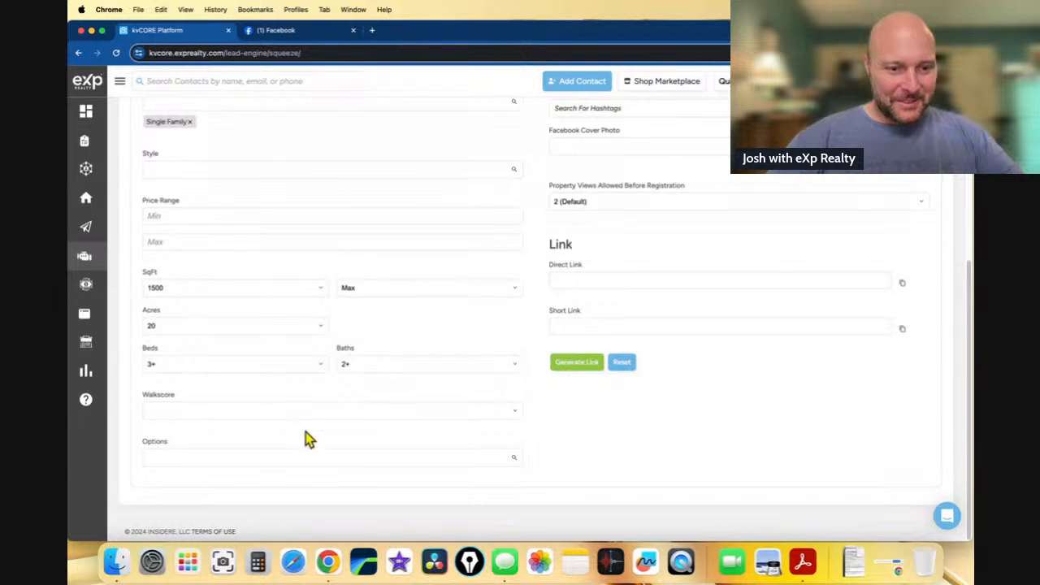
scroll(306, 433, "up", 1)
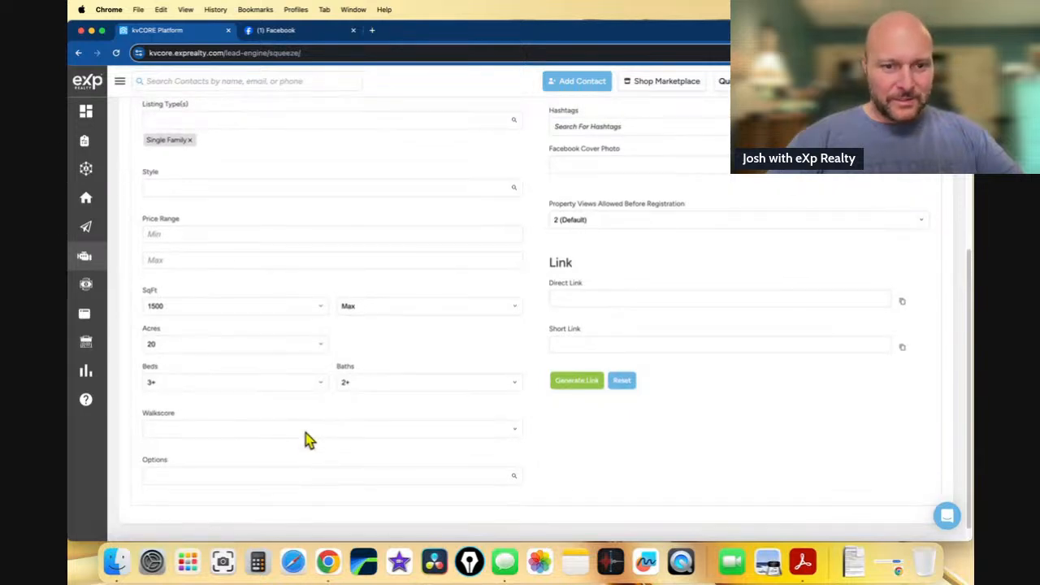
scroll(306, 433, "up", 3)
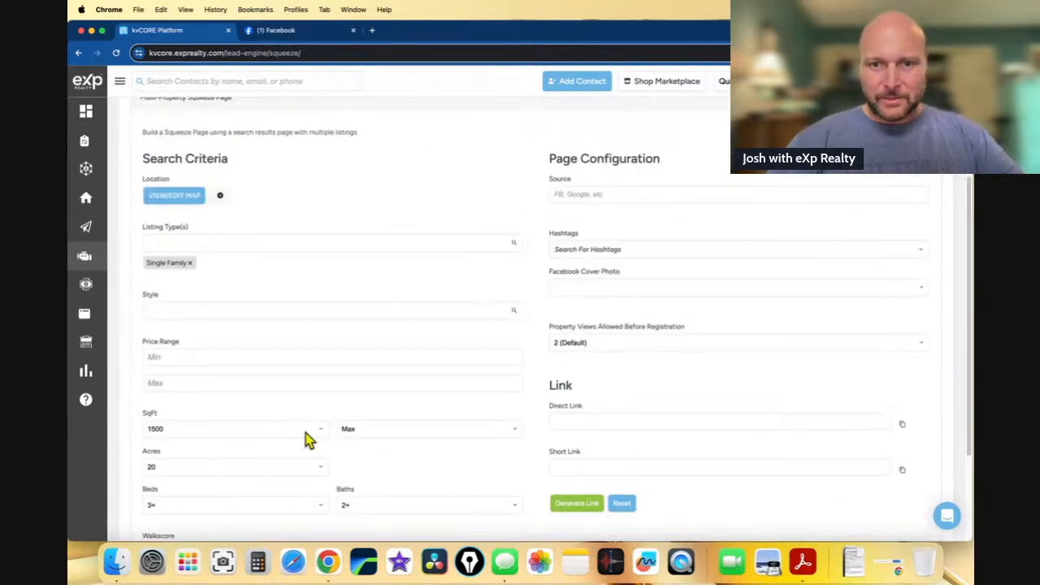
scroll(306, 432, "down", 3)
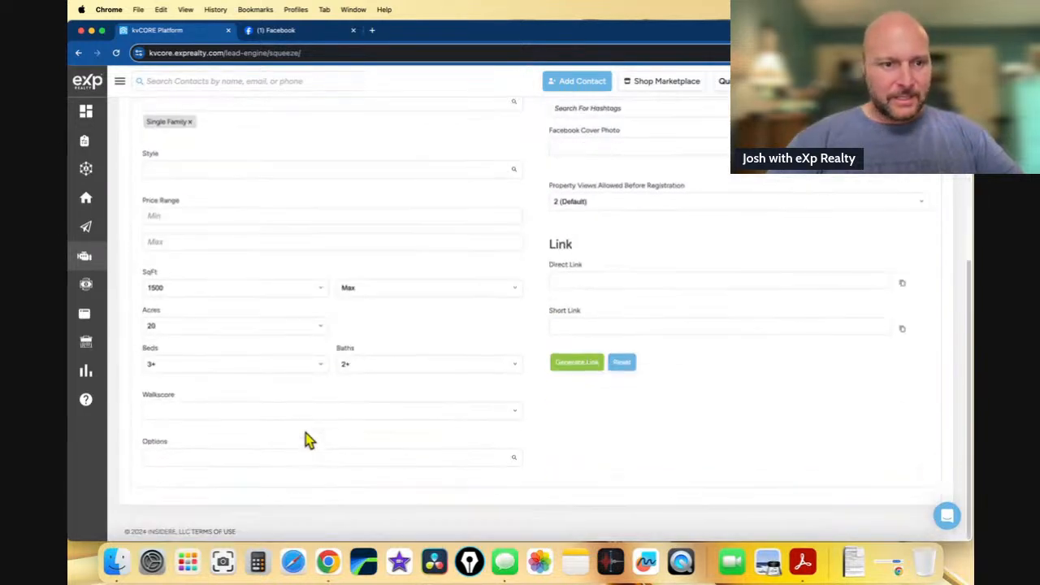
- Search Options again for 'ou', 'sho', 'po' and 'wat', then close it with none added
left_click(255, 456)
type("ou")
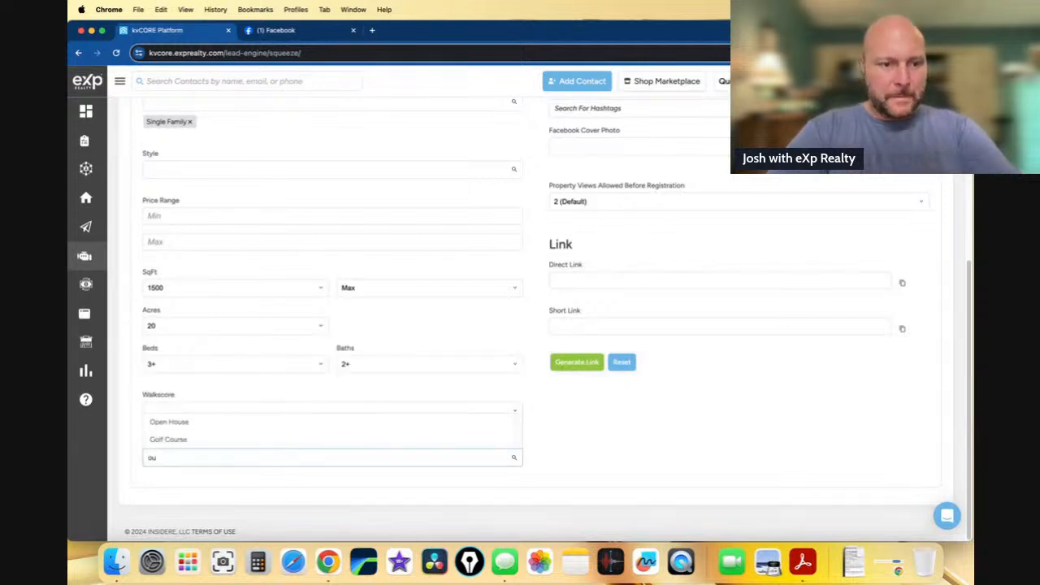
key("BackSpace")
key("BackSpace")
type("sh")
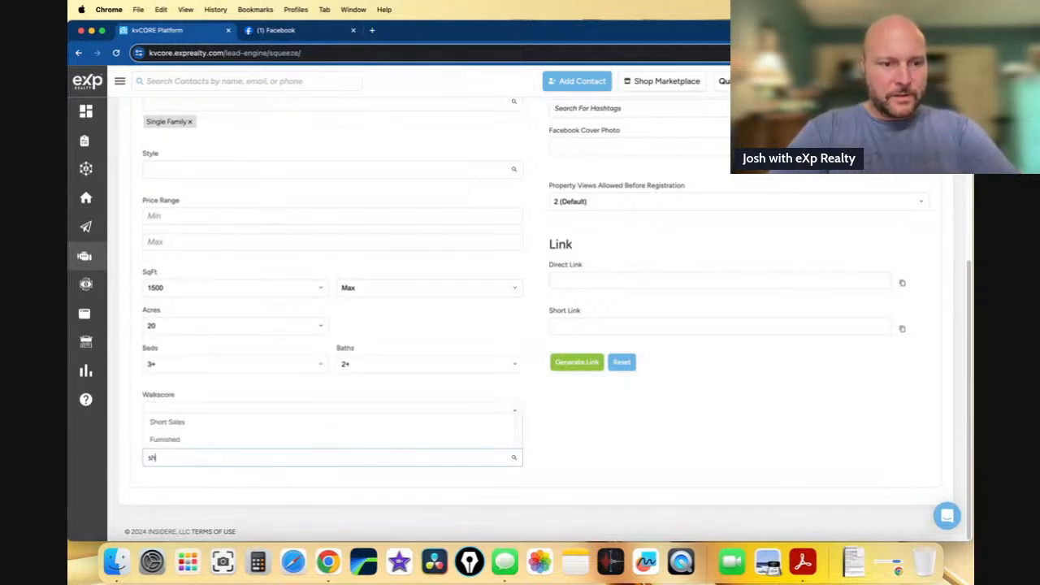
type("o")
key("BackSpace")
key("BackSpace")
key("BackSpace")
type("po")
key("BackSpace")
key("BackSpace")
type("wa")
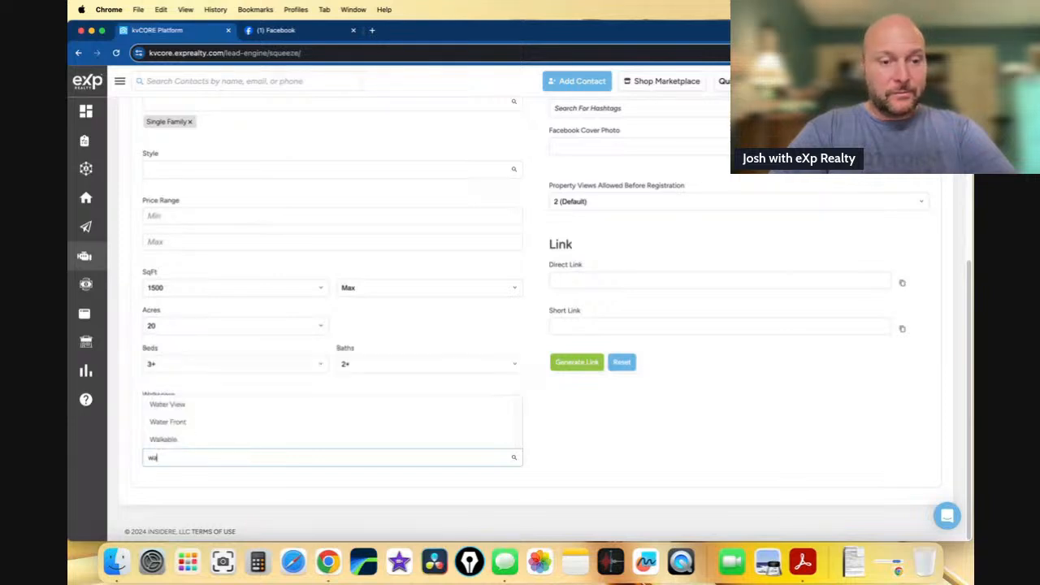
type("t")
key("BackSpace")
key("BackSpace")
key("BackSpace")
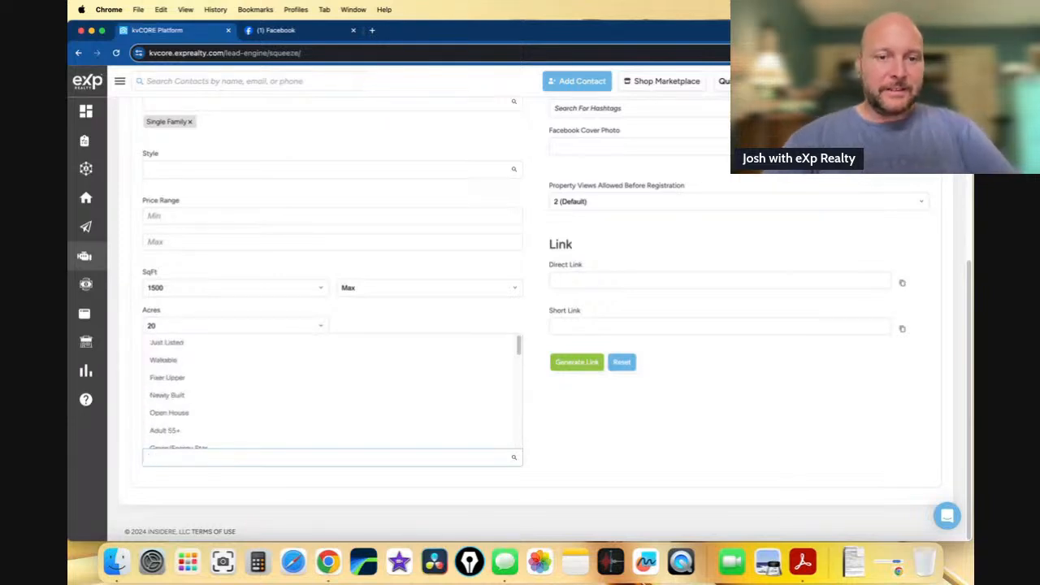
left_click(570, 428)
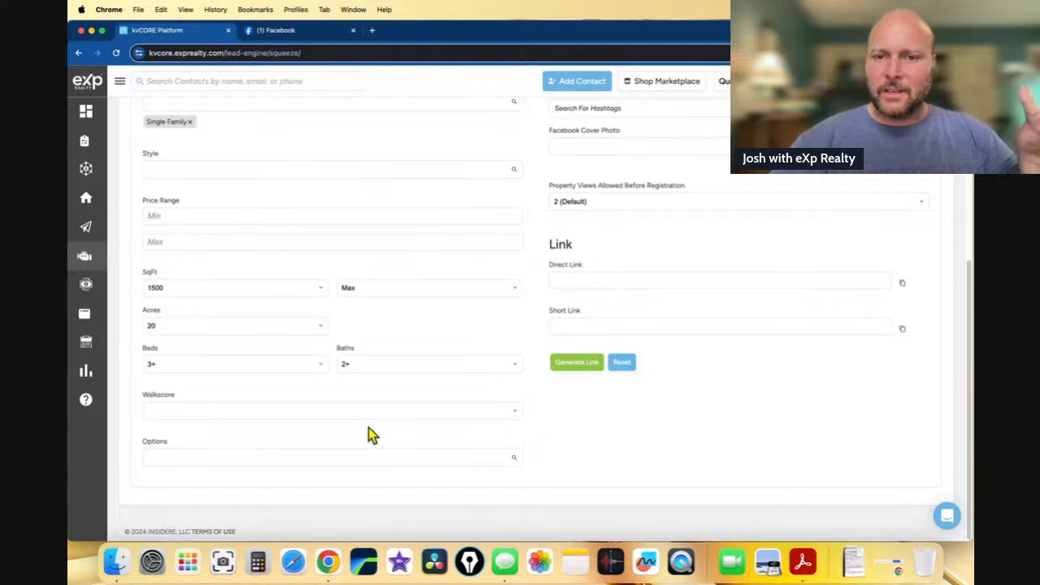
scroll(416, 408, "up", 2)
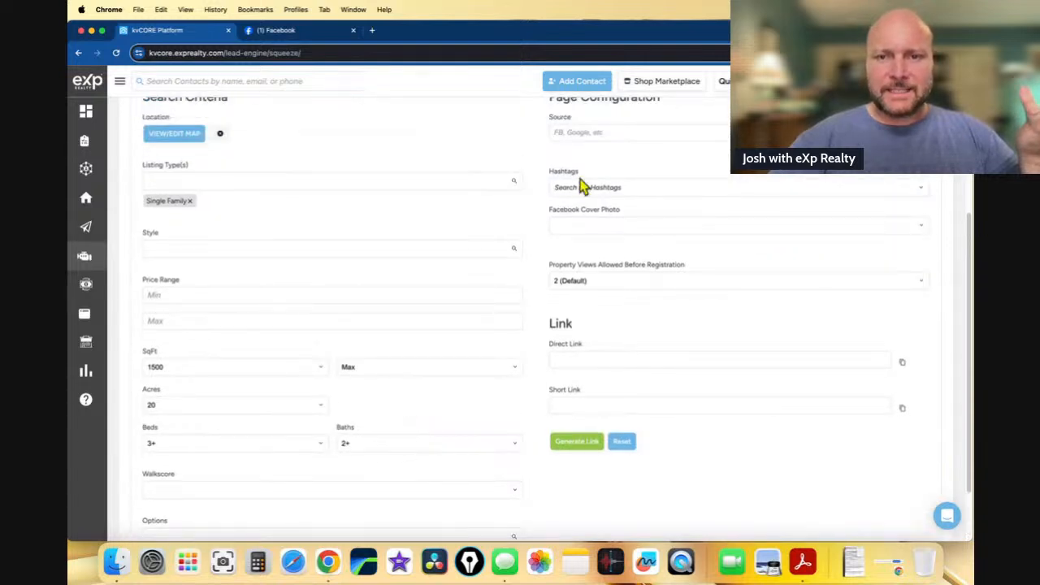
- Set the lead source to 'social media post' and add the 'prague' hashtag
left_click(578, 130)
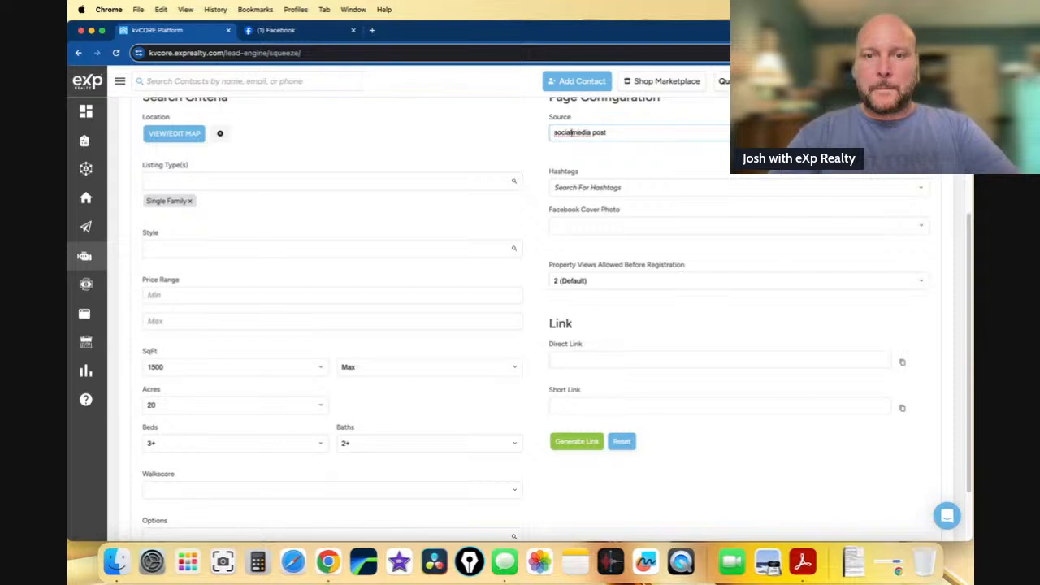
left_click(575, 190)
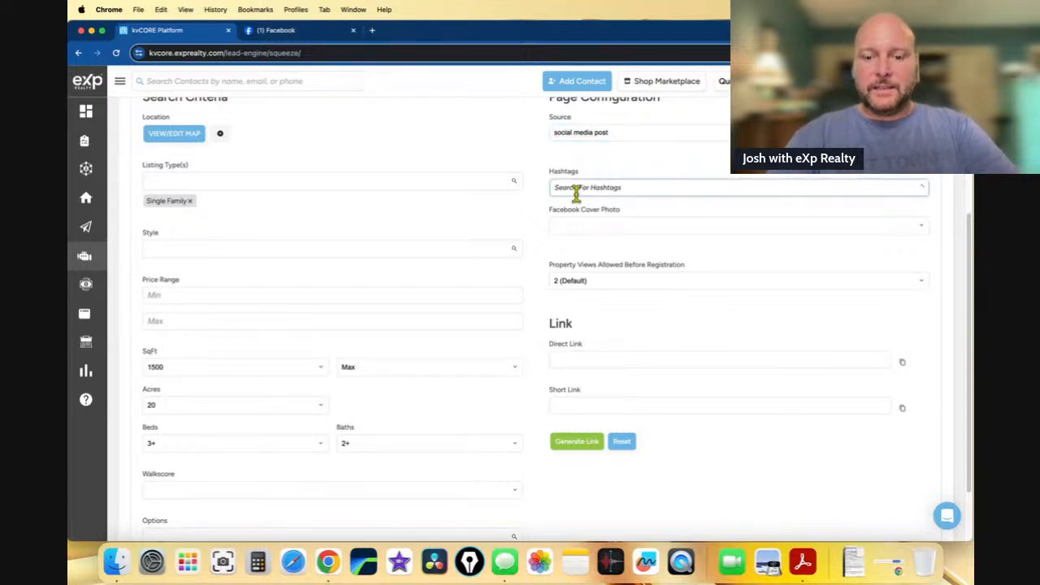
type("prague")
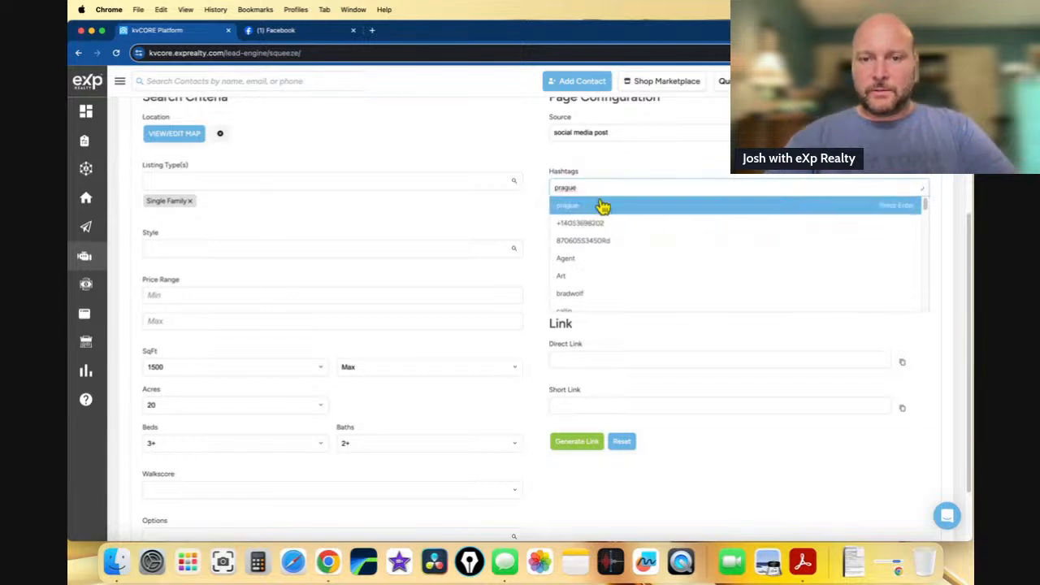
left_click(601, 224)
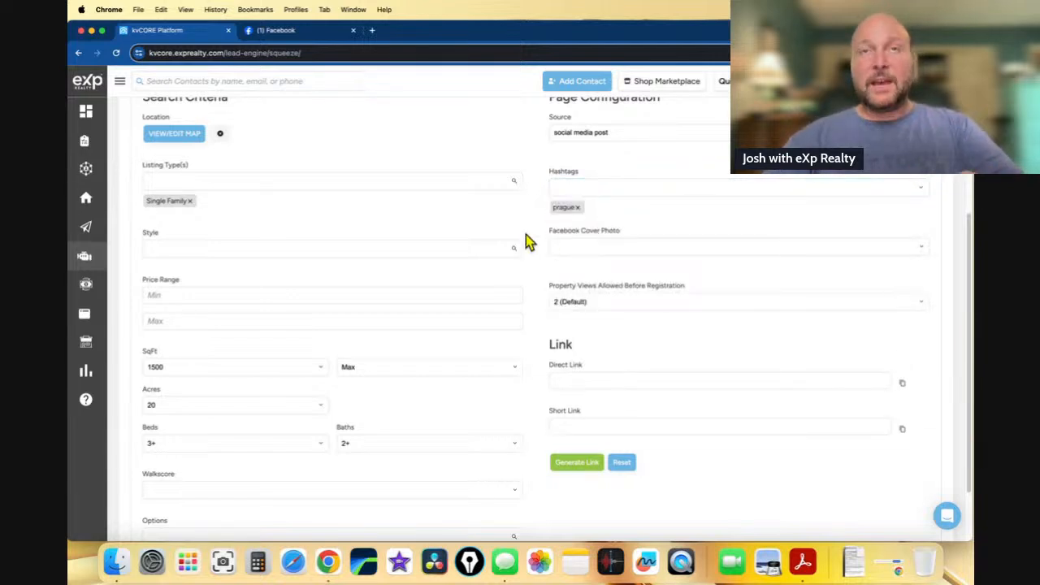
scroll(536, 249, "down", 2)
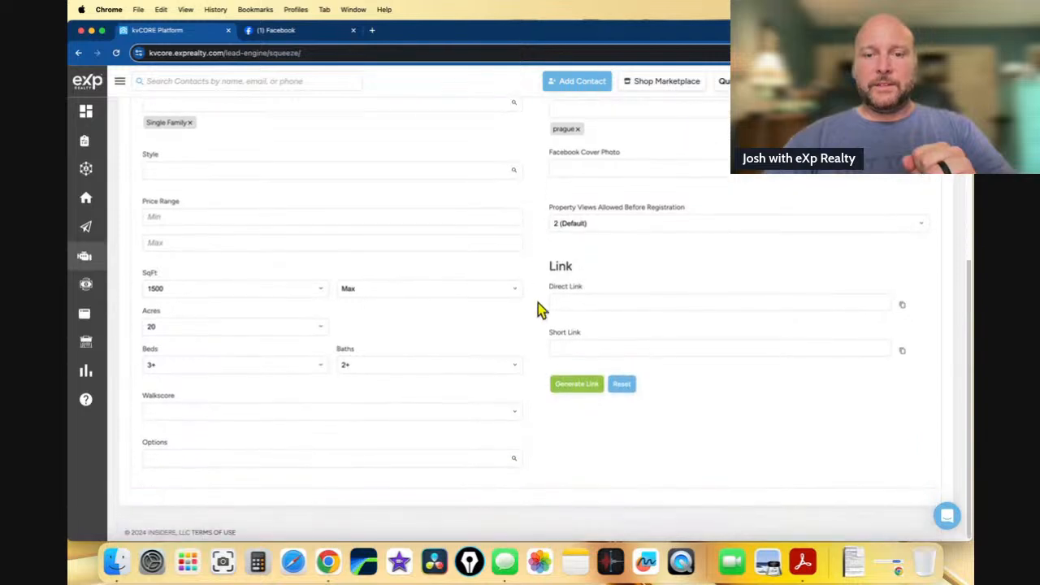
- Generate the squeeze page's direct and short links and paste the link into a new incognito window
left_click(568, 387)
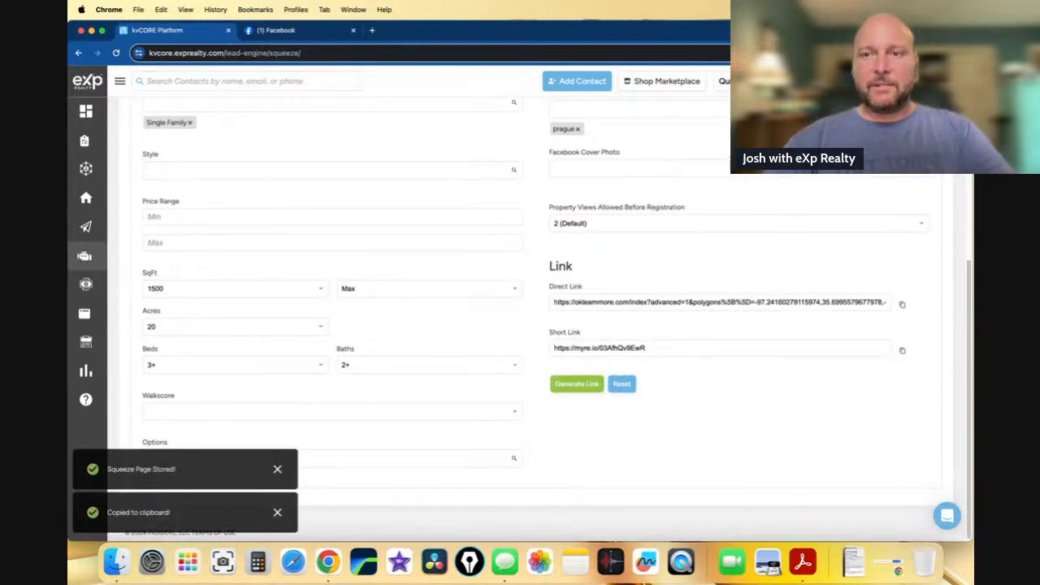
left_click(961, 53)
left_click(845, 120)
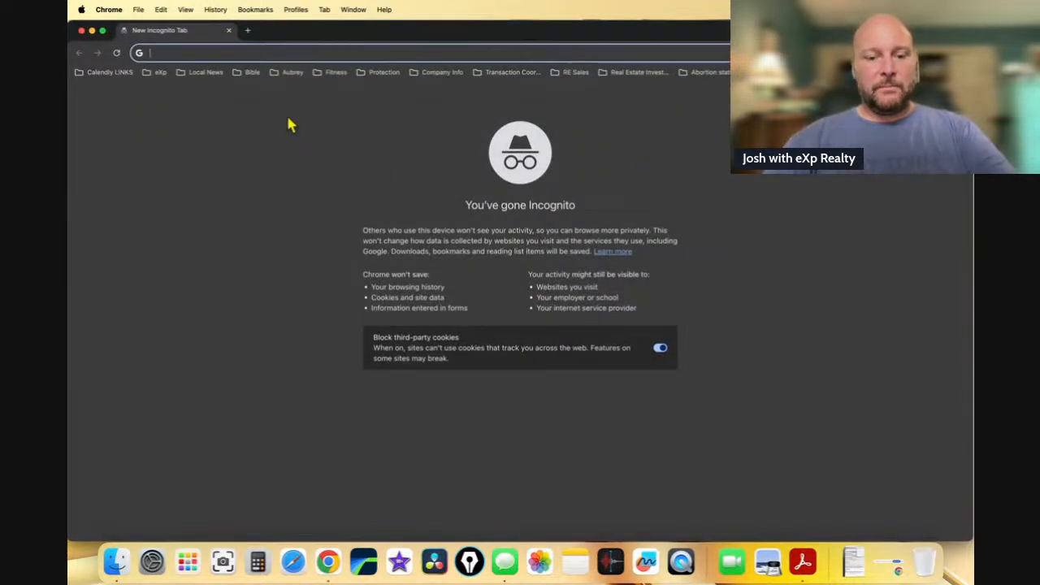
key("super+v")
- Load the link and scroll through the 14 single-family listings inside the shaded polygon
key("Return")
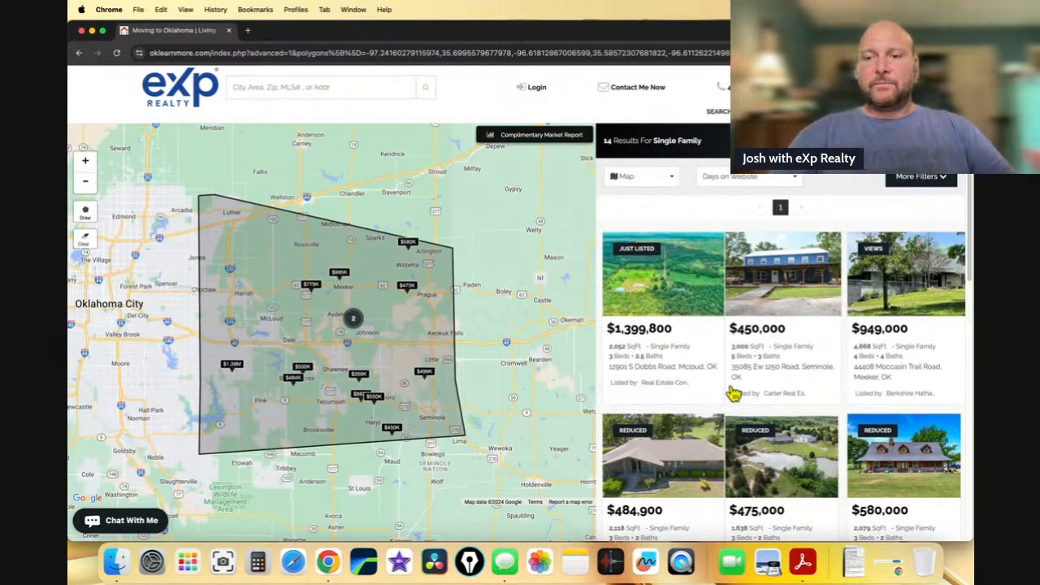
mouse_move(741, 410)
scroll(756, 414, "down", 2)
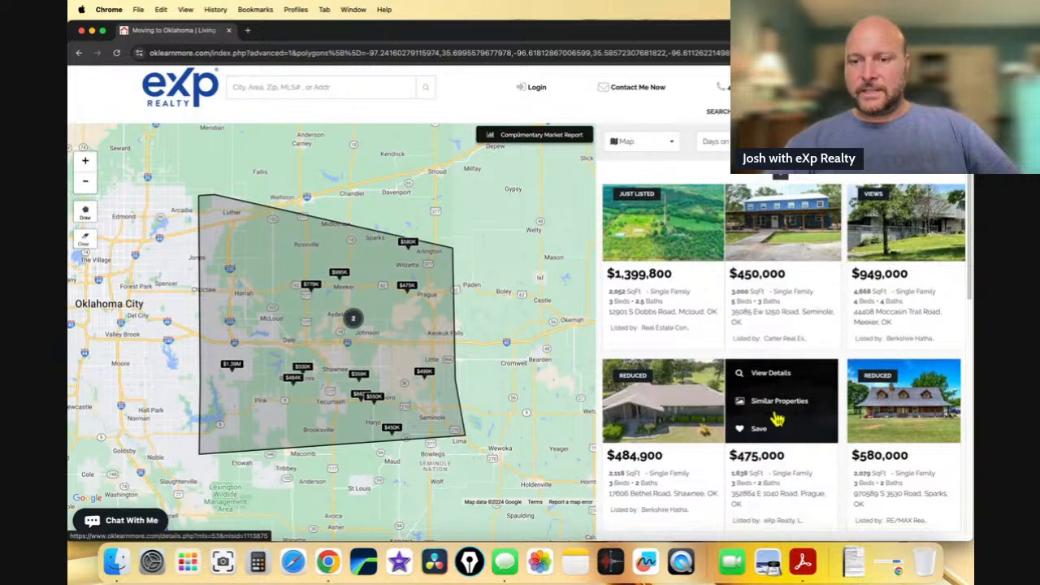
scroll(804, 451, "down", 1)
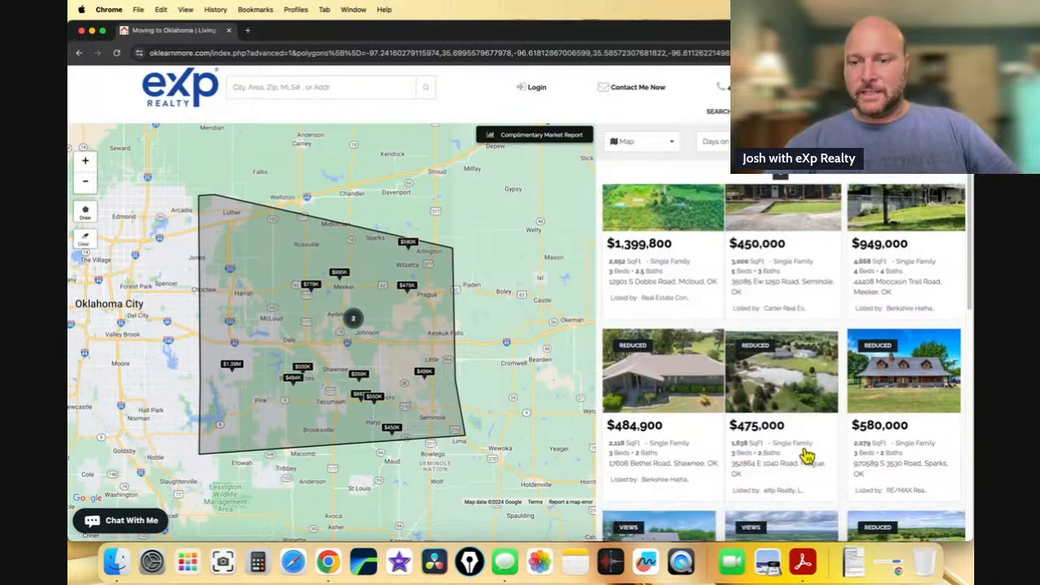
scroll(792, 402, "down", 2)
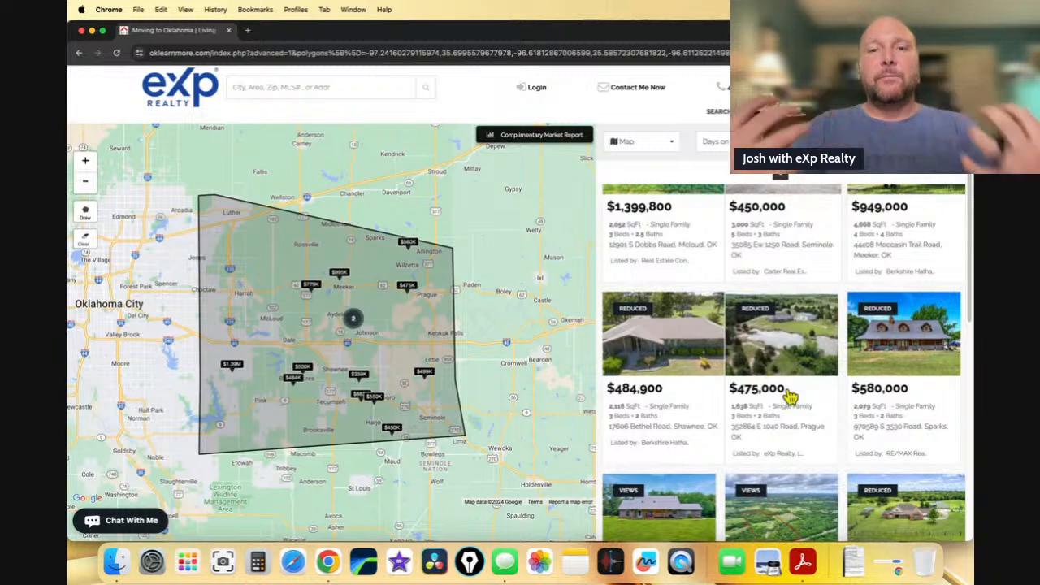
mouse_move(777, 381)
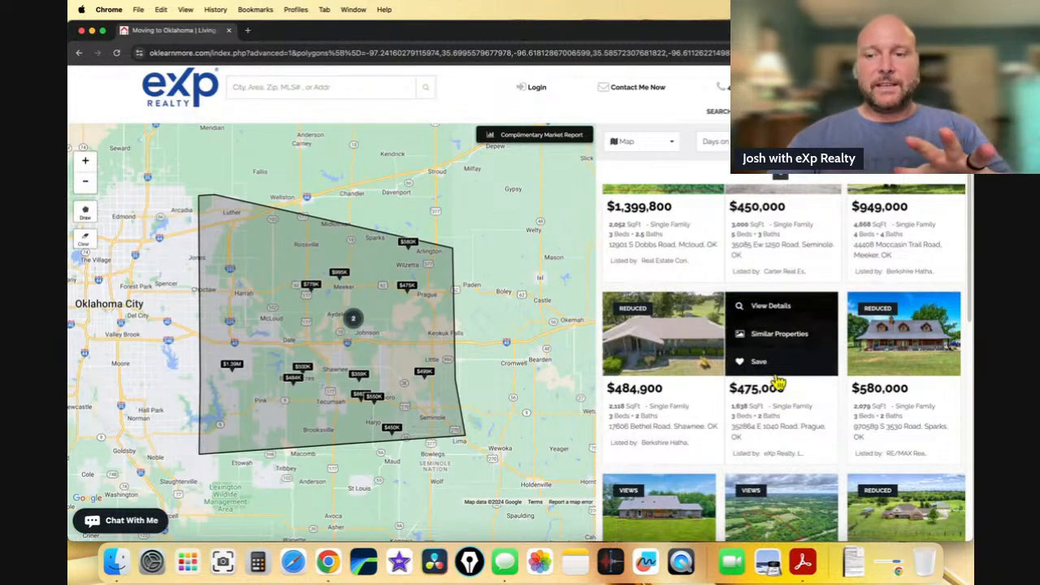
scroll(755, 394, "down", 6)
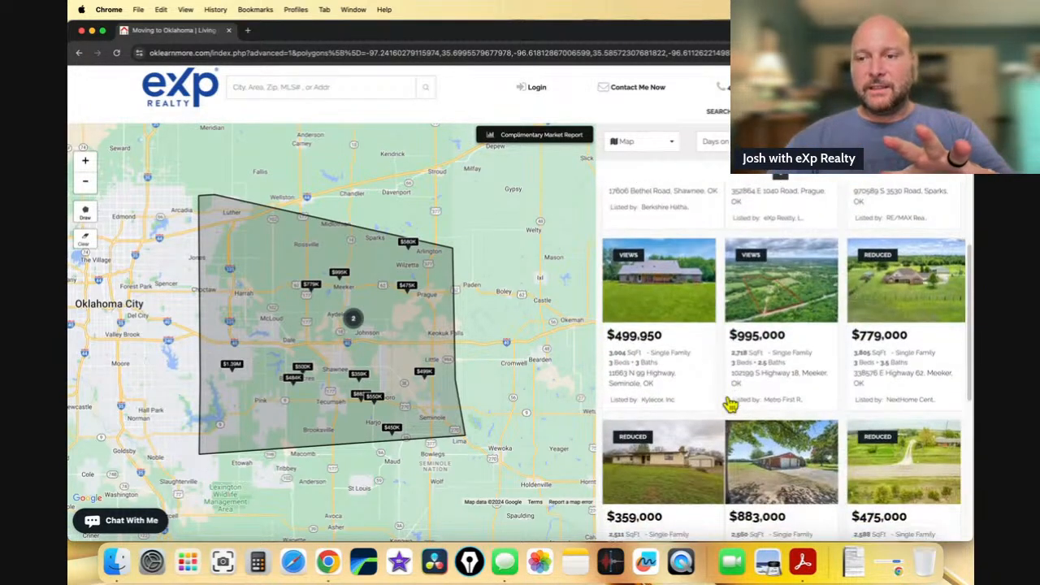
scroll(729, 404, "down", 2)
scroll(730, 403, "down", 2)
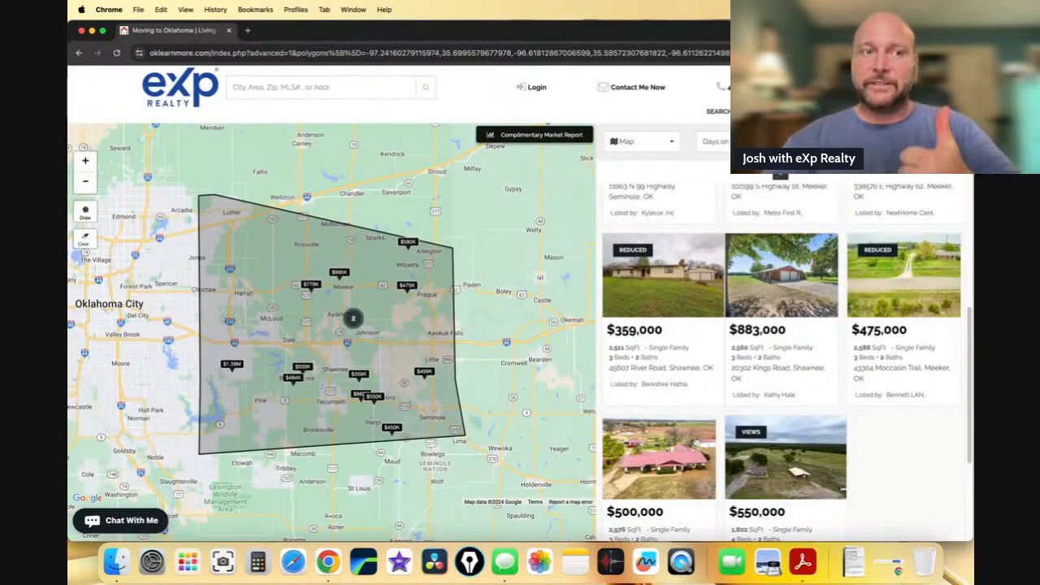
- Copy the squeeze page's short link and start a new Facebook post
left_click(81, 31)
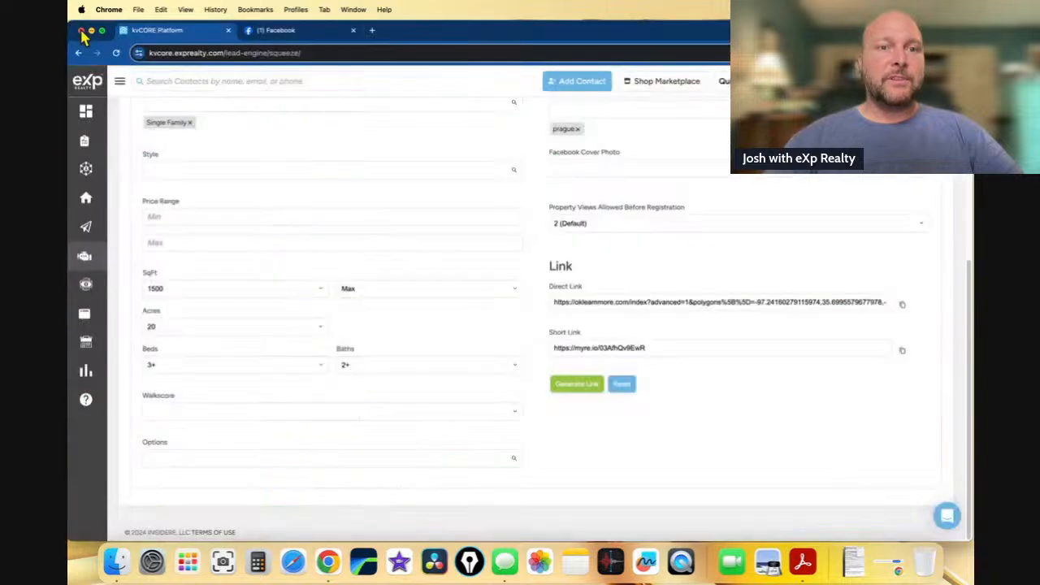
left_click(902, 350)
left_click(295, 32)
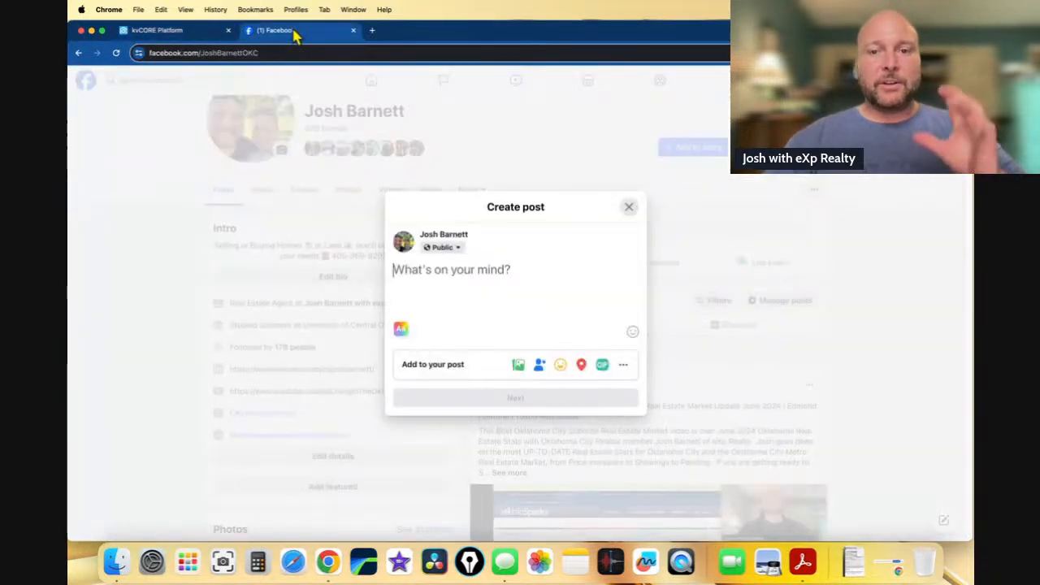
left_click(443, 280)
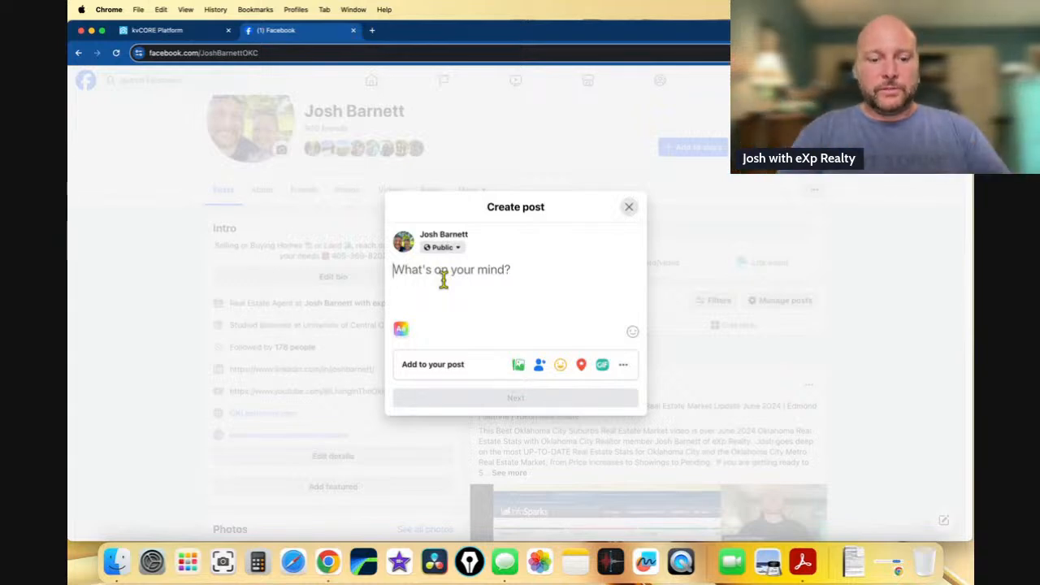
- Insert four ✅ check marks, a ☎ telephone and a ➡ arrow emoji into the post
key("ctrl+super+space")
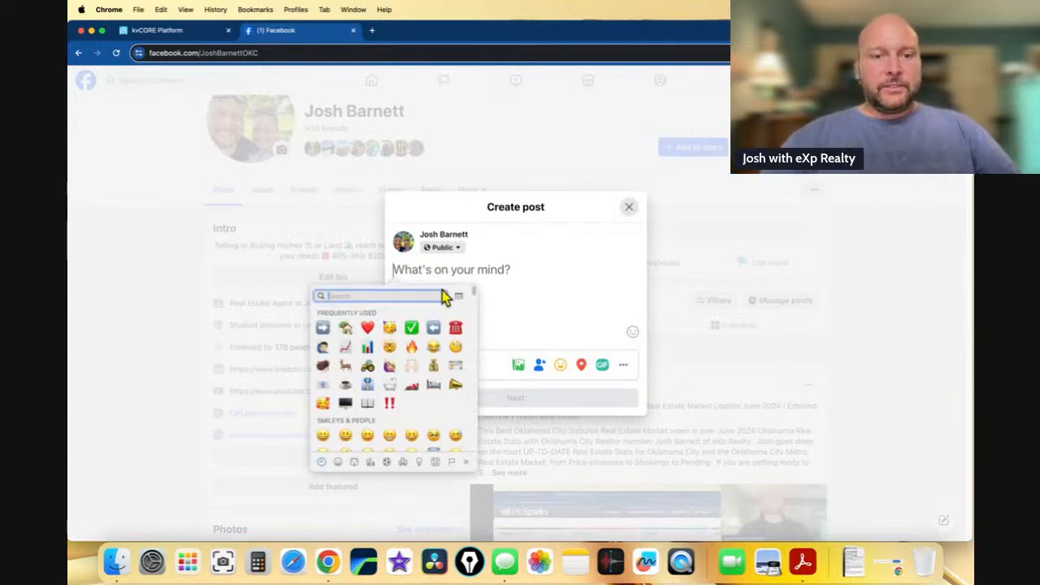
left_click(411, 328)
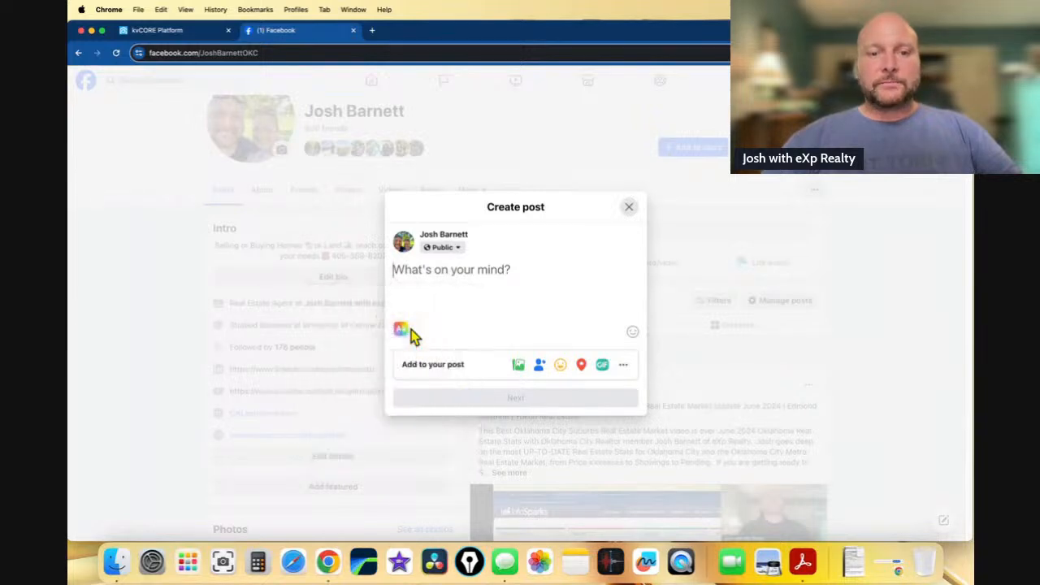
key("ctrl+super+space")
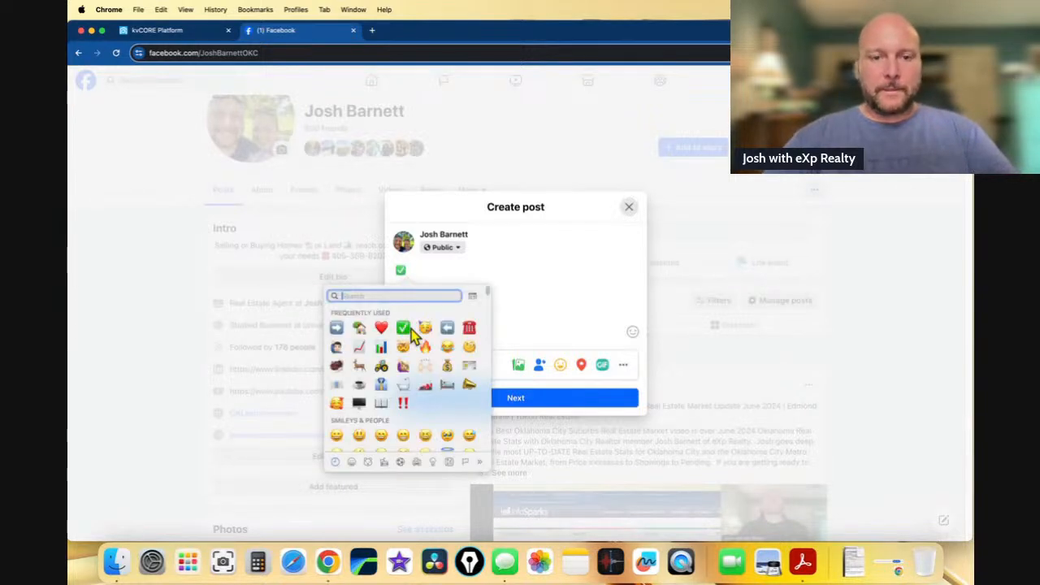
left_click(407, 329)
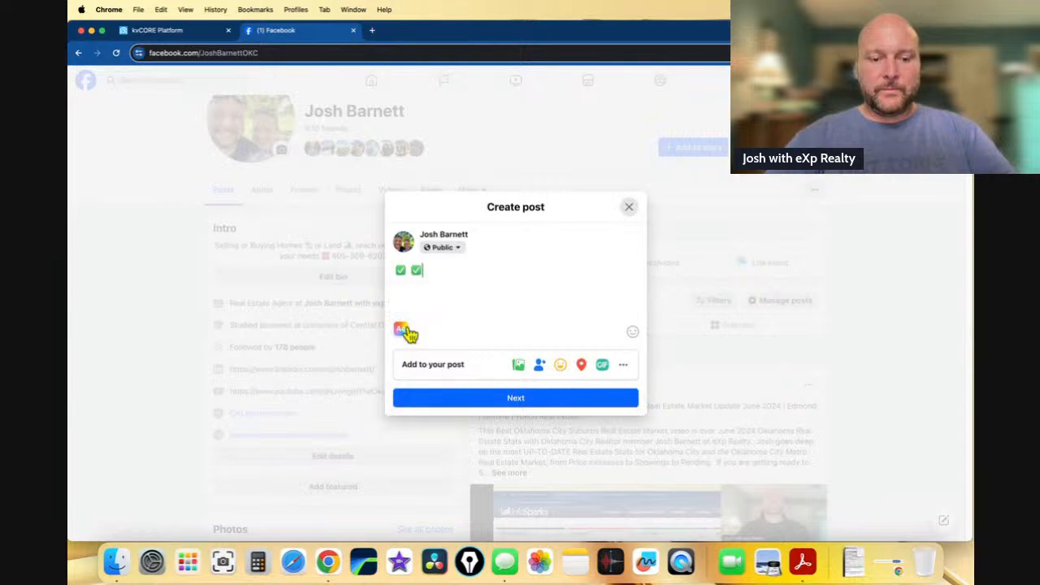
key("ctrl+super+space")
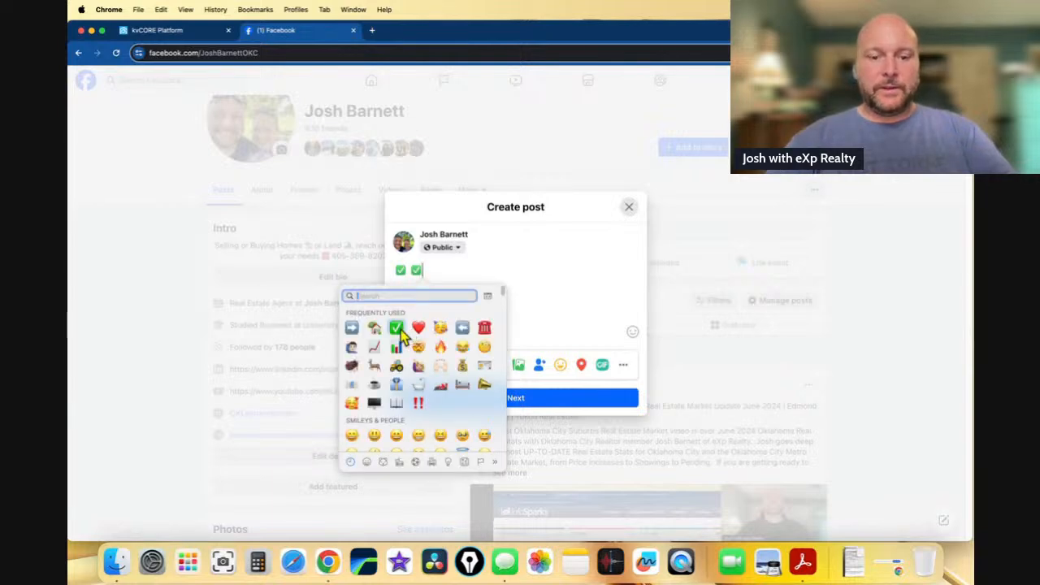
left_click(400, 330)
key("ctrl+super+space")
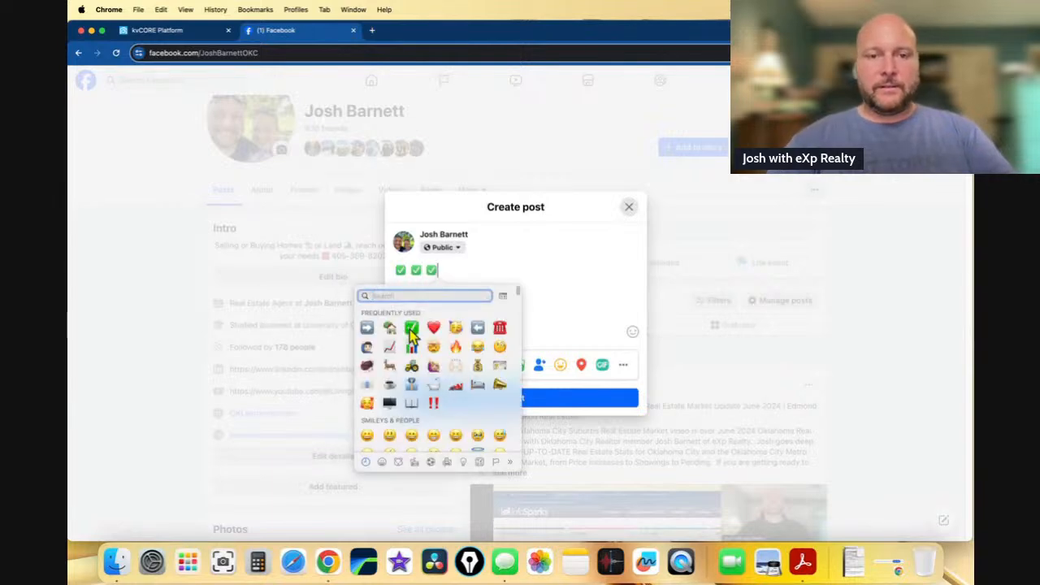
left_click(411, 329)
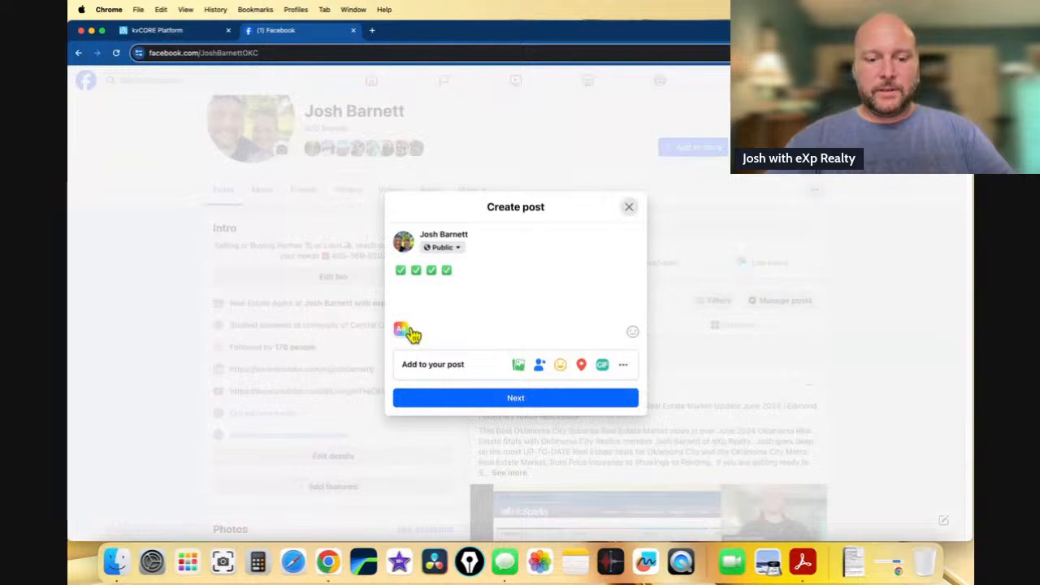
key("ctrl+super+space")
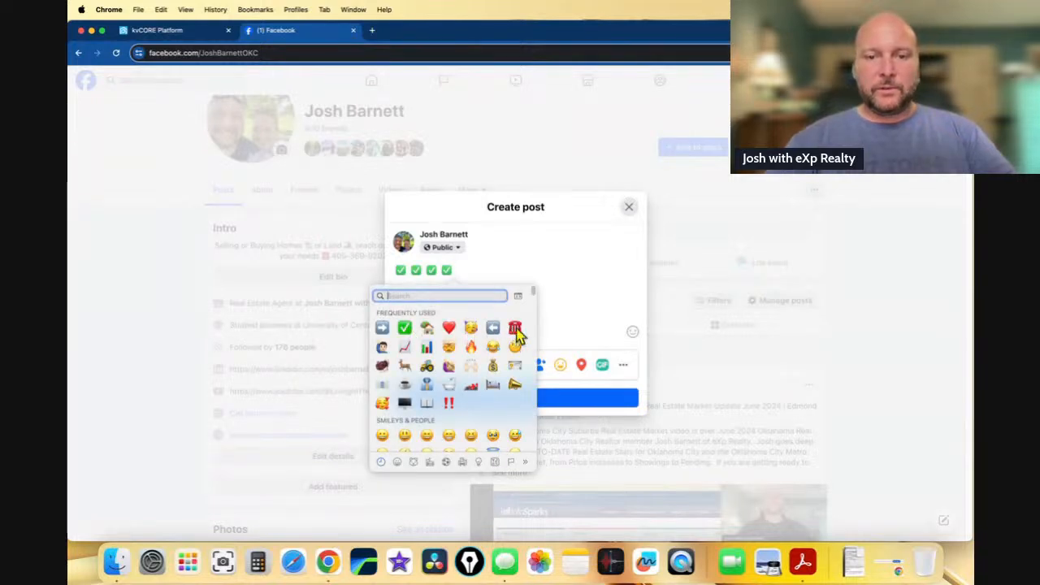
left_click(515, 328)
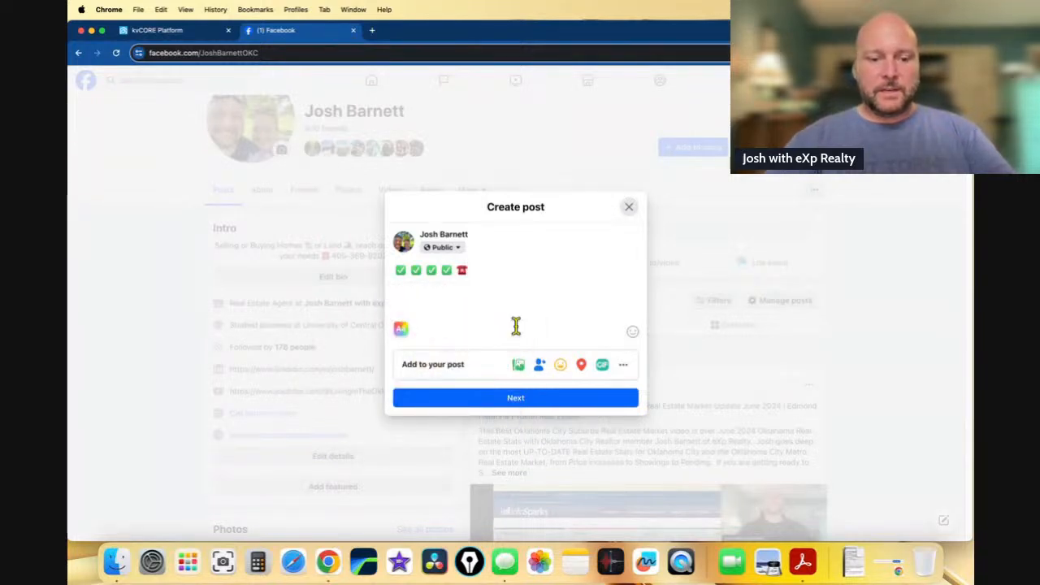
key("ctrl+super+space")
left_click(397, 328)
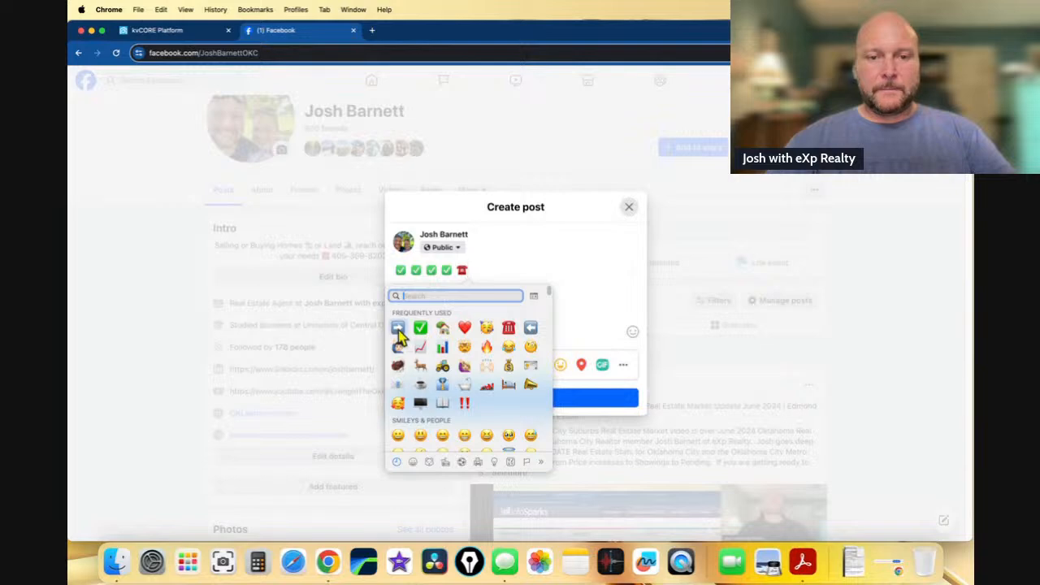
- Put the emojis on separate lines and paste the myre.io short link after the arrow
left_click(409, 272)
key("Return")
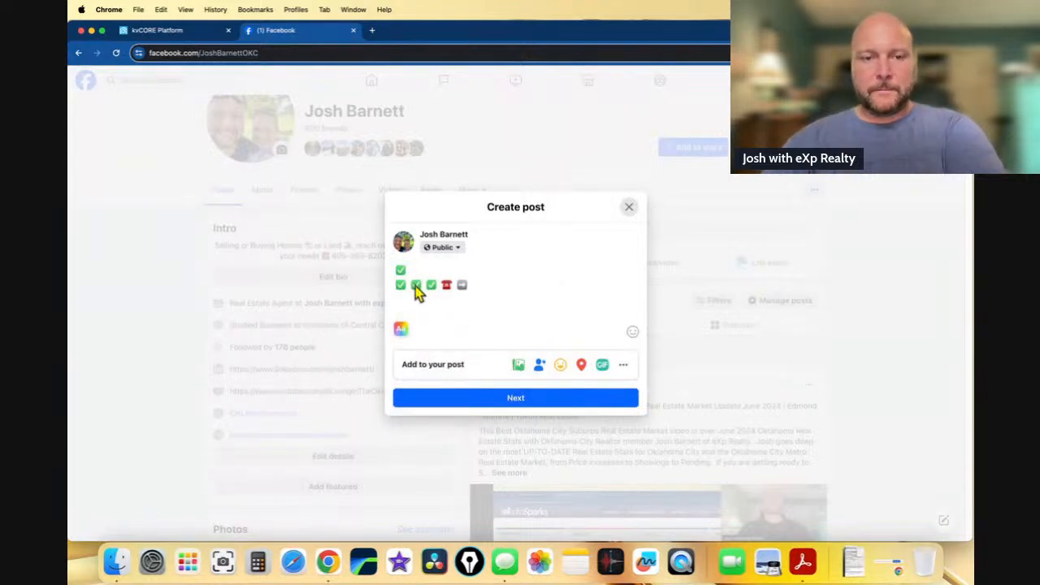
left_click(408, 300)
key("Return")
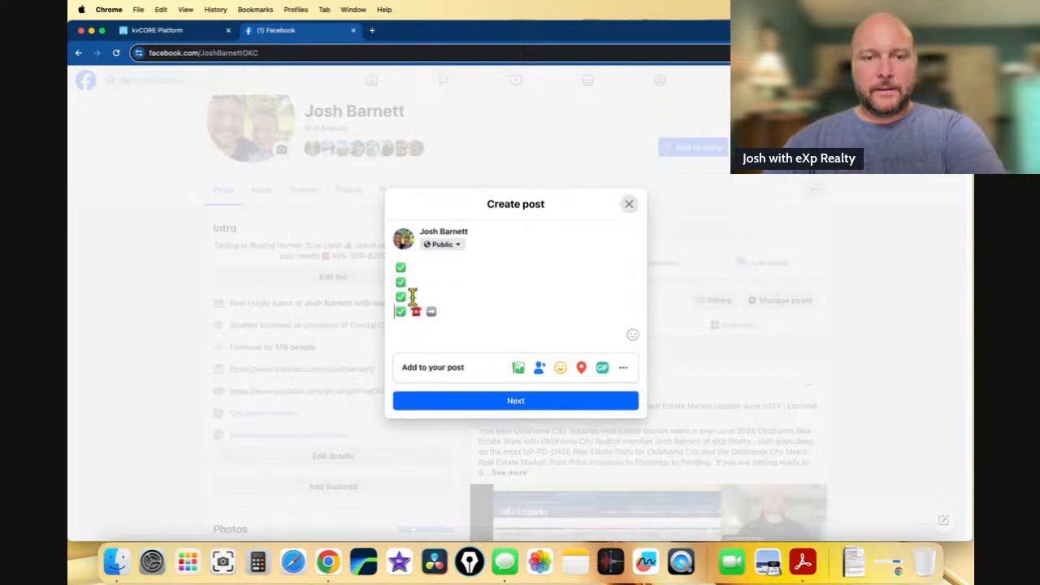
left_click(408, 313)
key("Return")
key("Return")
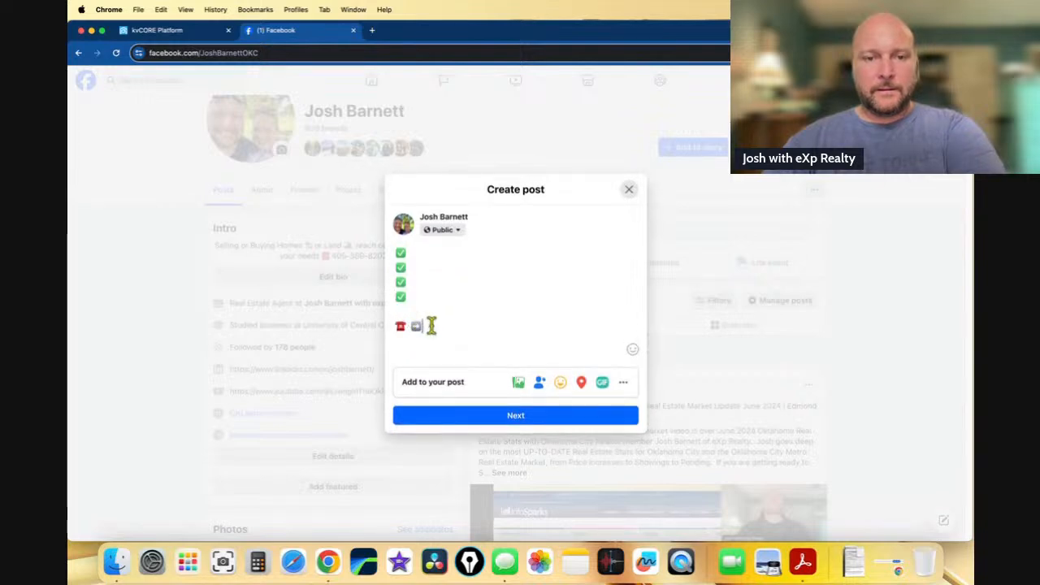
key("cmd+v")
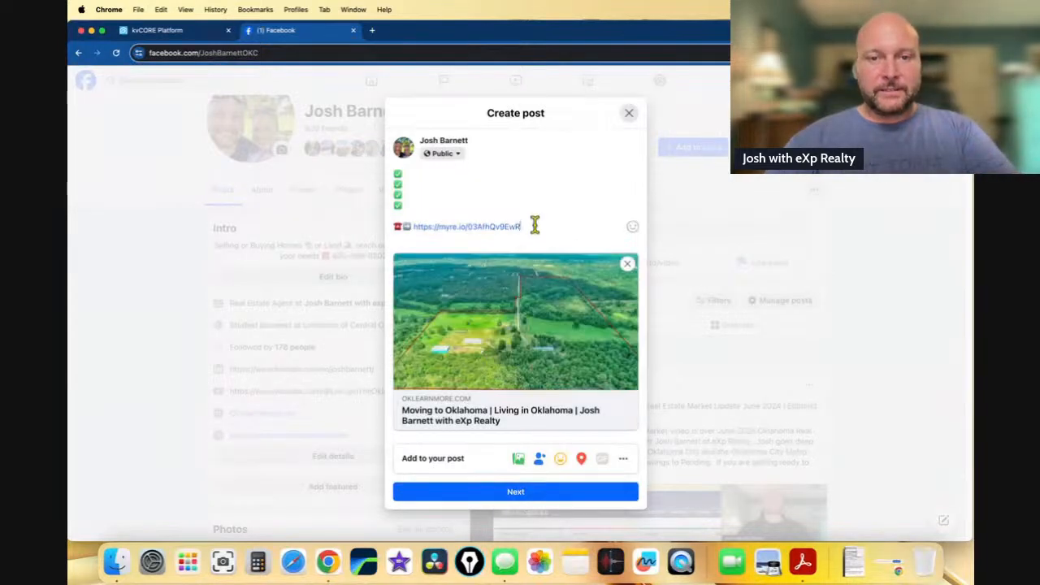
left_click_drag(534, 225, 417, 222)
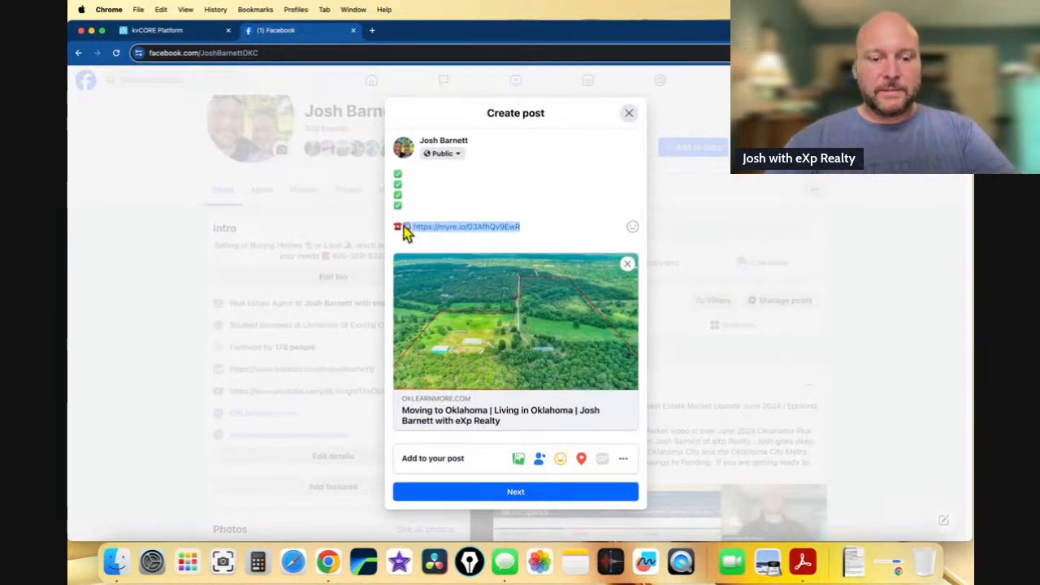
- Below the listing link, add a contact line with the agent's name, 'with eXp Realty' and phone number
key("BackSpace")
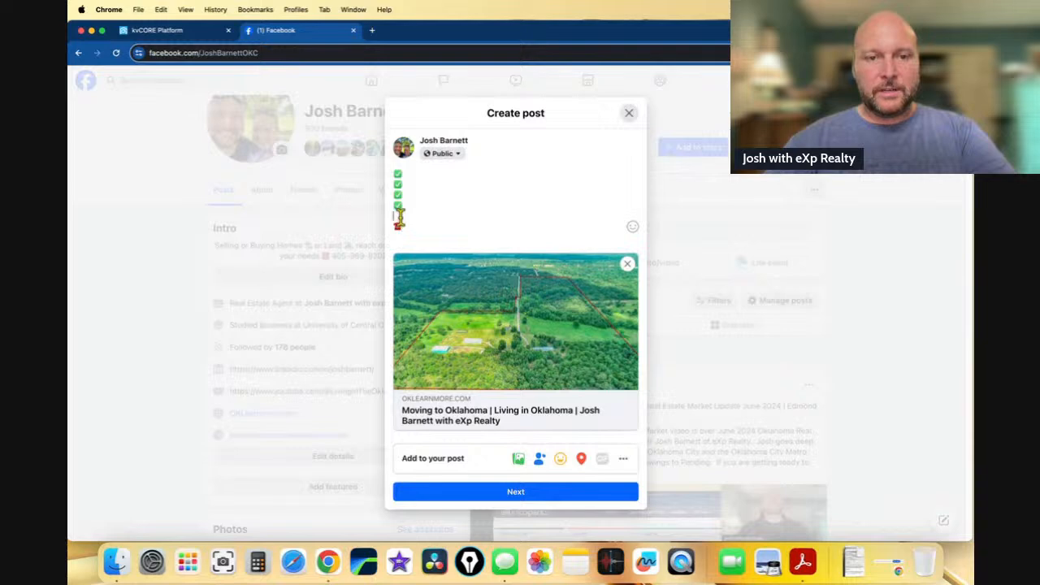
key("super+v")
left_click(434, 227)
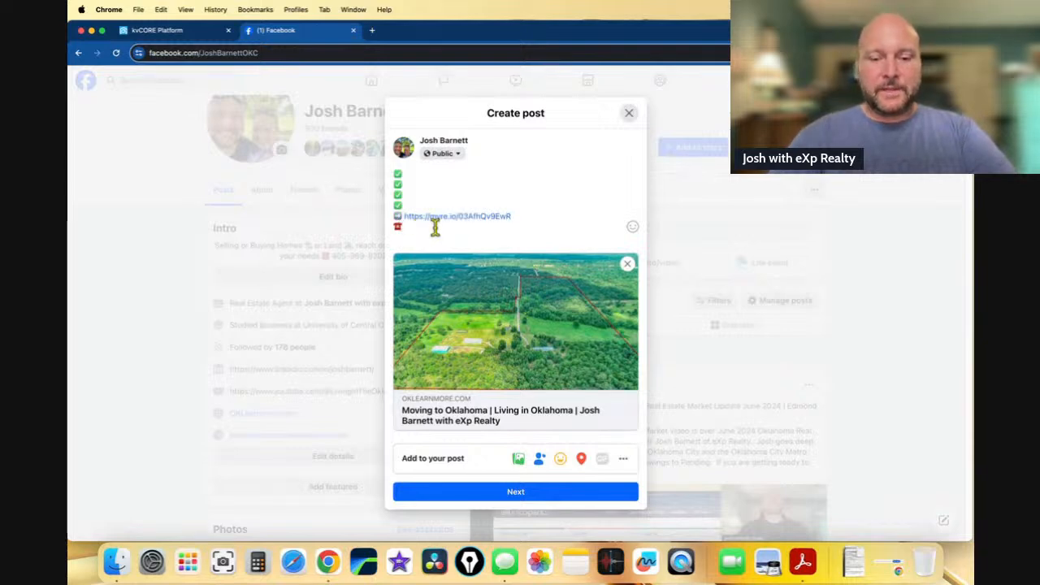
type("Josh with eXp")
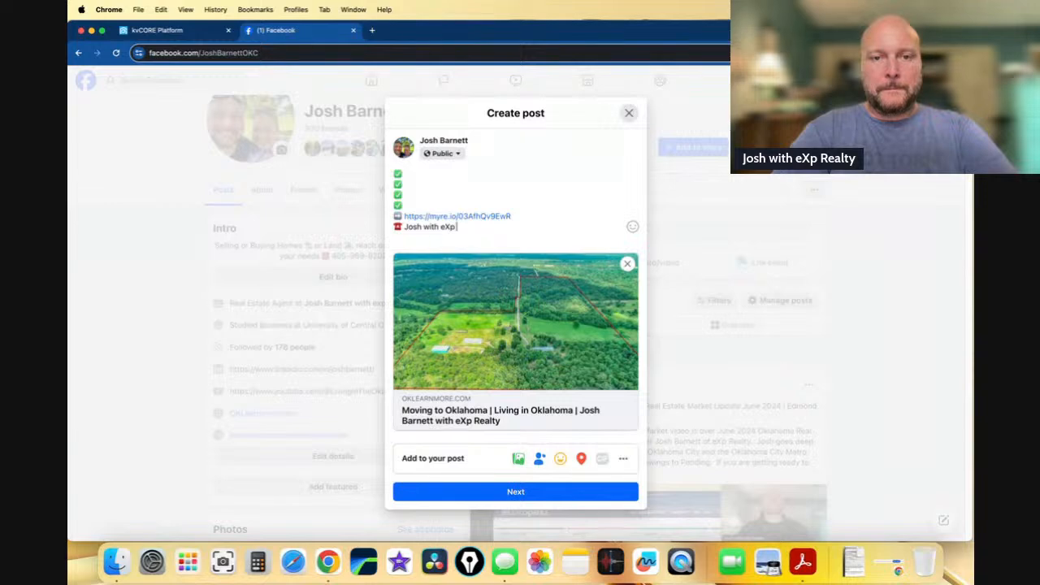
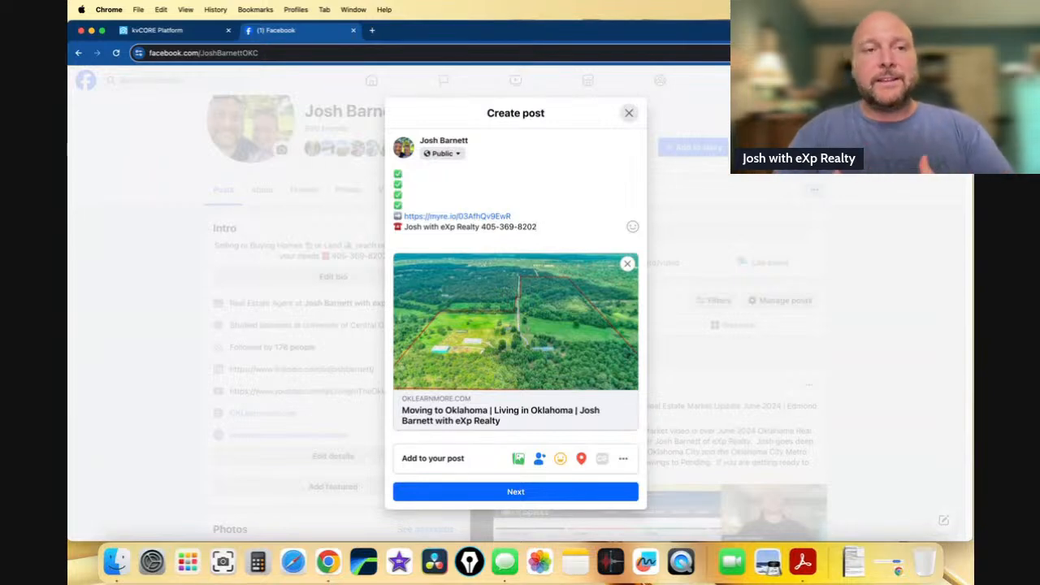
left_click(424, 169)
- Fill the first checklist lines with 'Home with LAND!!' and '3 Beds, 2 Baths, 2 Car with Safe ROOM'
type("Home")
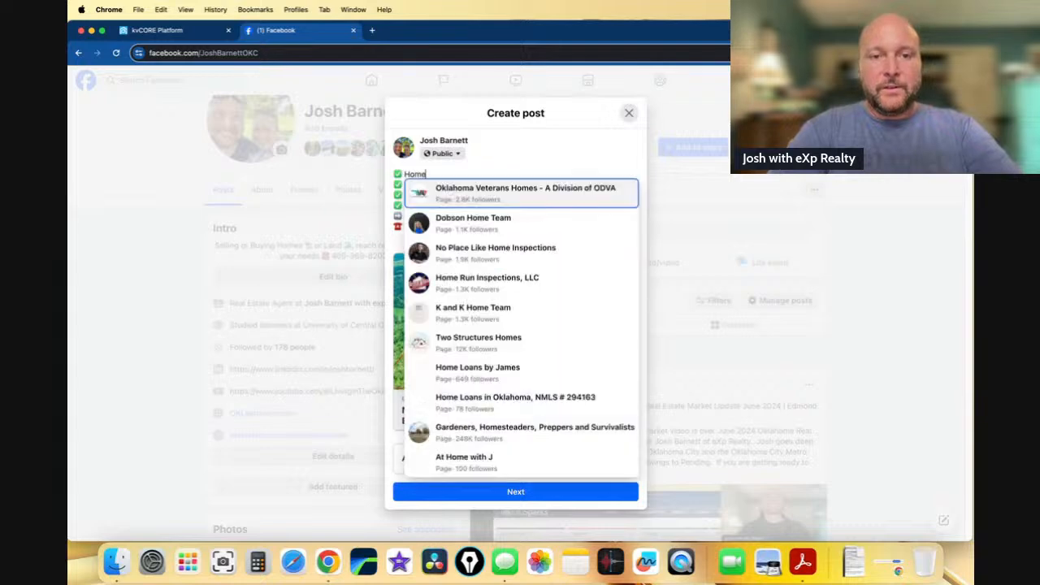
type(" with LAND!!!")
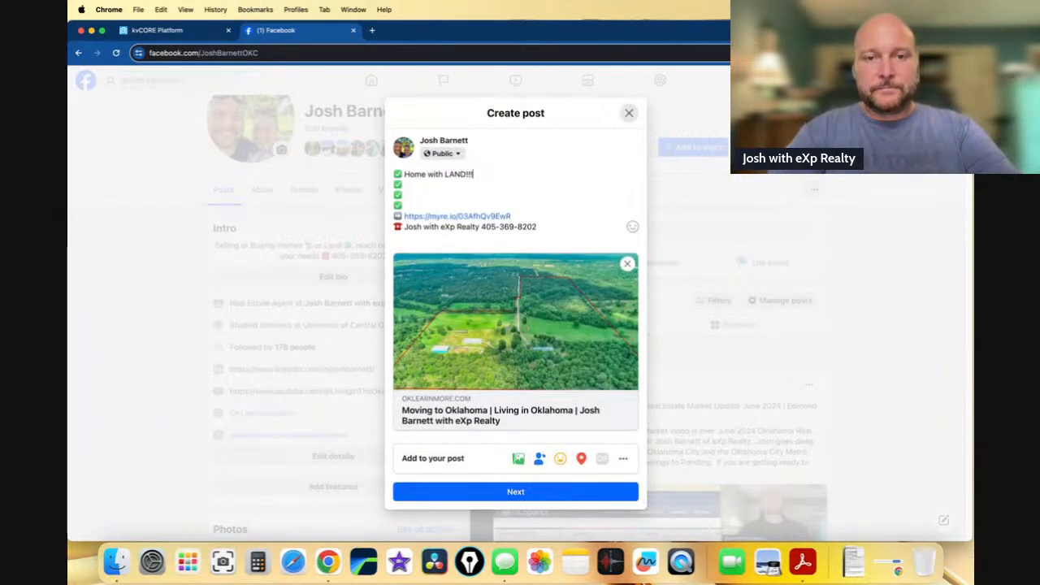
key("Down")
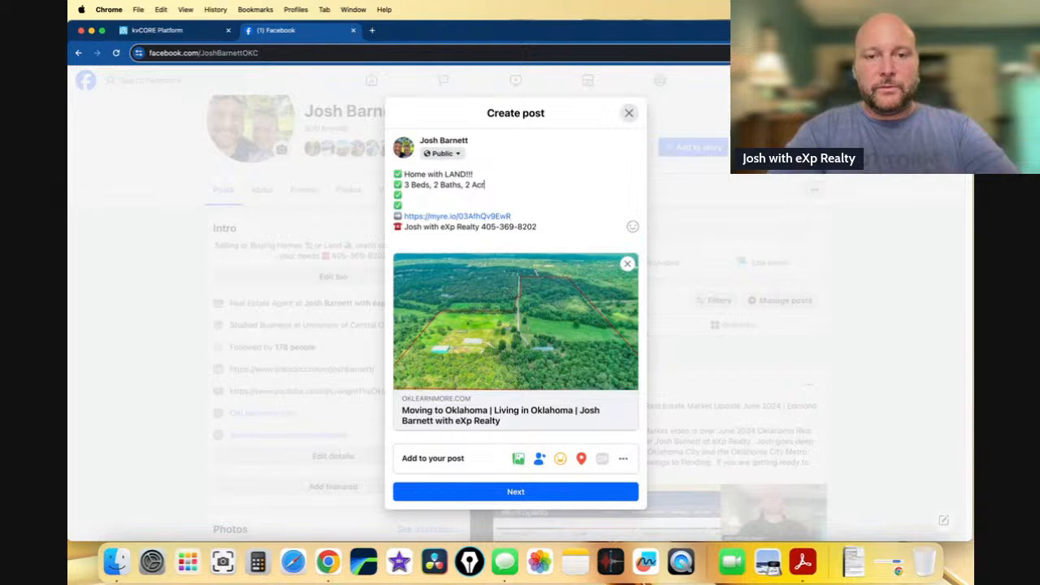
type("ar")
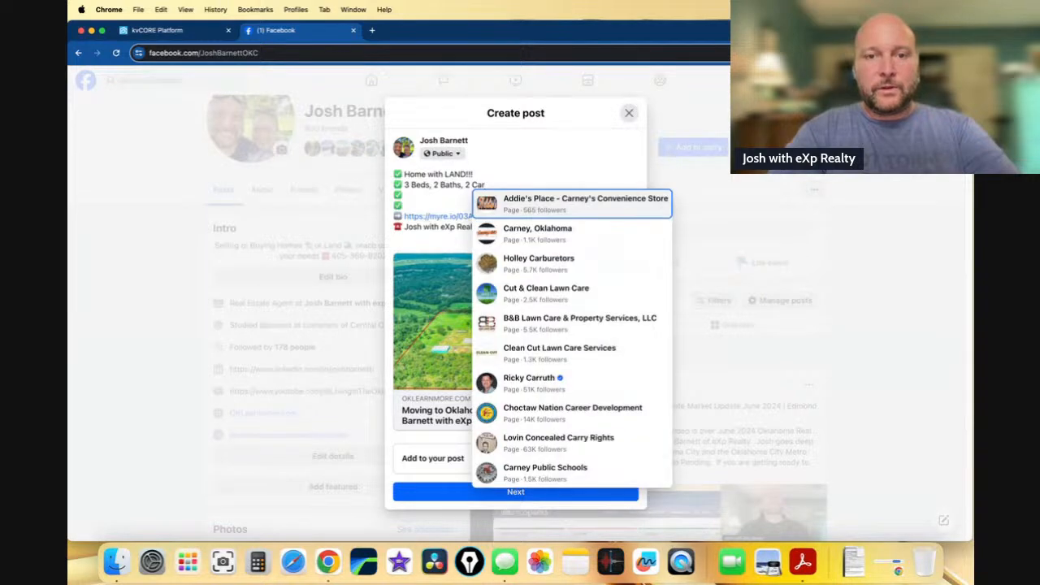
key("Escape")
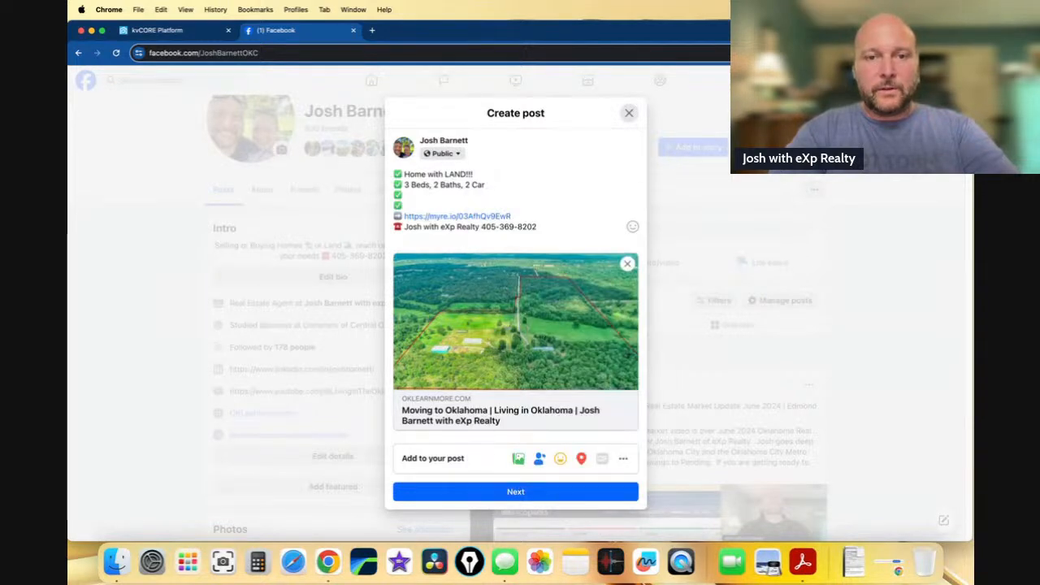
type("with Sage")
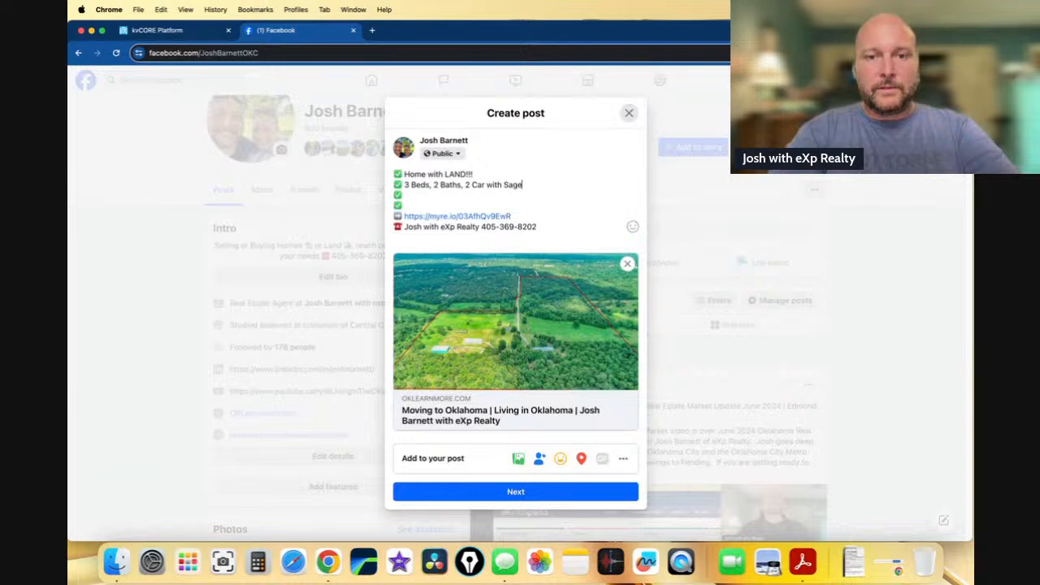
key("BackSpace")
type("fe ROOM")
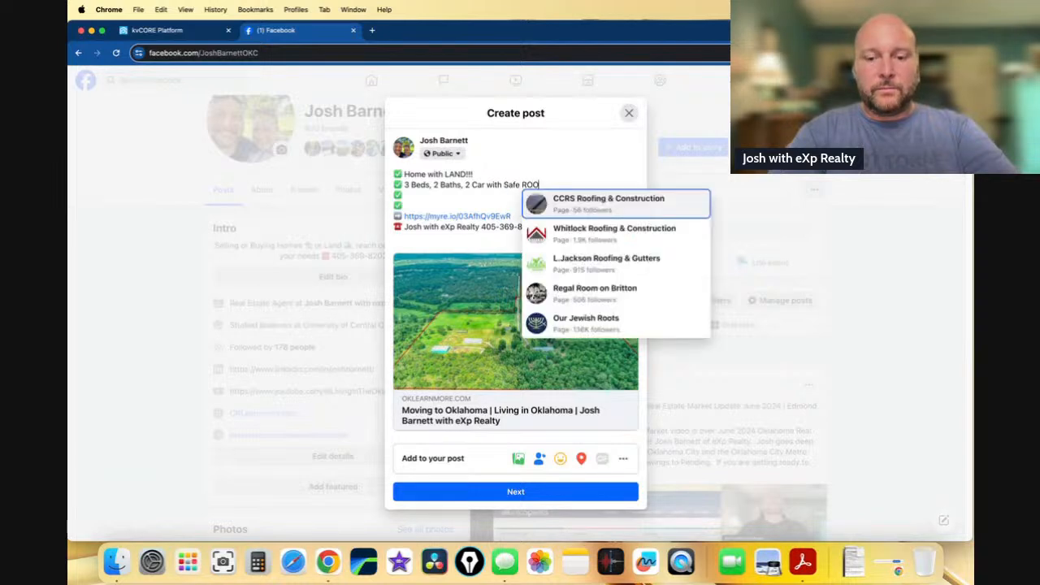
- Complete the checklist with '20 Acres, Ponds, Shops' and 'Available in Oklahoma'
left_click(417, 197)
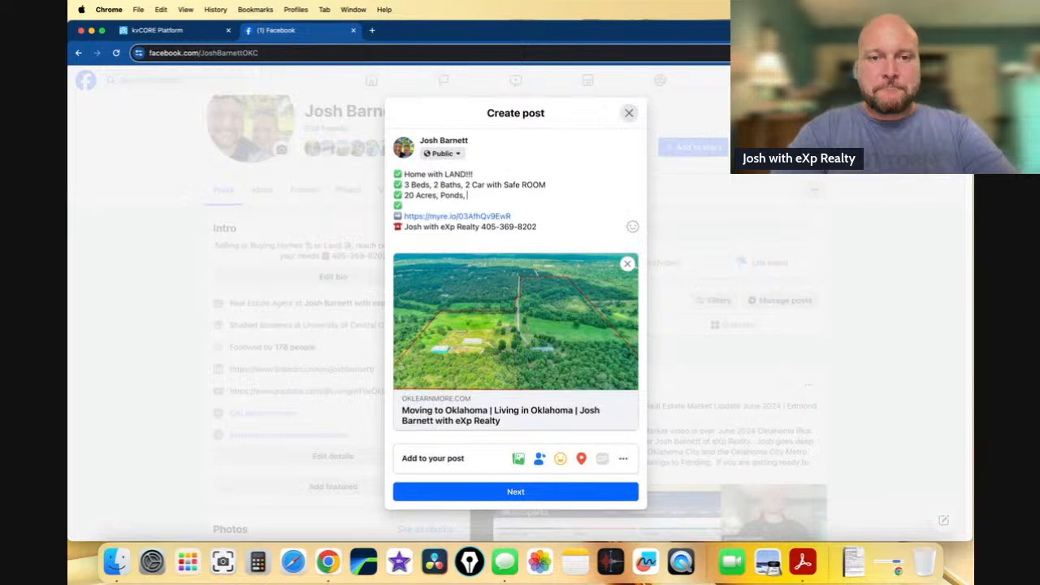
type("ops")
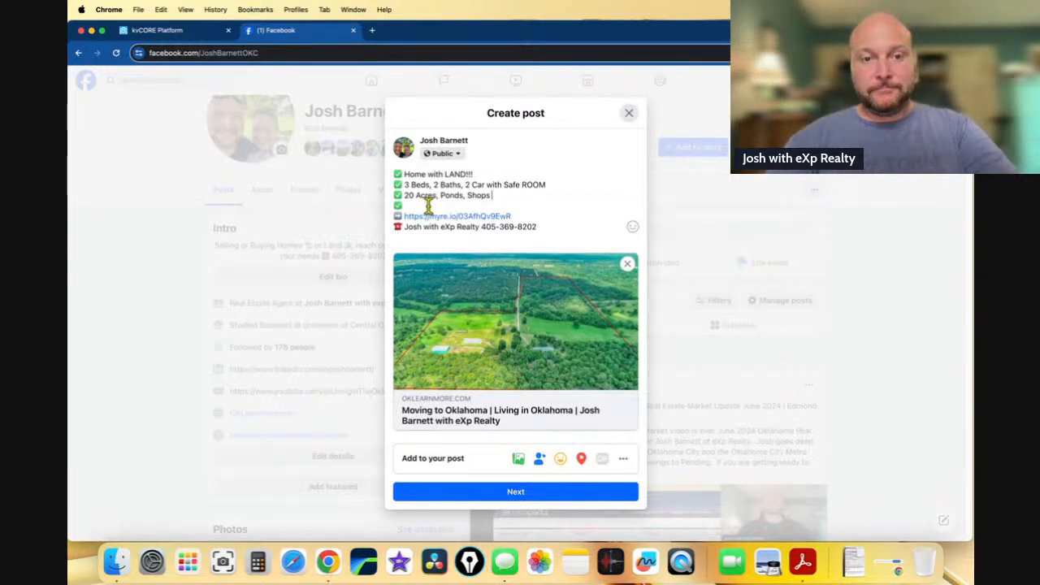
key("Down")
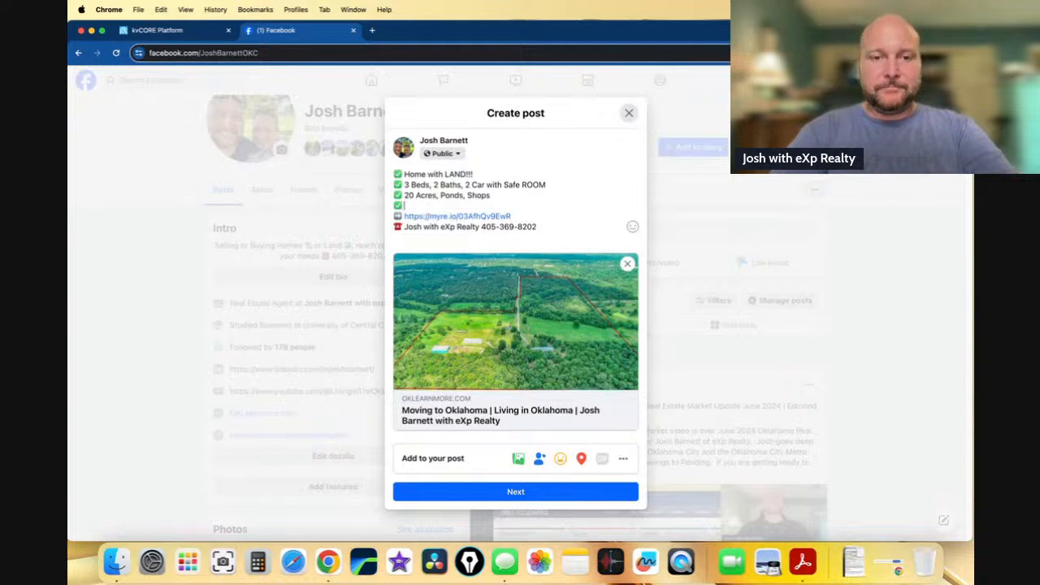
type("Available in")
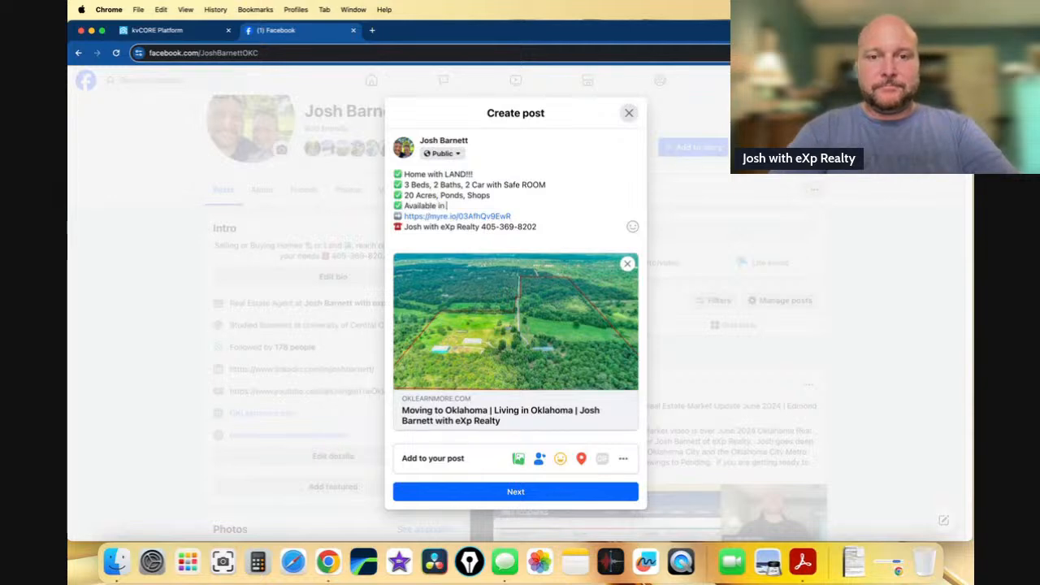
type(" Oklahoma")
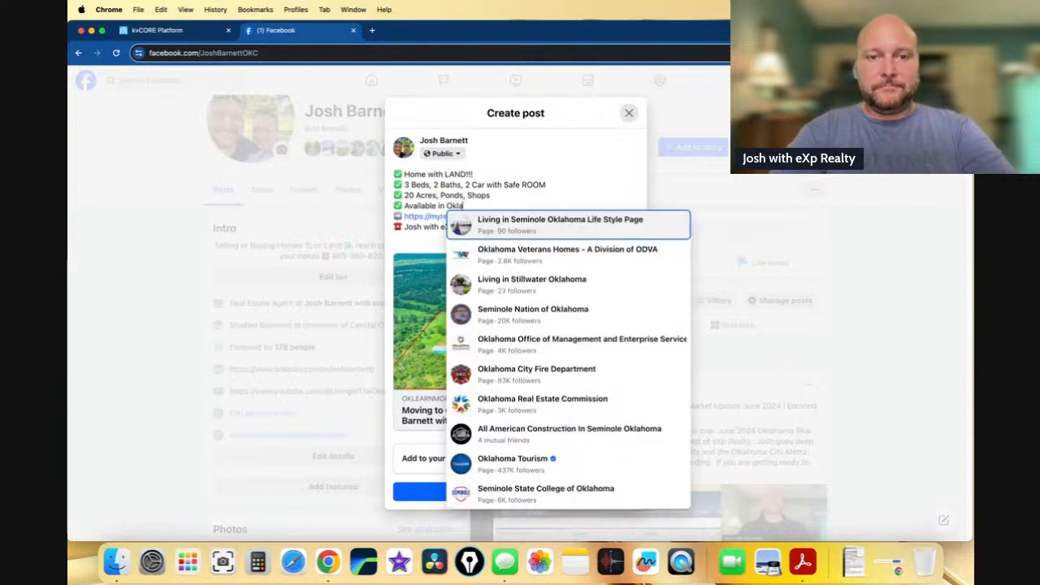
- Change the beds line to 'Min 3 Beds, 2 Baths', removing the garage and safe room details
left_click(423, 176)
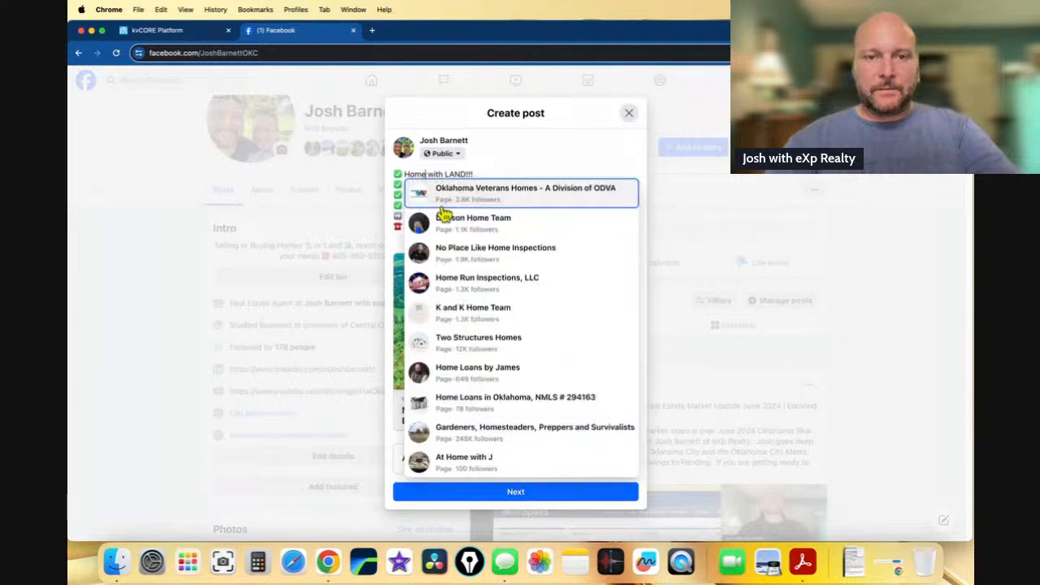
left_click(495, 173)
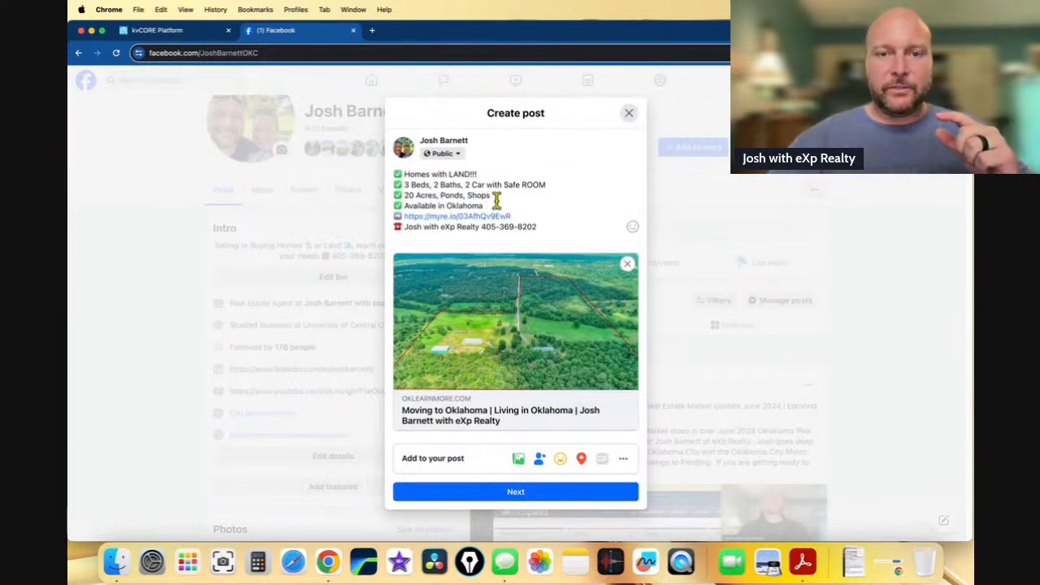
left_click(407, 187)
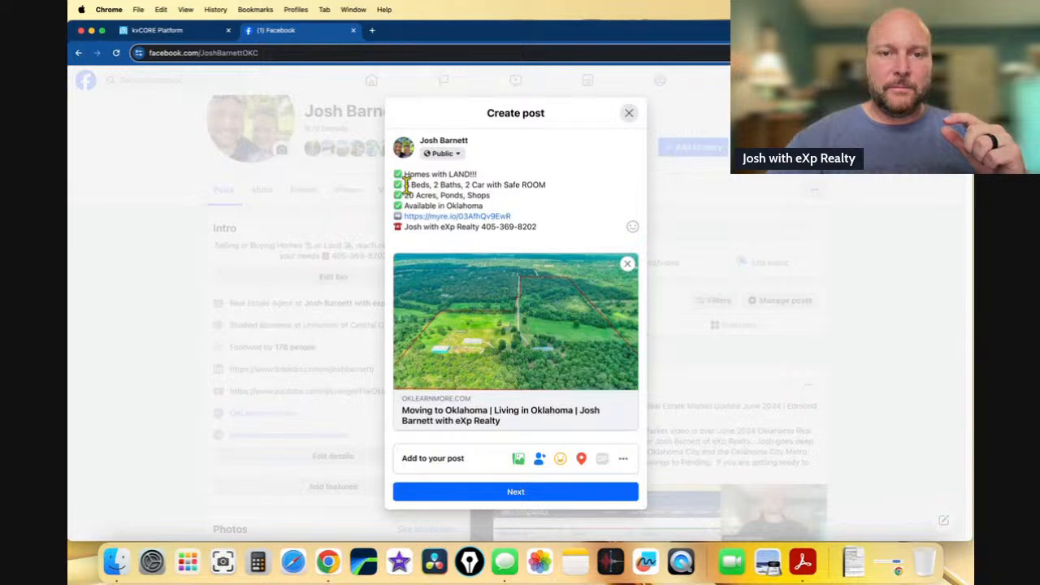
type("Min")
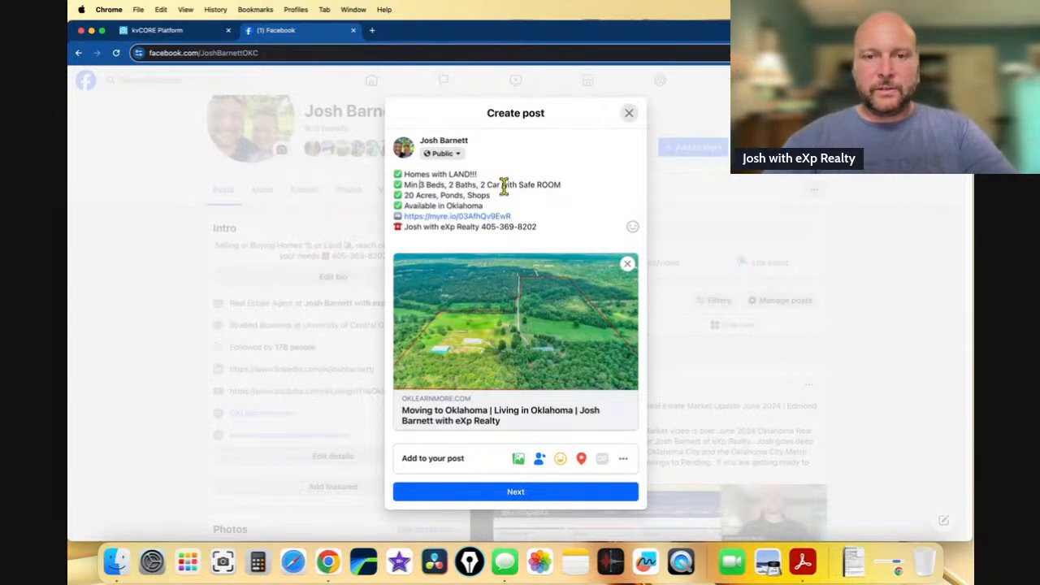
left_click_drag(501, 186, 567, 187)
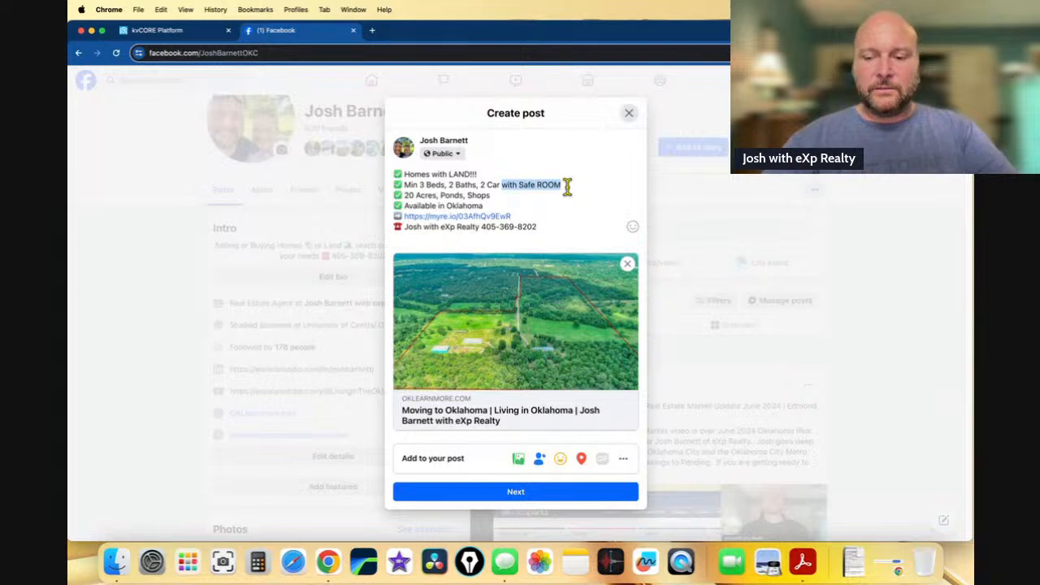
key("BackSpace")
key("BackSpace")
key("BackSpace")
key("BackSpace")
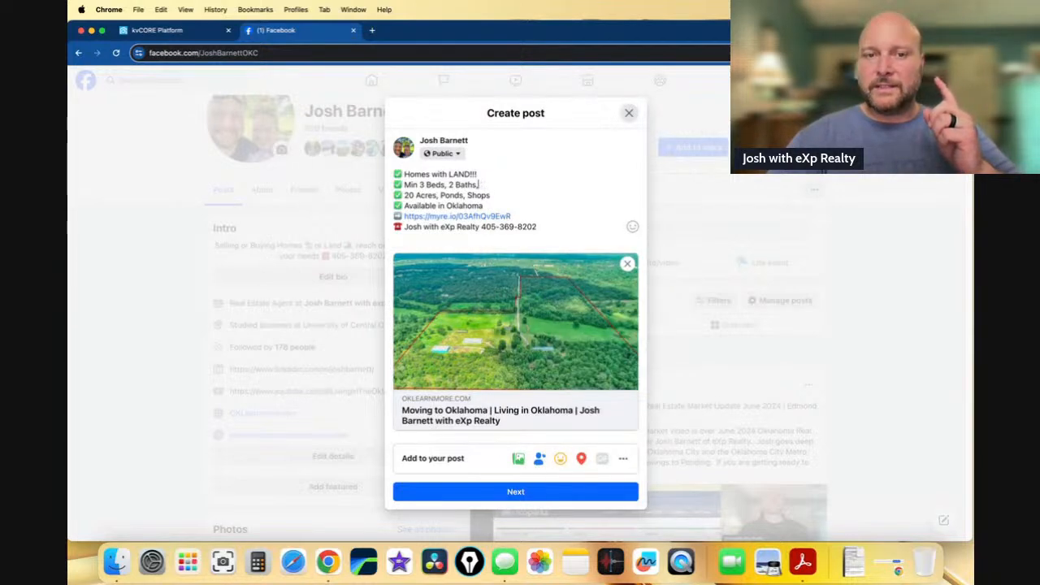
key("BackSpace")
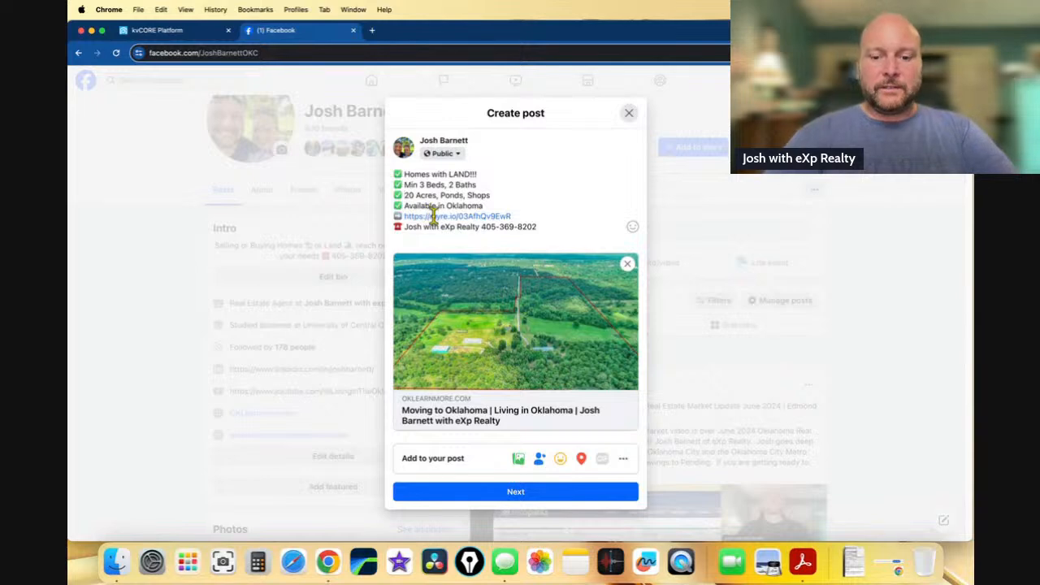
- Shorten the acreage line to 'Min 20 Acres', append 'FOR SALE!!', and add a blank line before the link
left_click(405, 195)
type("Min")
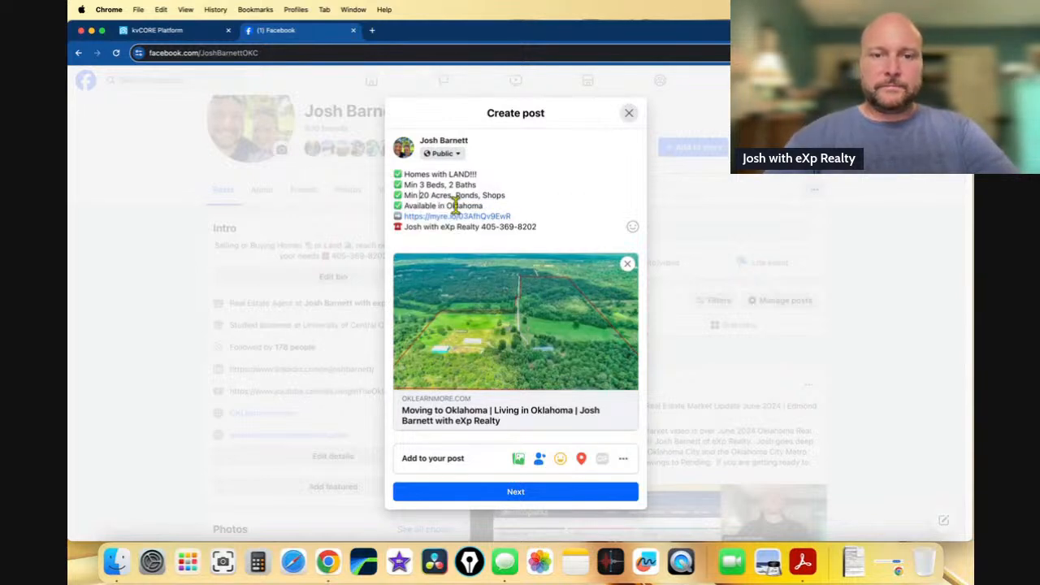
left_click_drag(451, 195, 507, 195)
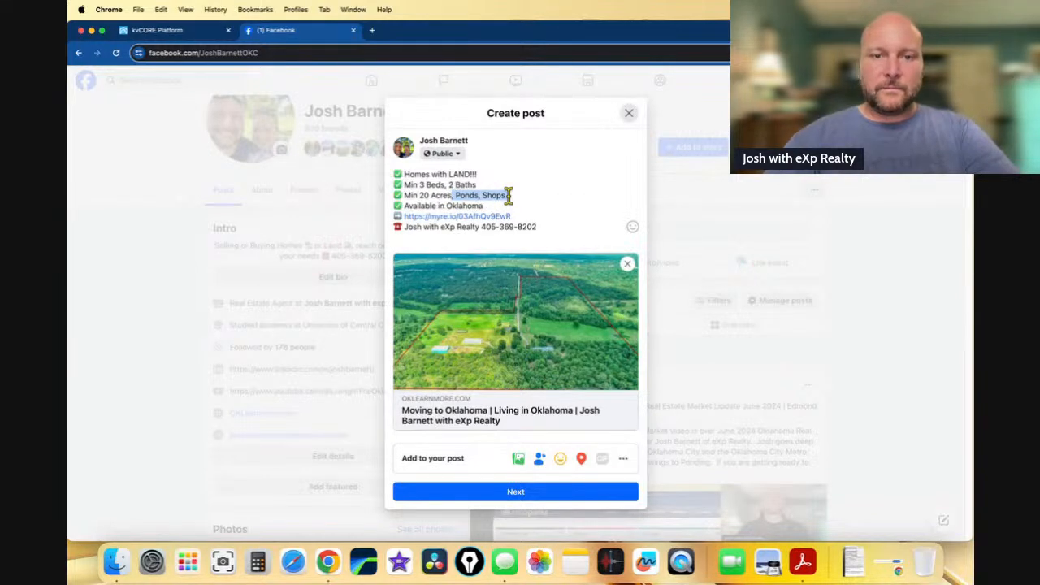
key("BackSpace")
left_click(497, 206)
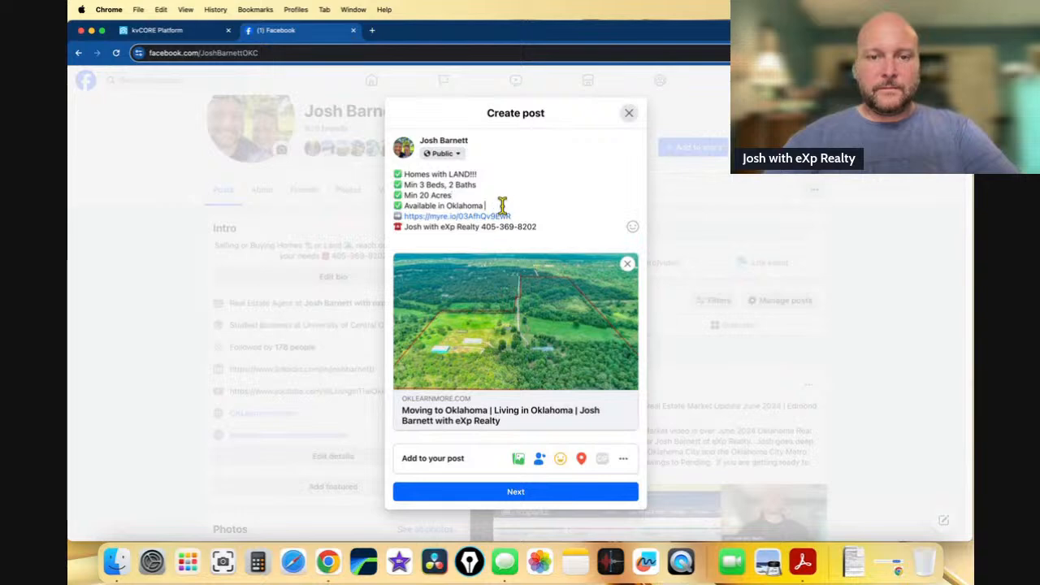
type("FOR SALE!!!")
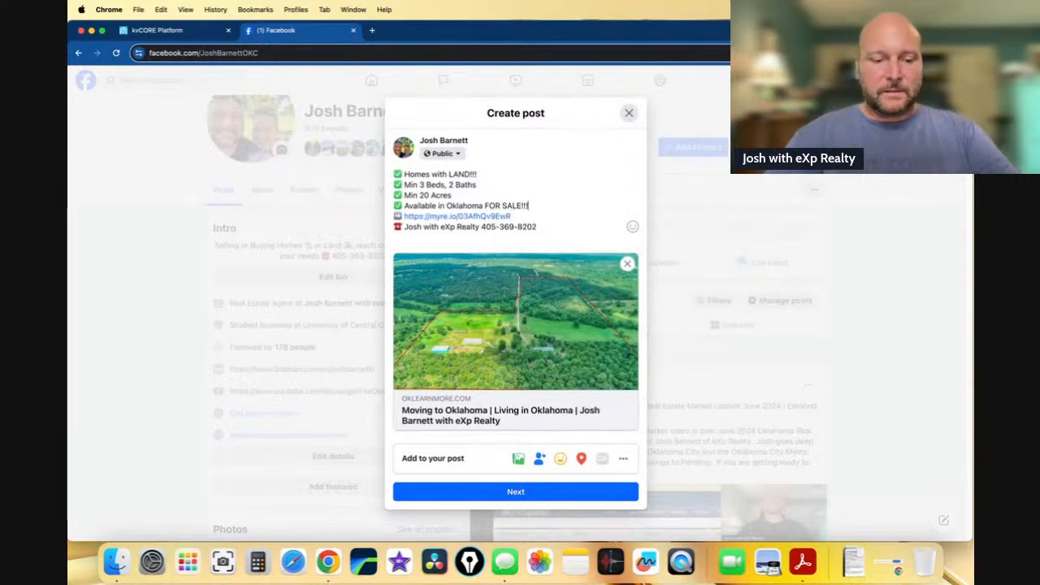
key("Return")
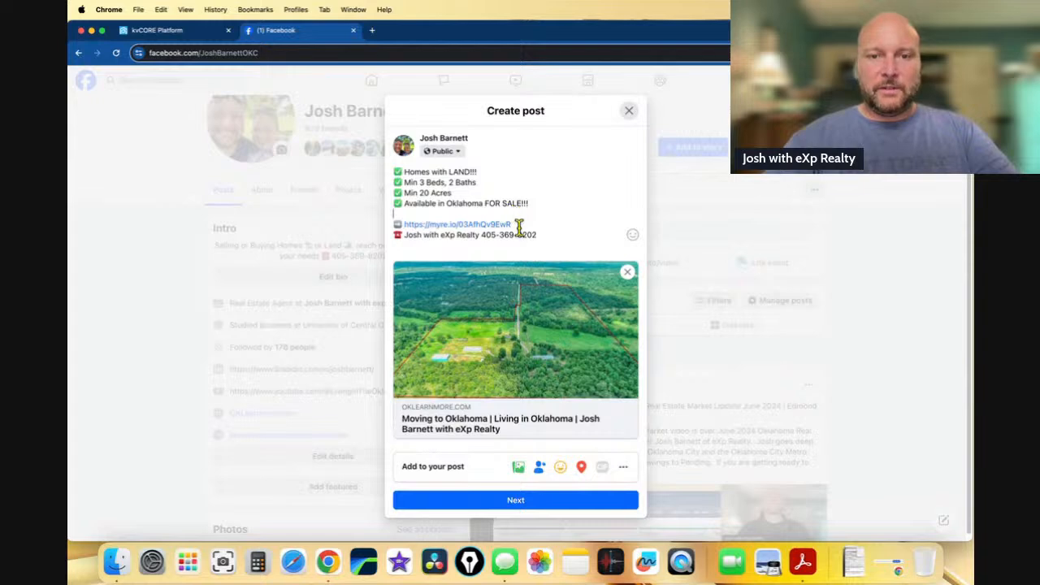
- Add a blank line after the link, replace the link preview with a photo area, and start adding photos
key("Return")
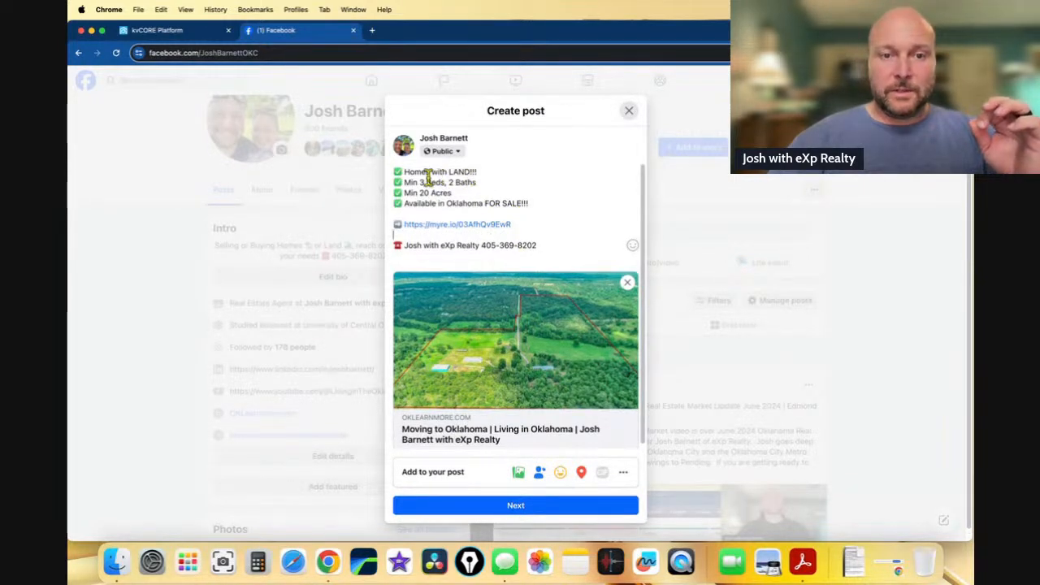
scroll(528, 335, "down", 1)
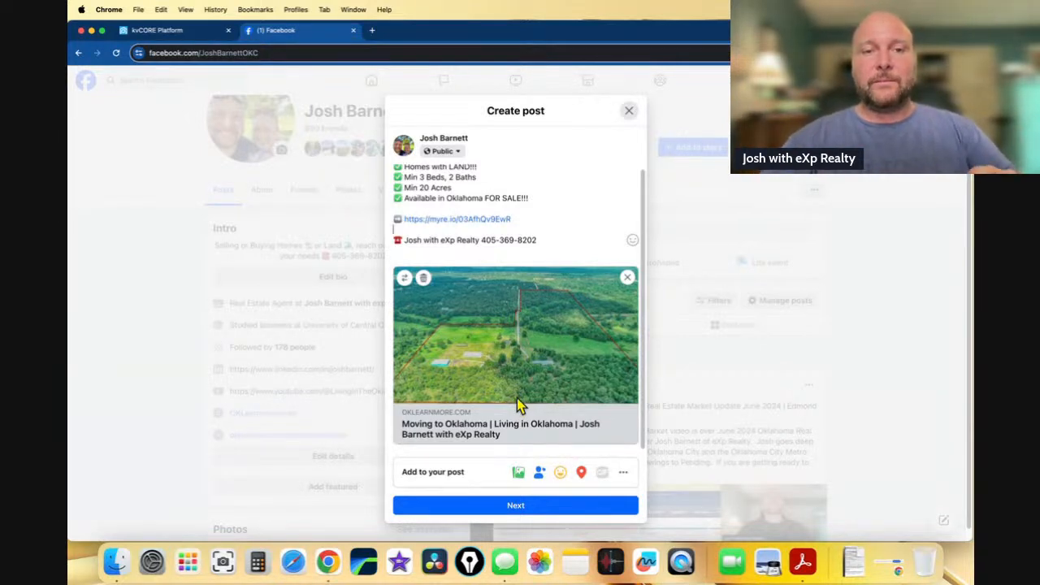
left_click(518, 472)
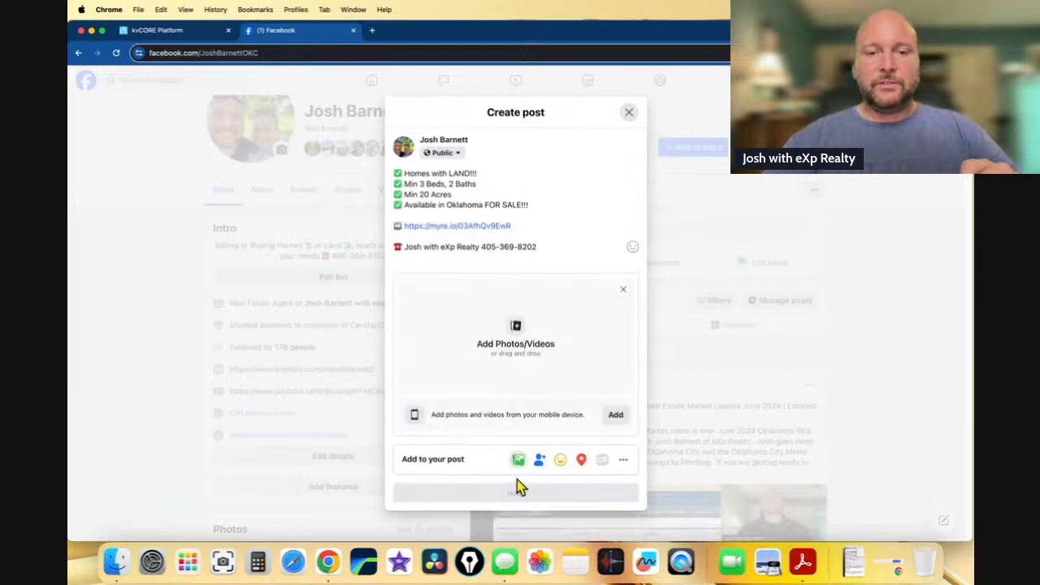
left_click(515, 345)
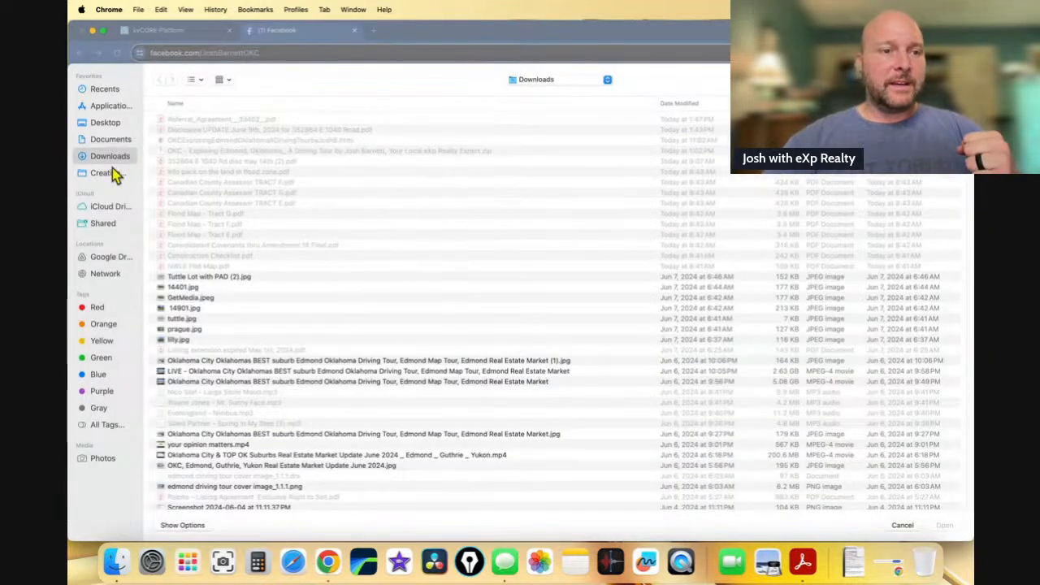
- Browse to Google Drive > My Drive > 1. Real Estate > 7. Streets > Prague property > Pics
left_click(114, 258)
double_click(198, 142)
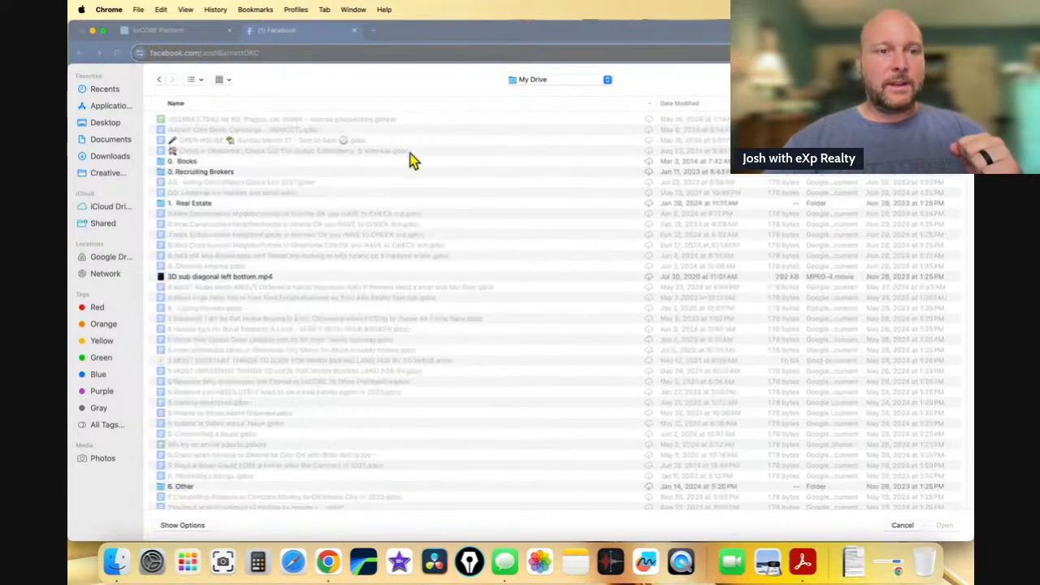
double_click(225, 205)
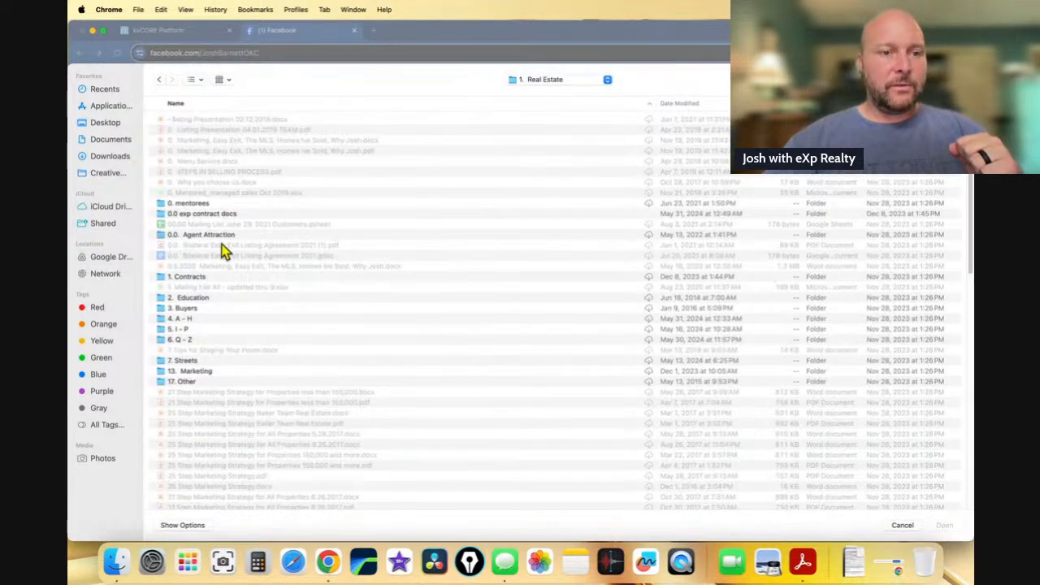
double_click(204, 360)
scroll(227, 342, "down", 5)
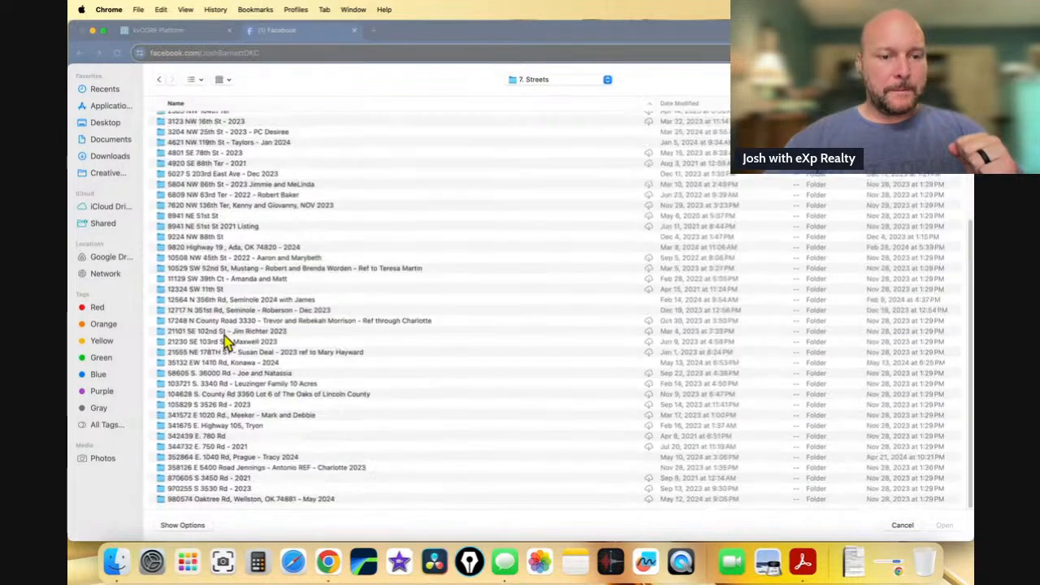
left_click(246, 457)
double_click(246, 458)
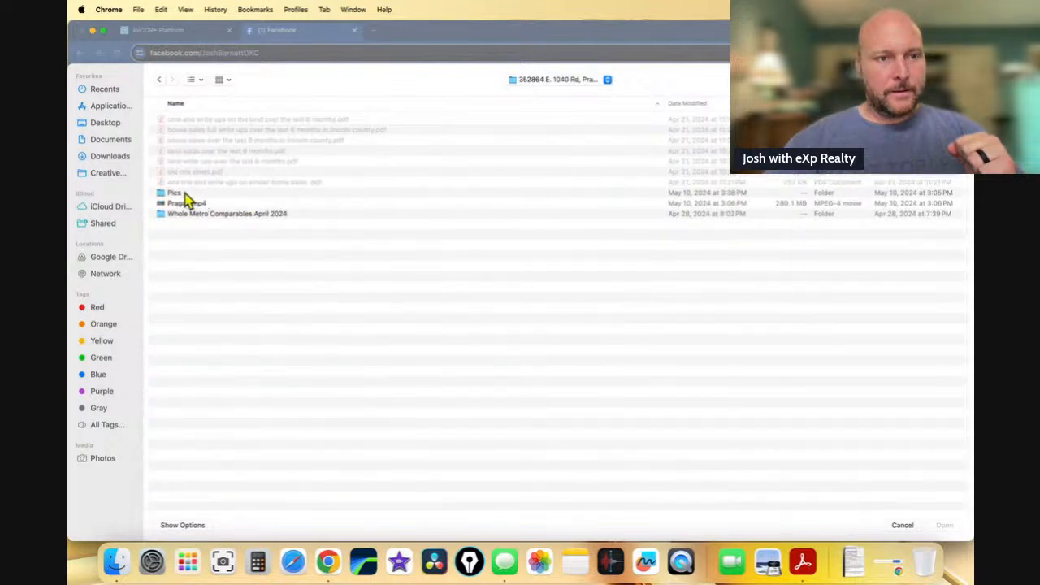
double_click(186, 197)
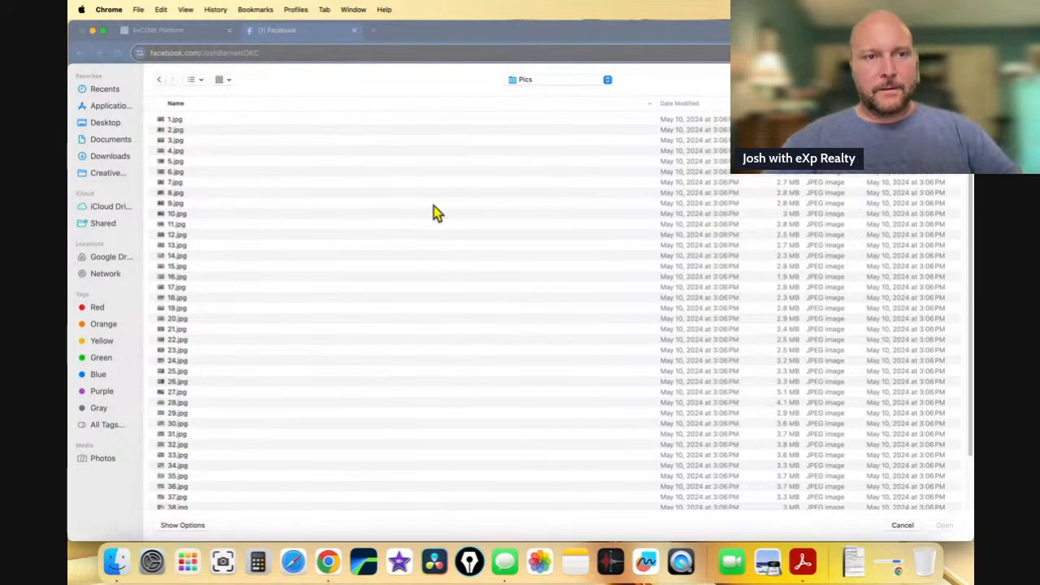
left_click(200, 79)
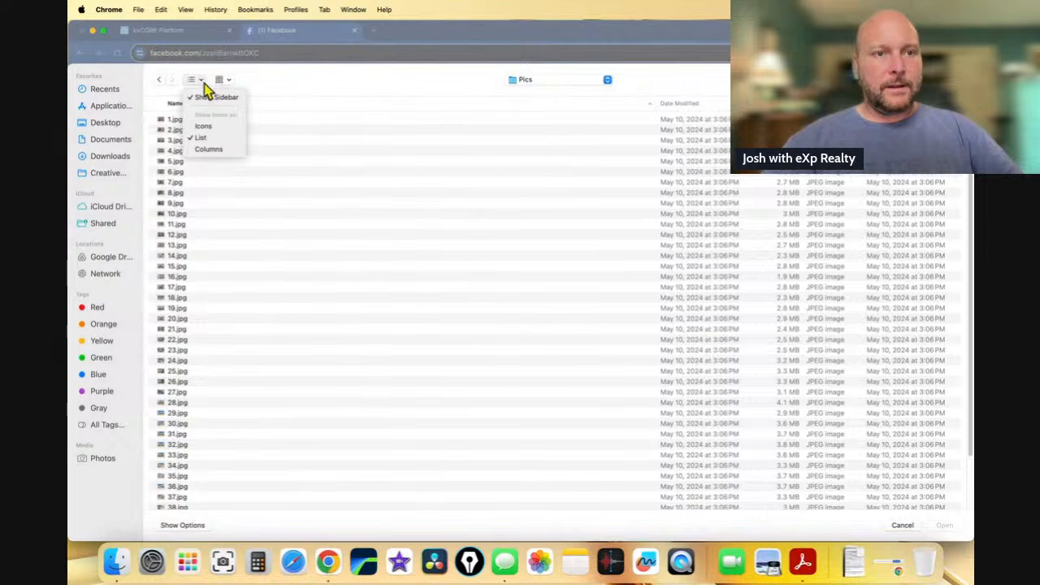
- In icon view, attach photos 43, 44, 1, 2, 5, 8, 9 and 10.jpg to the post
left_click(205, 128)
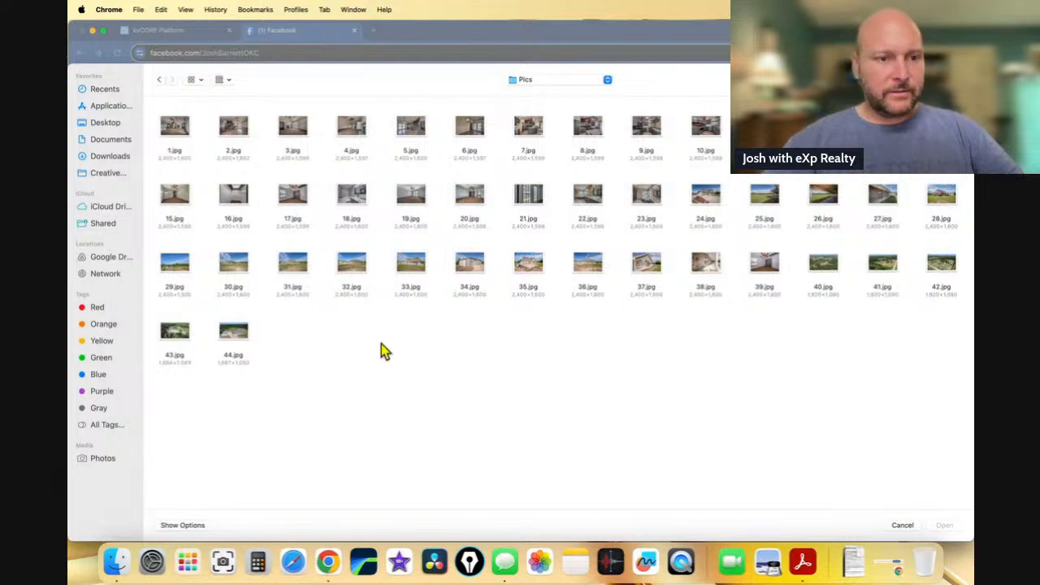
left_click(176, 335)
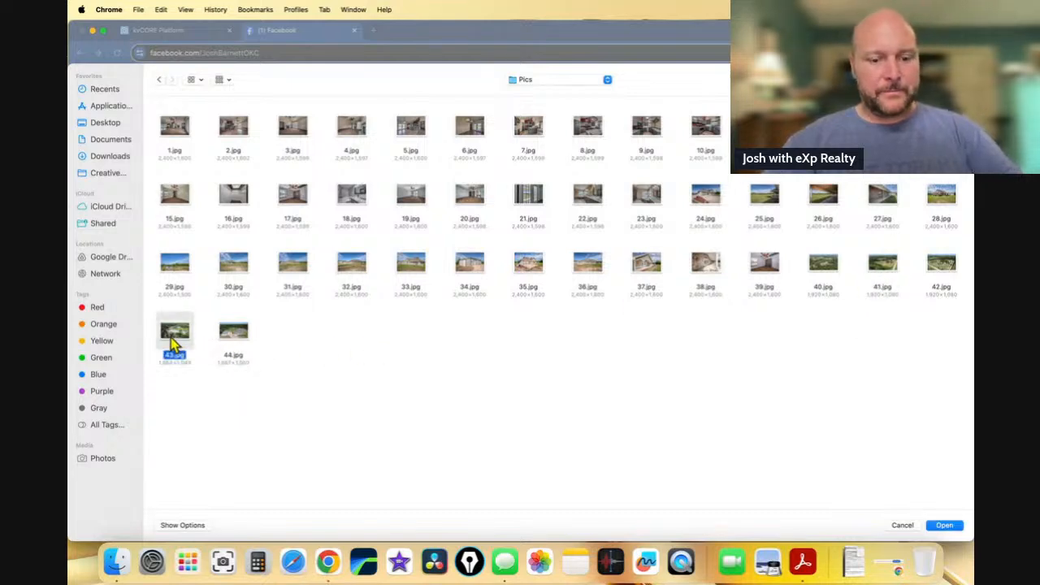
left_click(238, 351, "shift")
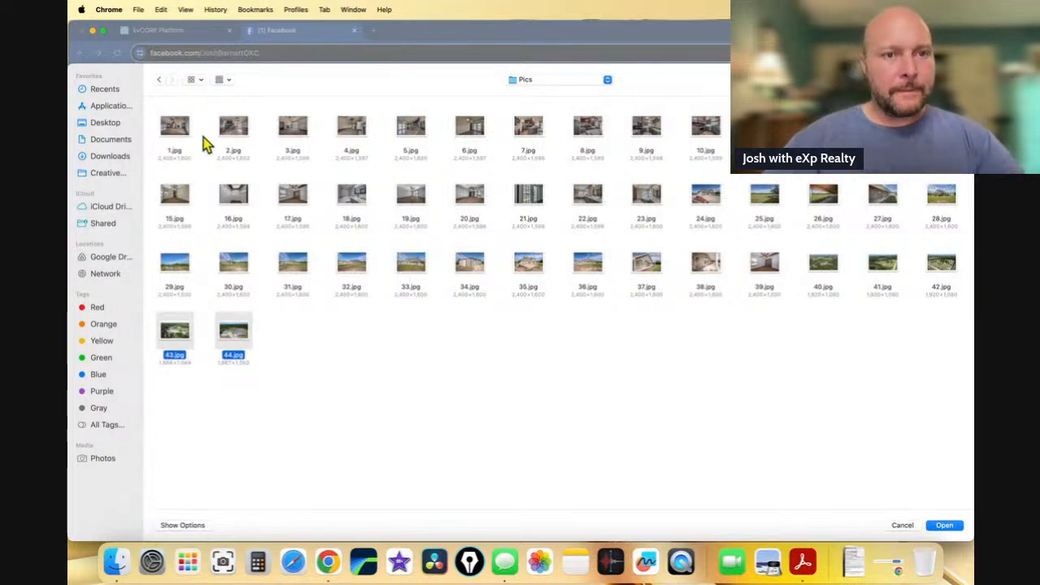
left_click(174, 134, "super")
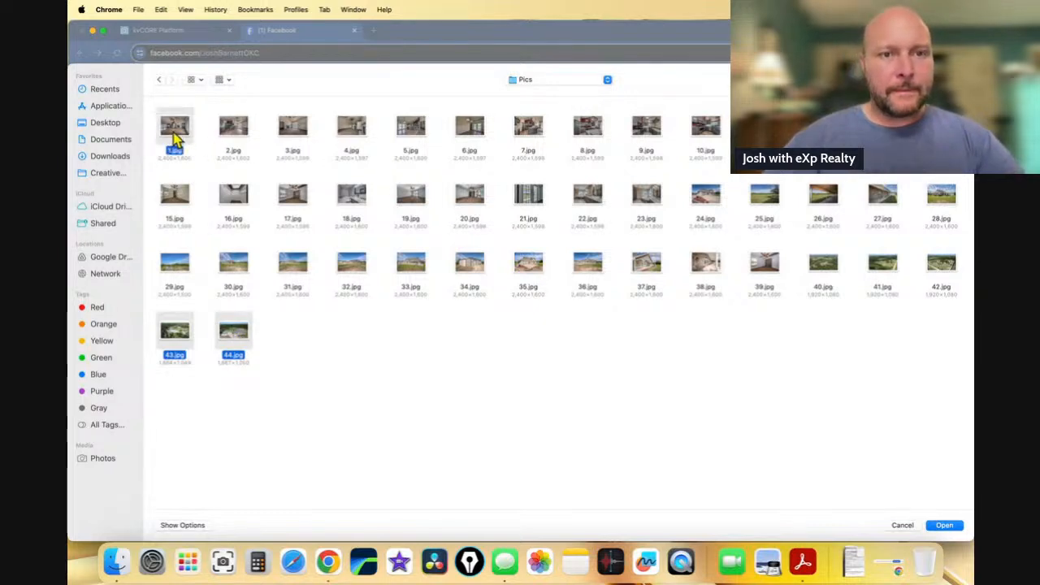
left_click(230, 144, "super")
left_click(411, 142, "super")
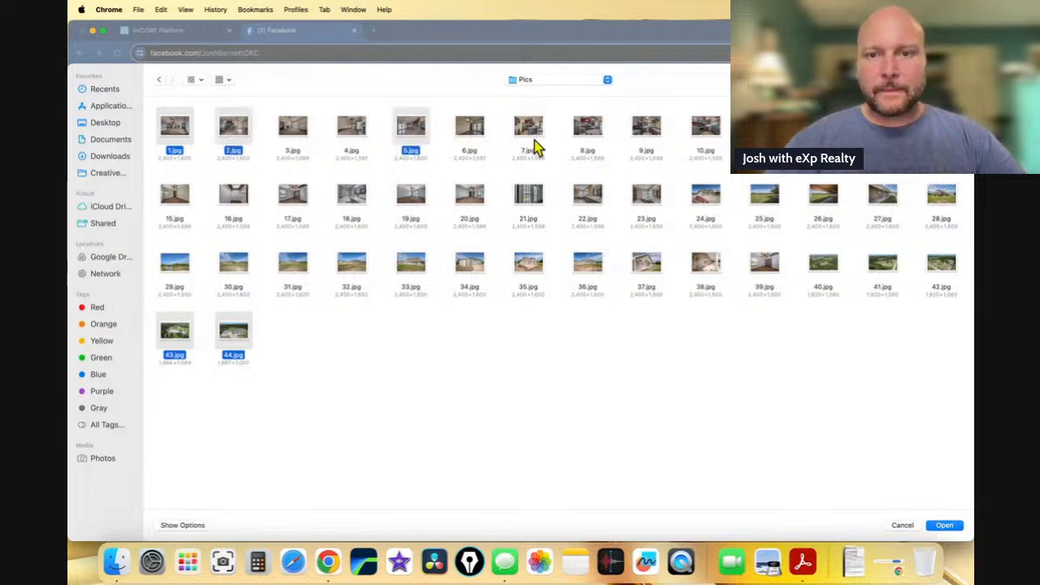
left_click(587, 145, "super")
left_click(648, 153, "super")
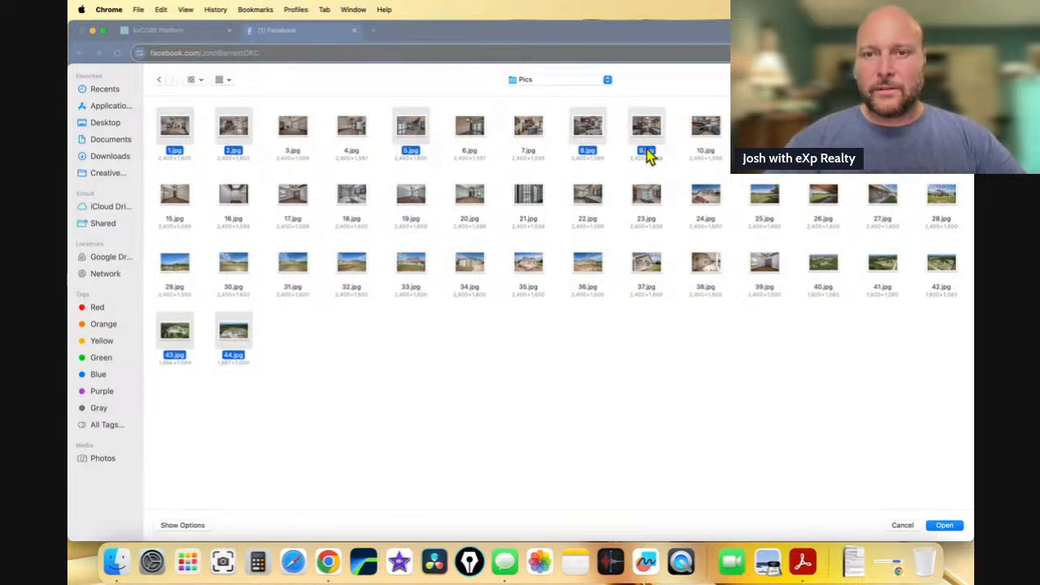
left_click(705, 156, "super")
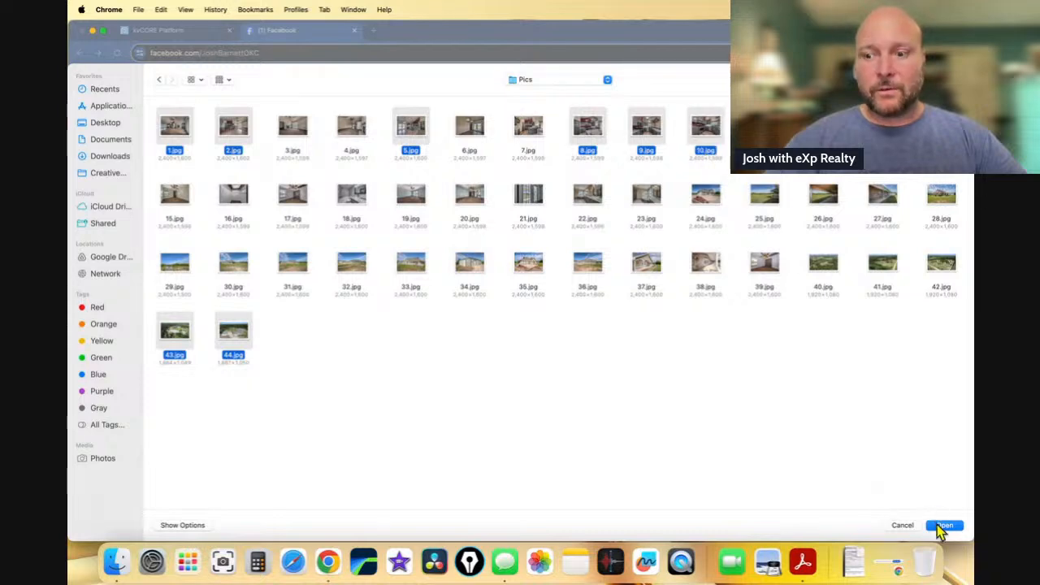
left_click(942, 525)
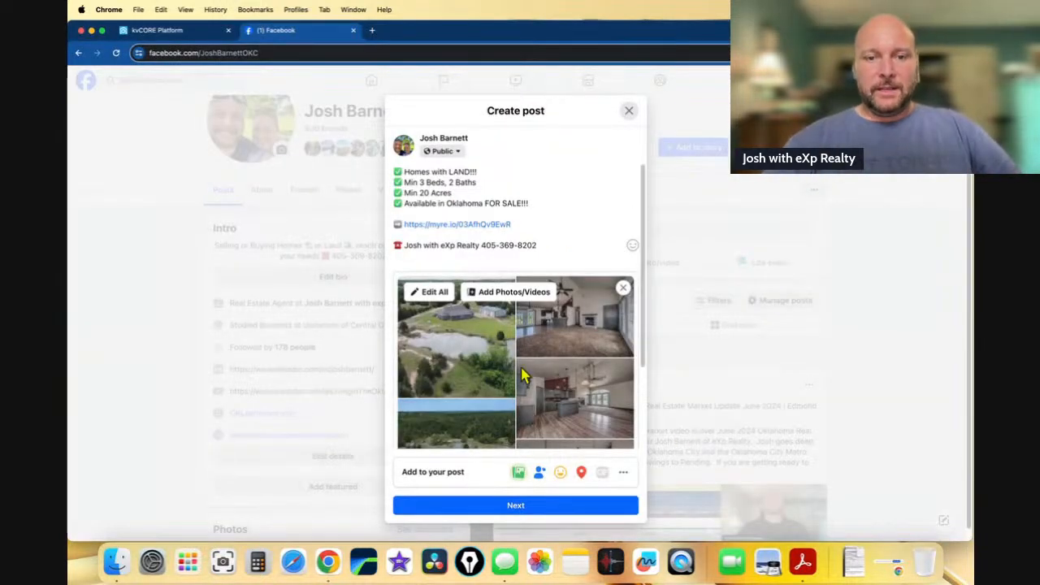
left_click(433, 291)
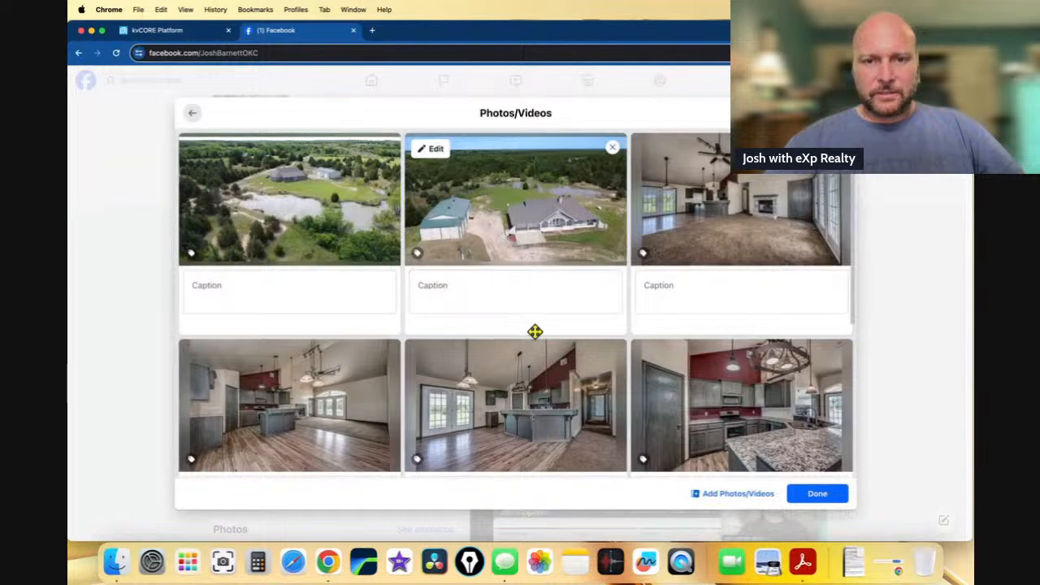
- Return from the photo editor to the draft and select the full post text for copying
left_click(550, 292)
scroll(544, 268, "down", 1)
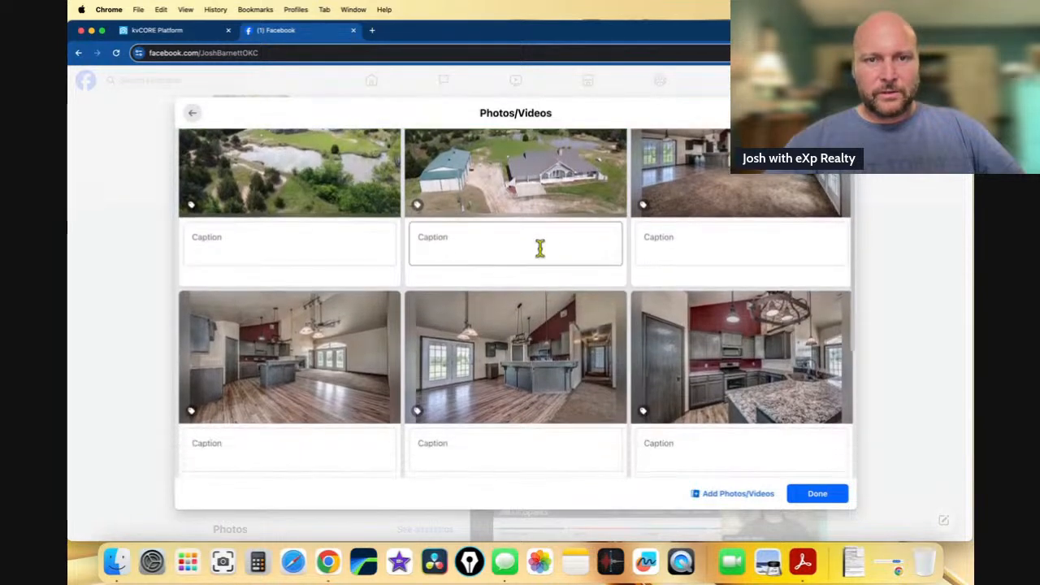
scroll(536, 211, "up", 1)
left_click_drag(522, 151, 320, 162)
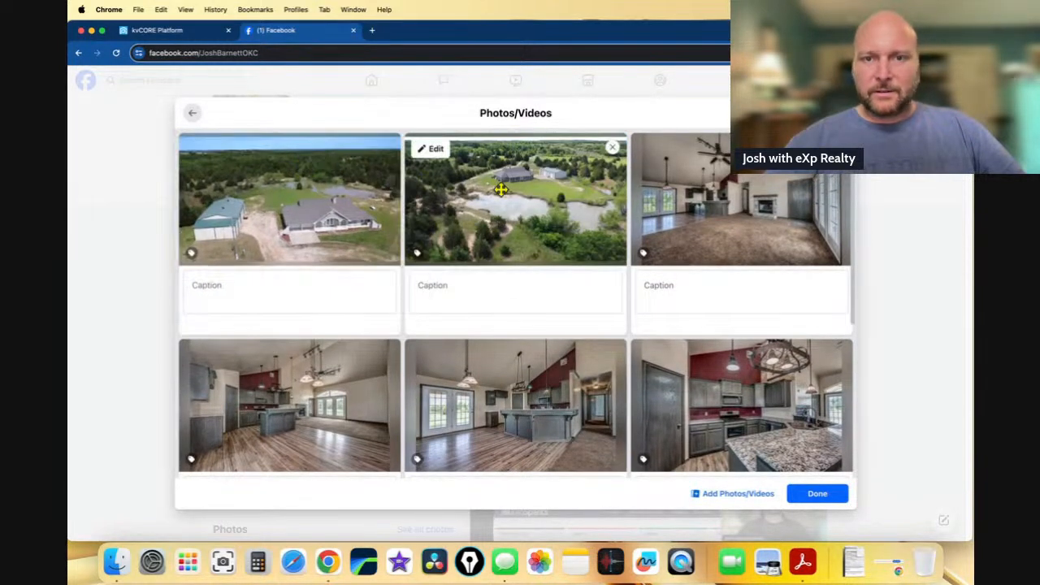
scroll(586, 217, "down", 3)
scroll(585, 216, "down", 3)
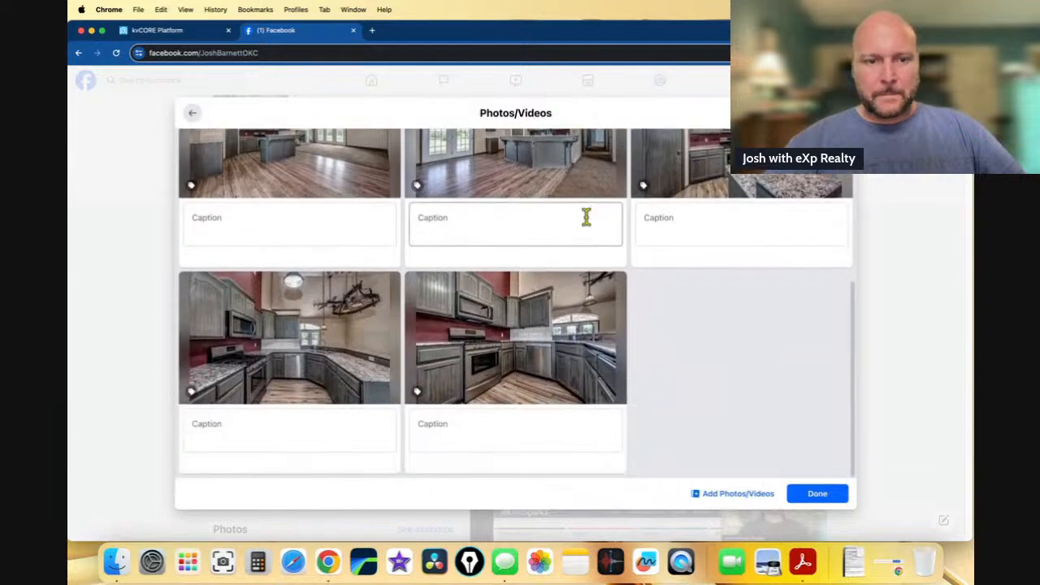
scroll(586, 218, "up", 5)
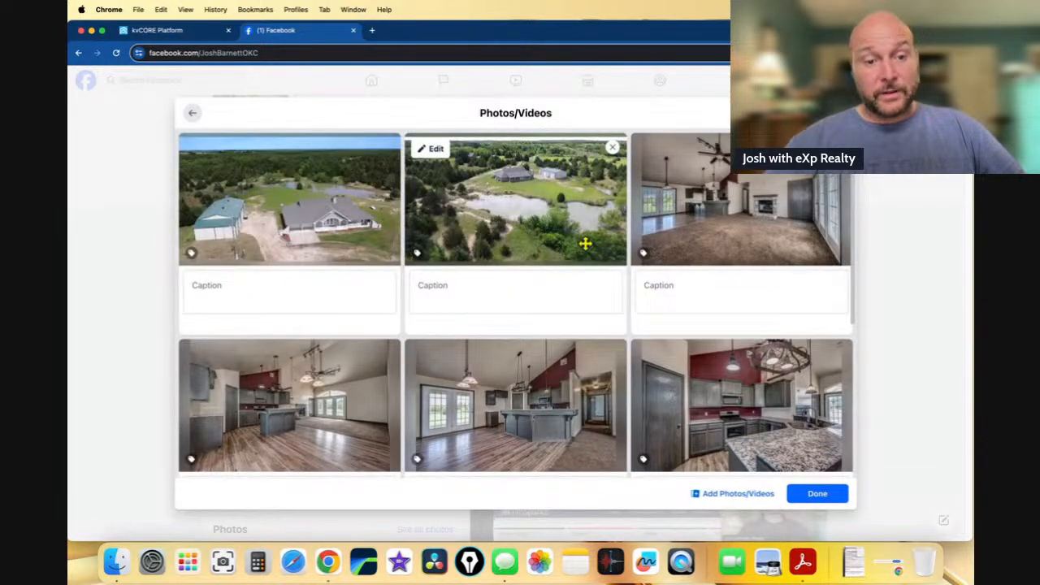
scroll(585, 242, "down", 3)
scroll(584, 242, "up", 3)
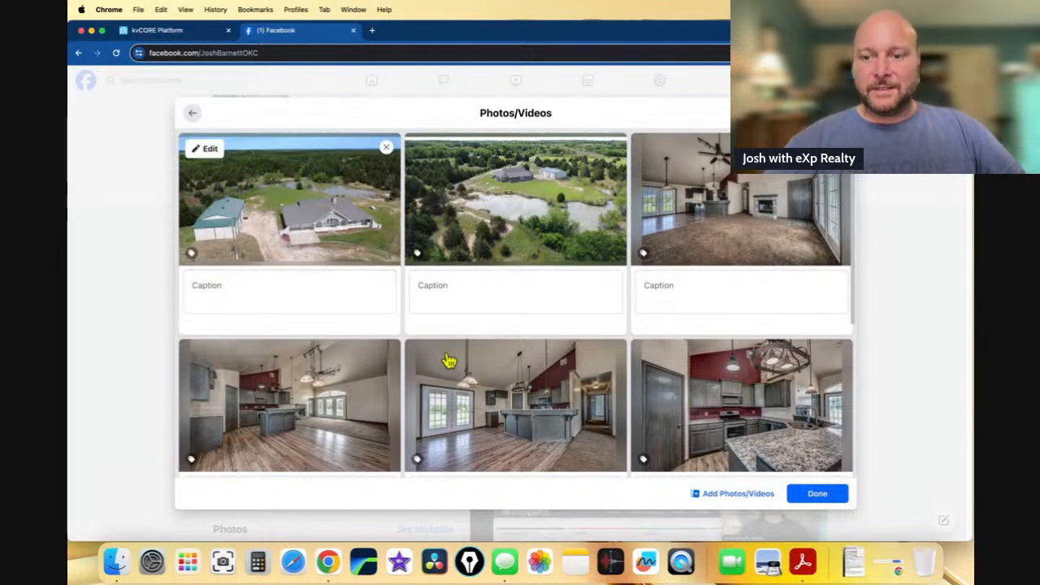
left_click(813, 493)
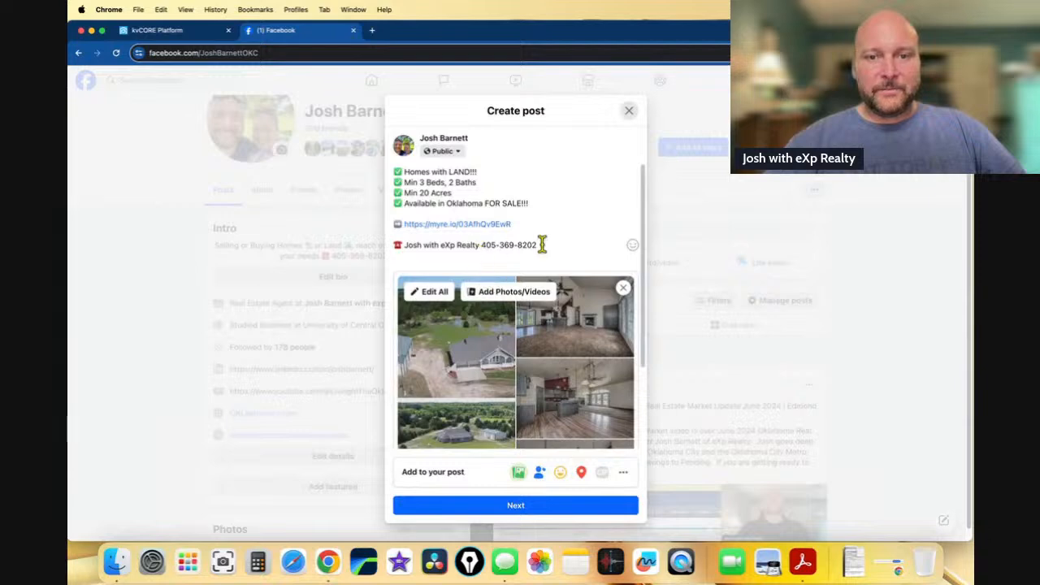
left_click_drag(541, 243, 390, 173)
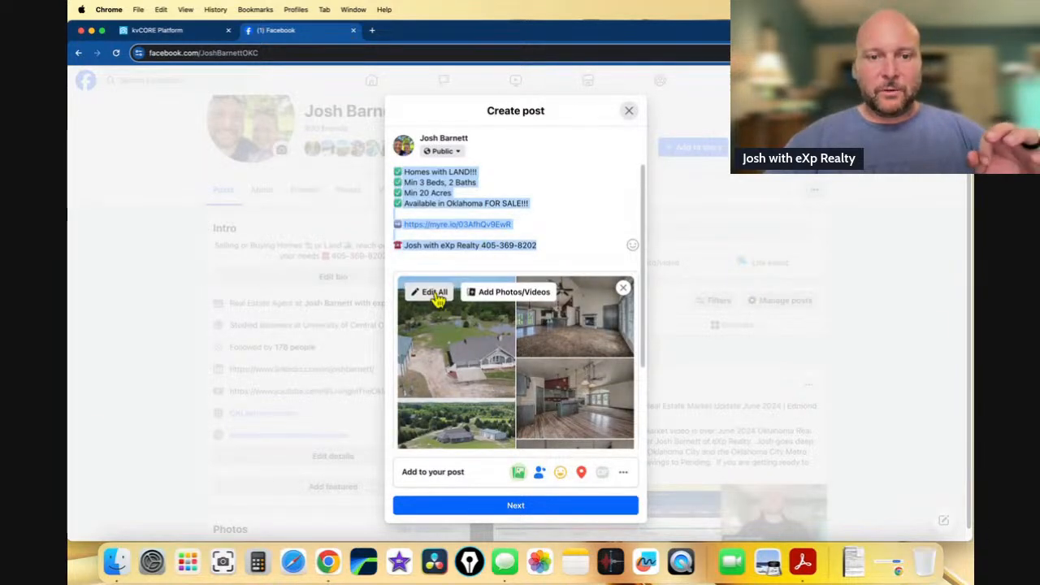
- Paste the post text into the caption of each of the eight photos
left_click(434, 293)
left_click(316, 294)
key("super+v")
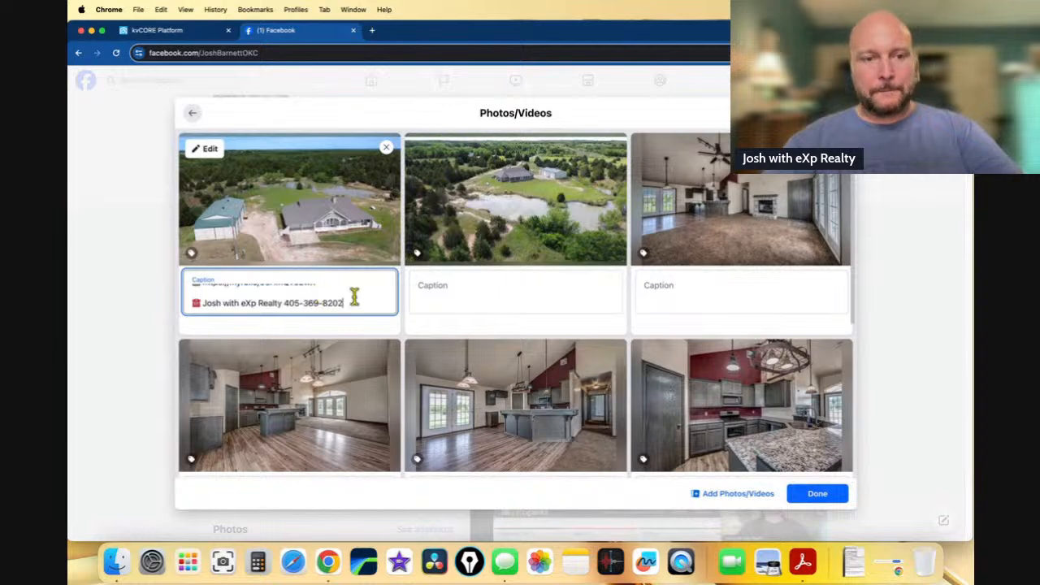
left_click(447, 295)
key("super+v")
left_click(652, 297)
key("super+v")
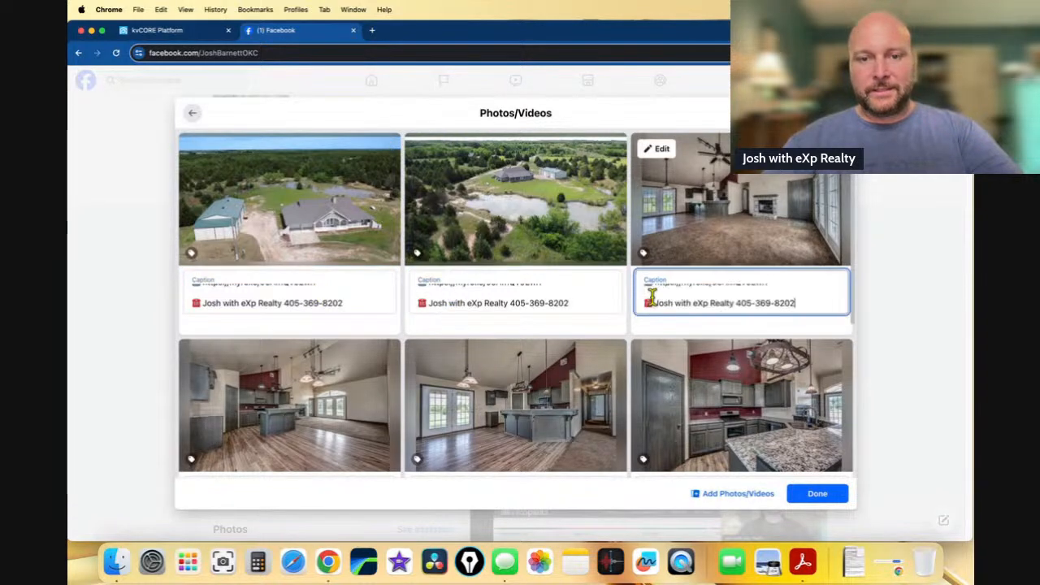
scroll(631, 310, "down", 5)
left_click(351, 321)
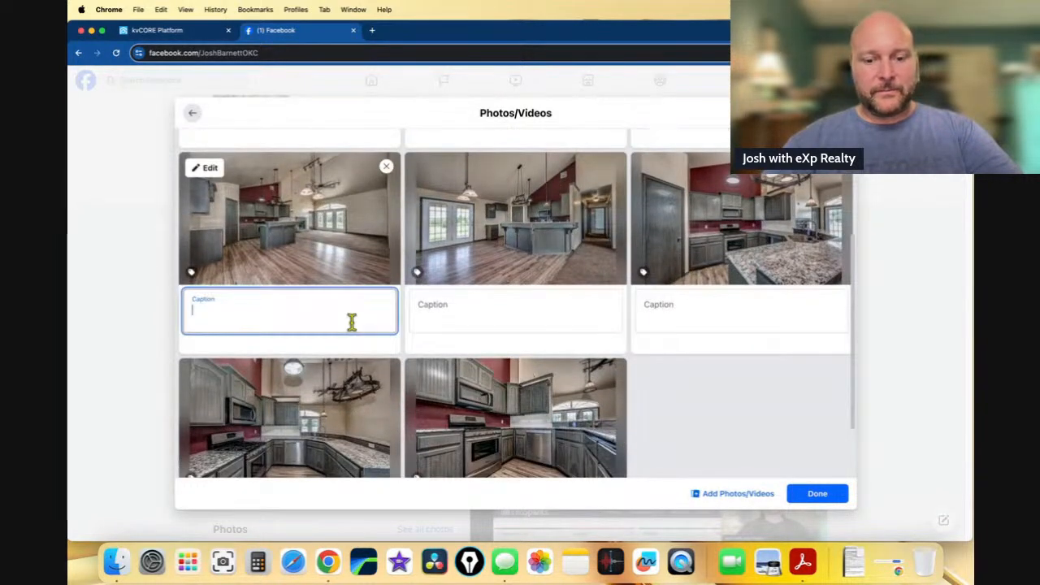
key("super+v")
left_click(447, 322)
key("super+v")
left_click(652, 308)
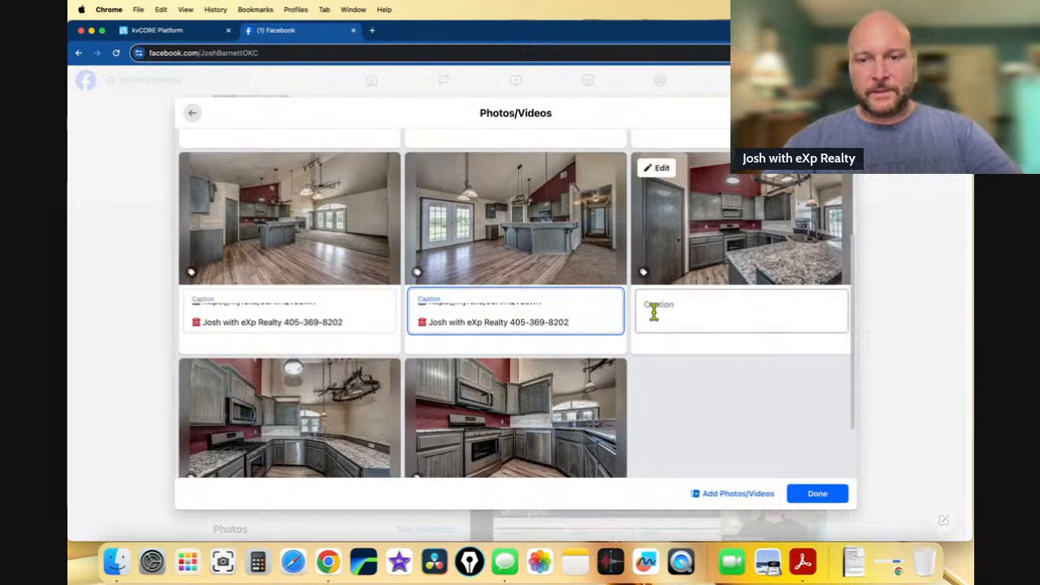
key("super+v")
scroll(647, 308, "down", 3)
left_click(320, 431)
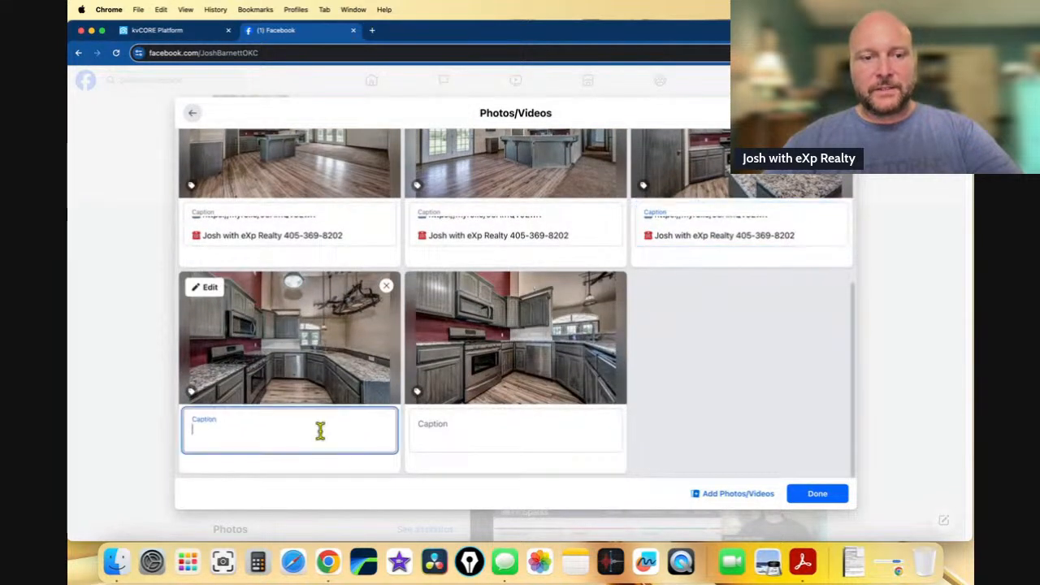
key("super+v")
left_click(443, 432)
key("super+v")
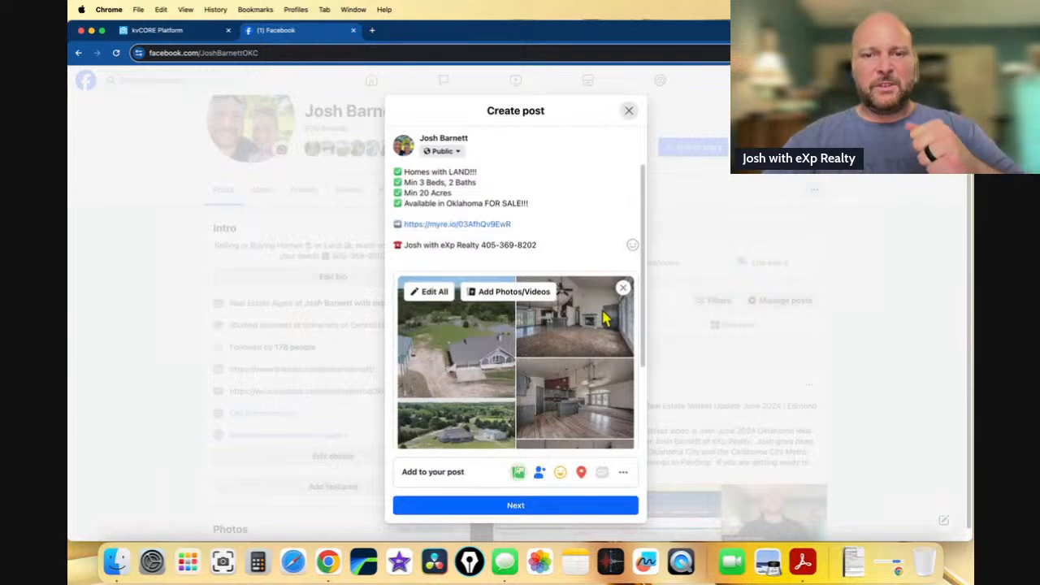
- Publish the post to the profile plus the exp Realty, Living in Seminole and Living in Stillwater pages
scroll(592, 325, "down", 3)
scroll(592, 325, "up", 3)
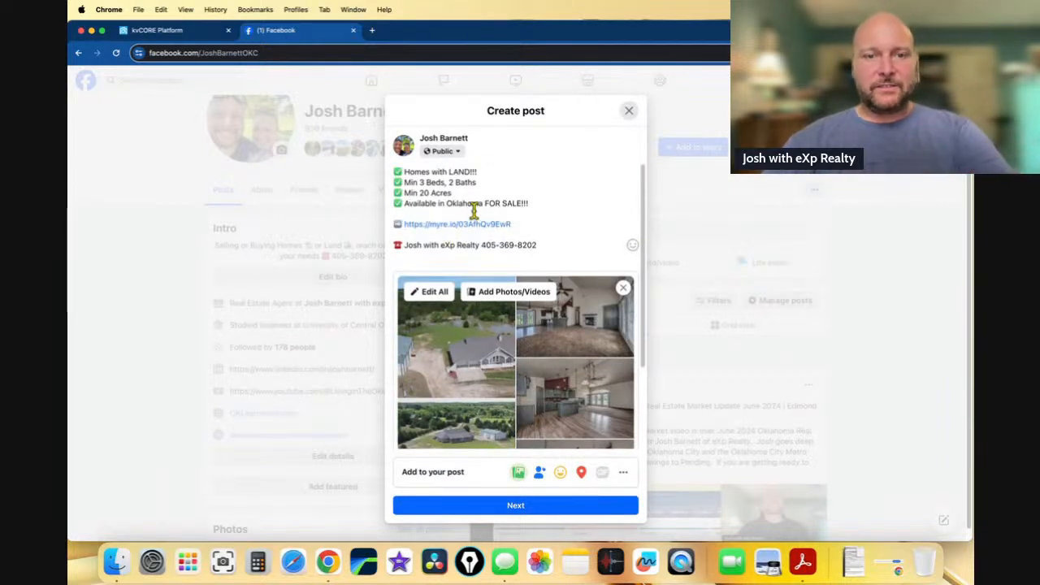
scroll(520, 346, "down", 4)
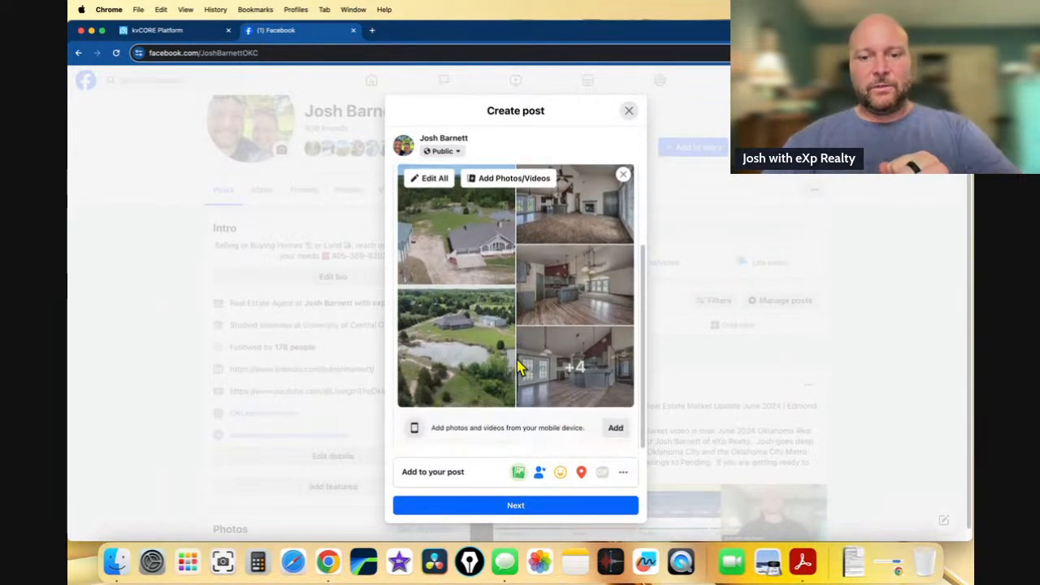
left_click(546, 510)
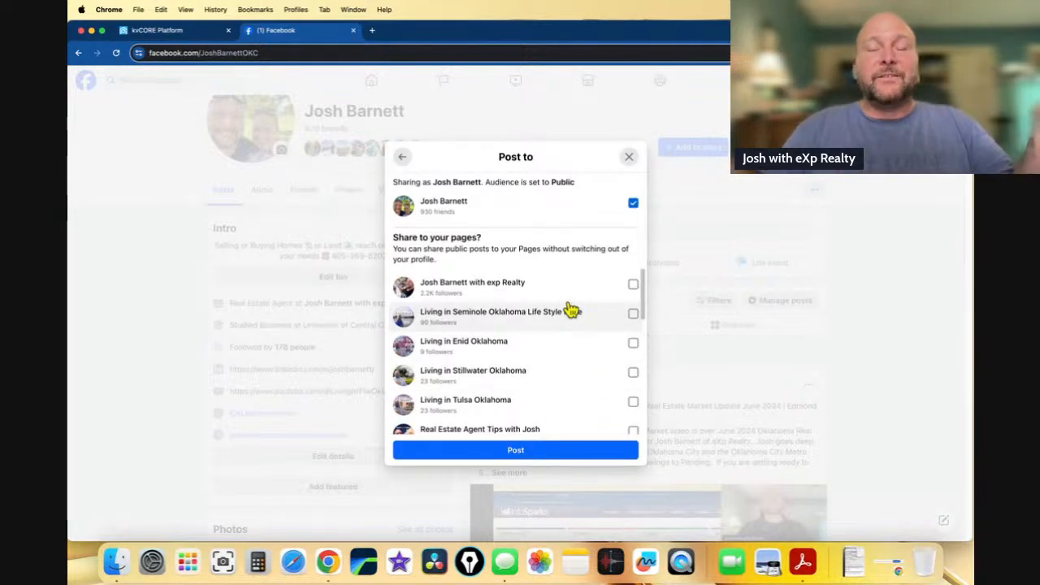
left_click(633, 287)
left_click(633, 319)
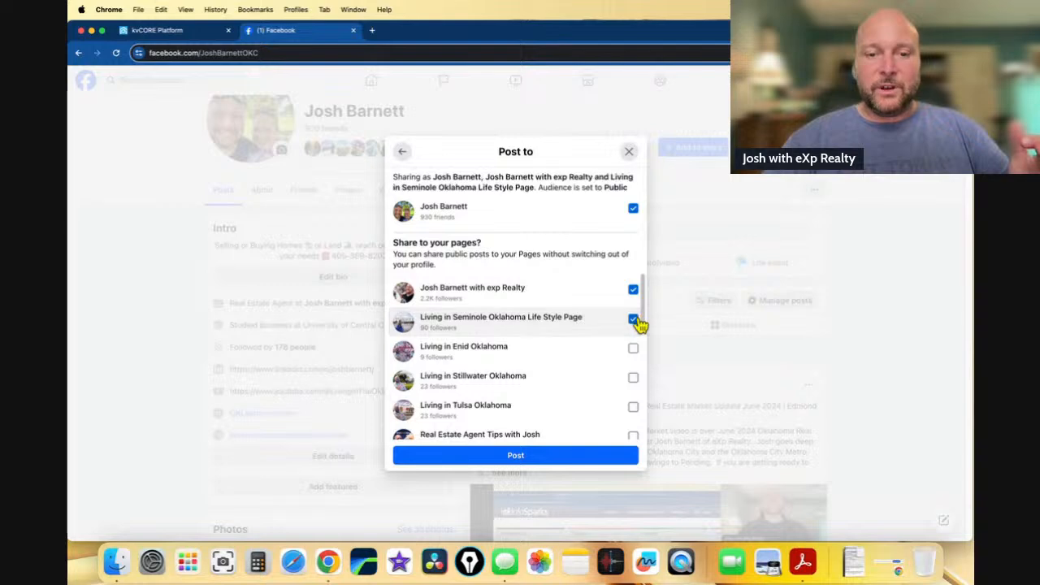
scroll(599, 370, "down", 2)
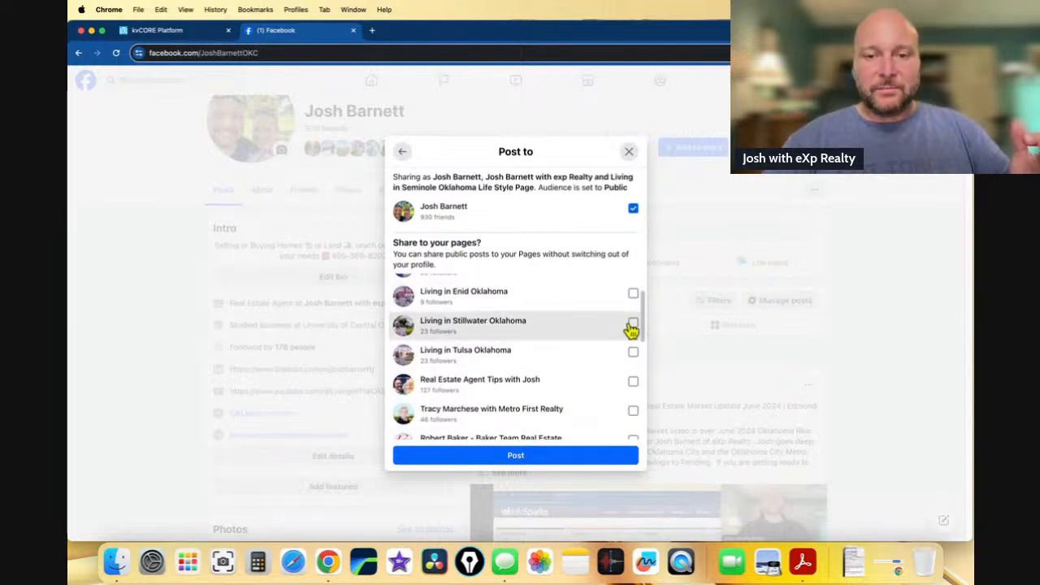
left_click(632, 324)
scroll(603, 339, "up", 2)
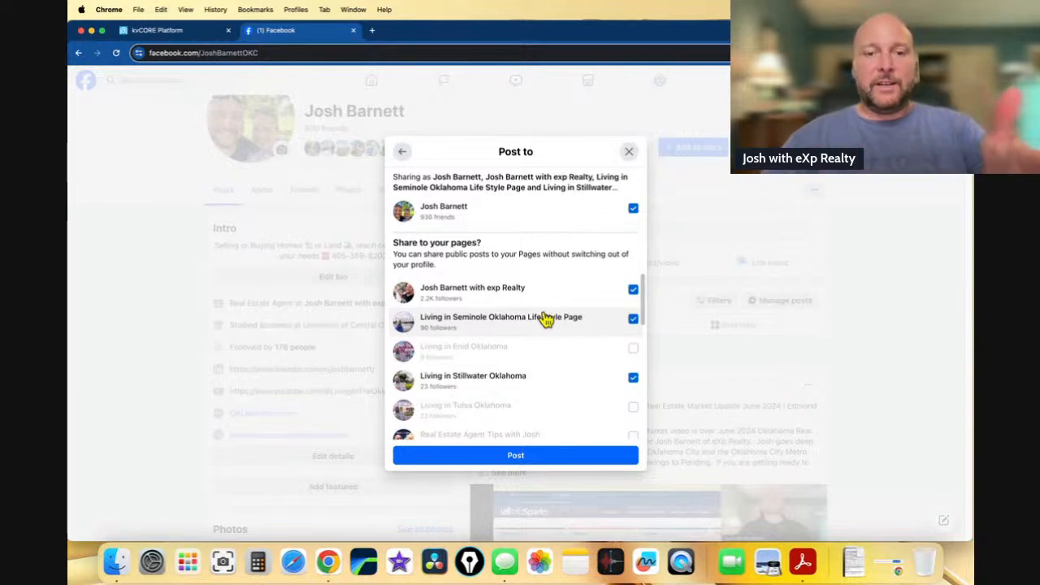
scroll(552, 316, "down", 1)
scroll(553, 325, "down", 2)
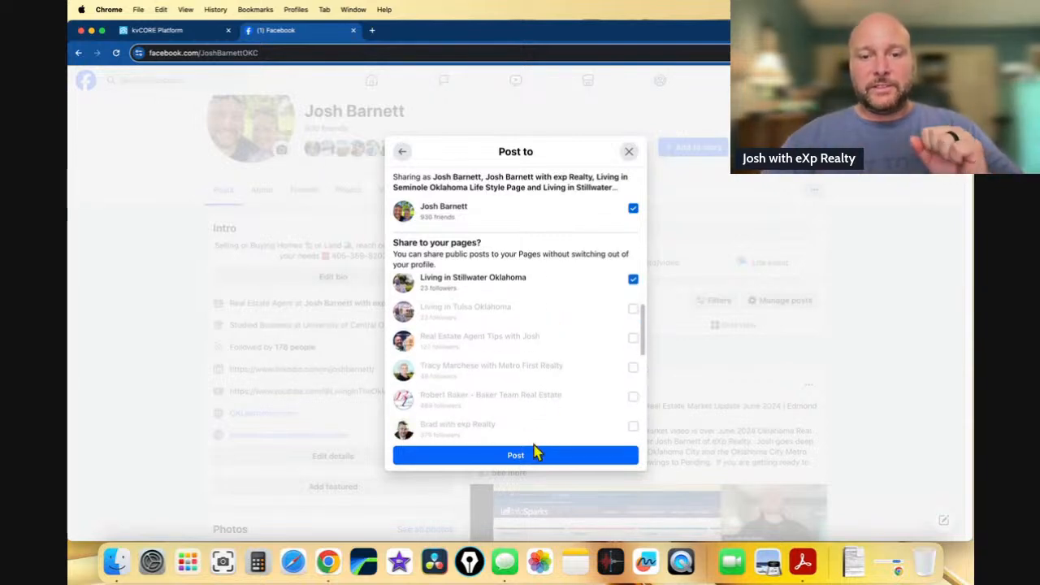
left_click(536, 458)
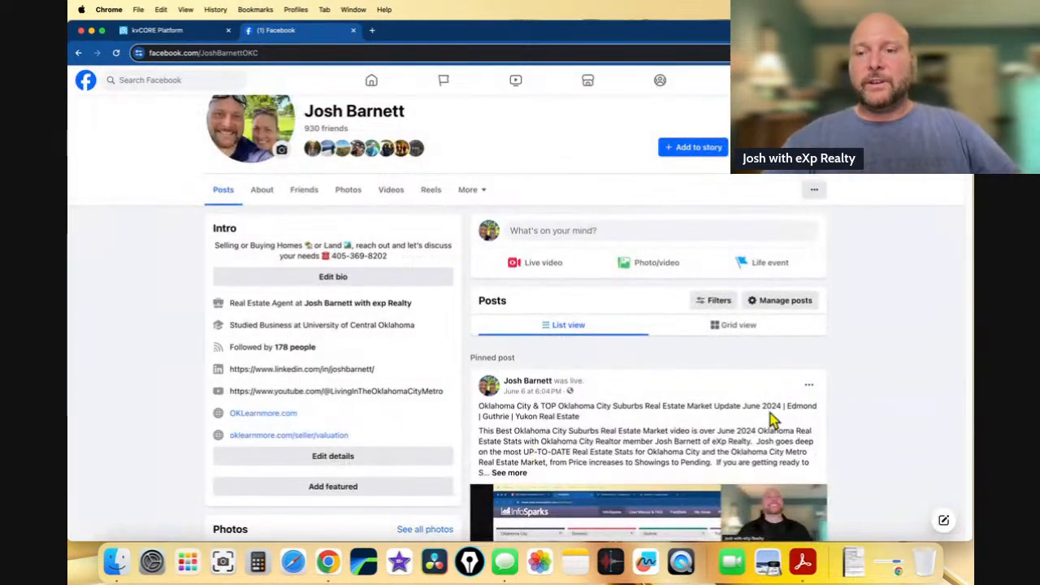
- Scroll the Facebook profile to check the page after posting finishes
scroll(773, 417, "down", 4)
scroll(772, 417, "up", 7)
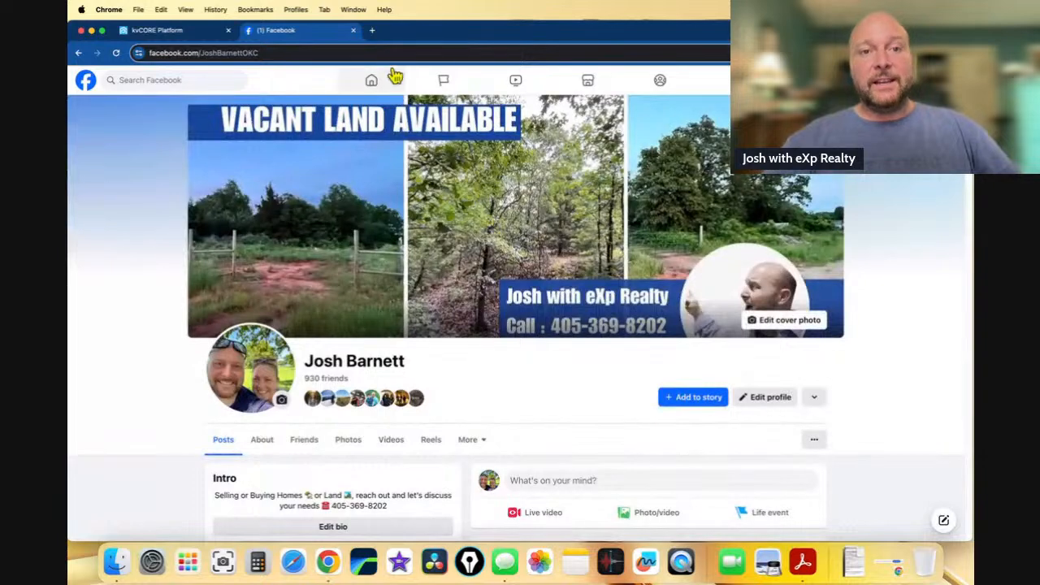
- Open X in a new tab and paste the listing post into a new post
left_click(372, 30)
type("twit")
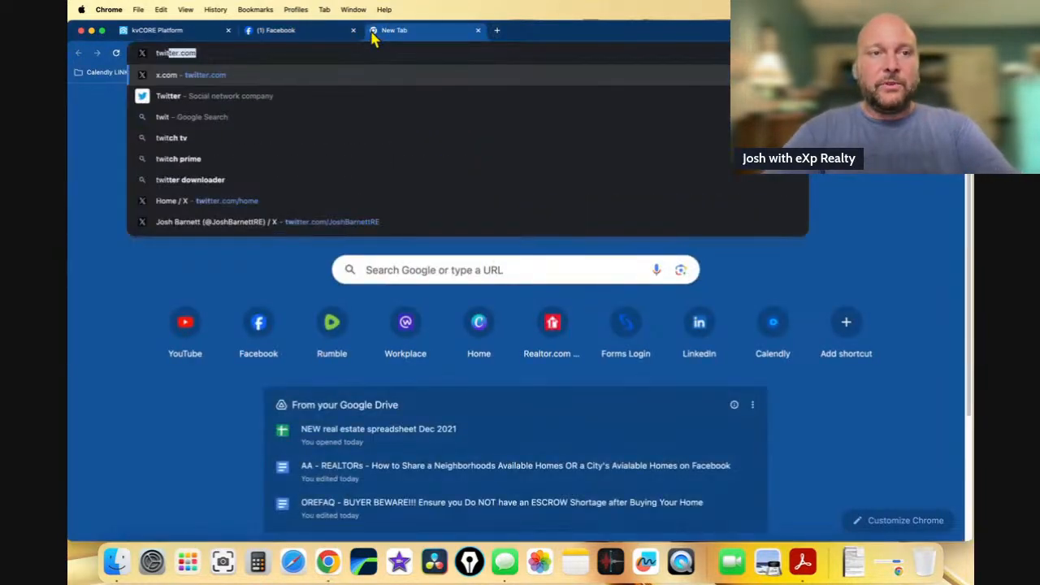
key("Return")
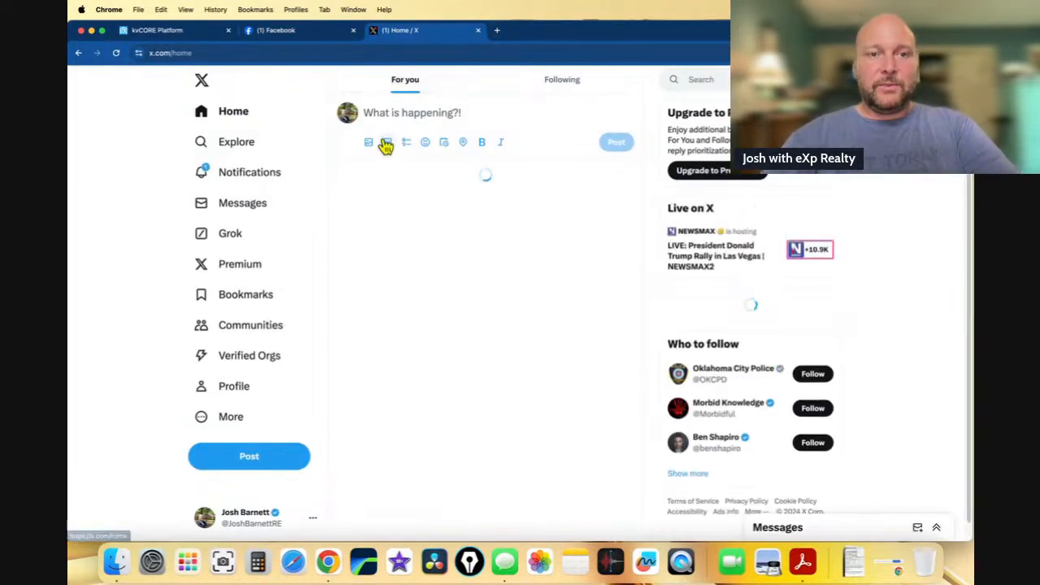
left_click(382, 111)
key("cmd+v")
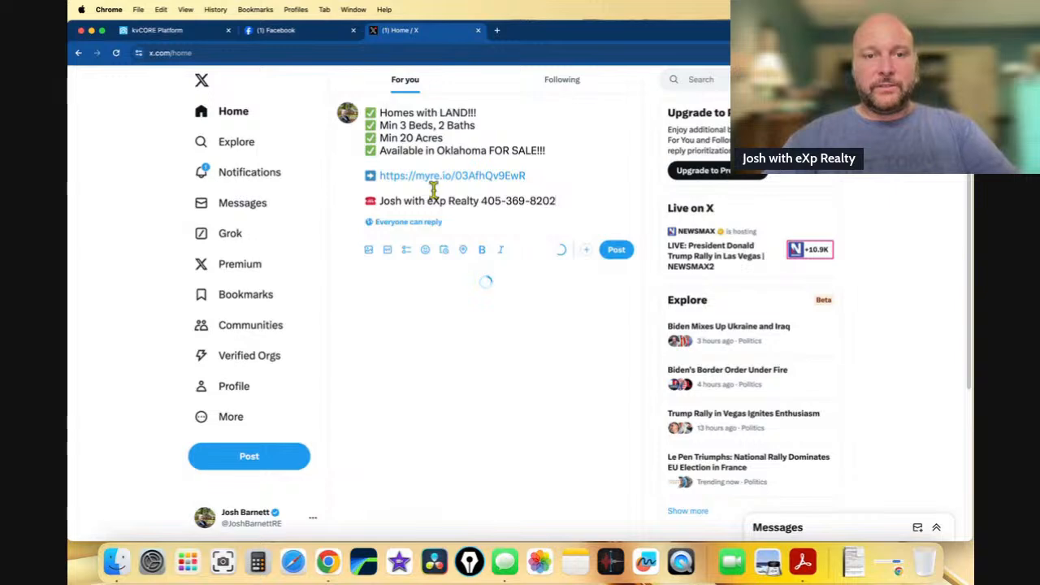
- Attach photos 43, 44, 1 and 5.jpg and publish the listing post on X
left_click(372, 252)
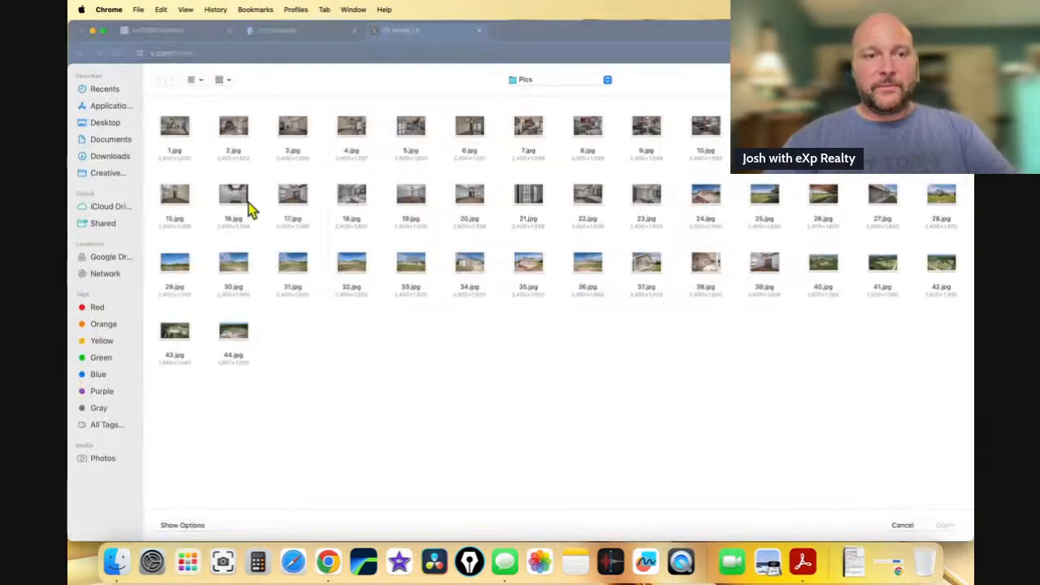
left_click(169, 340)
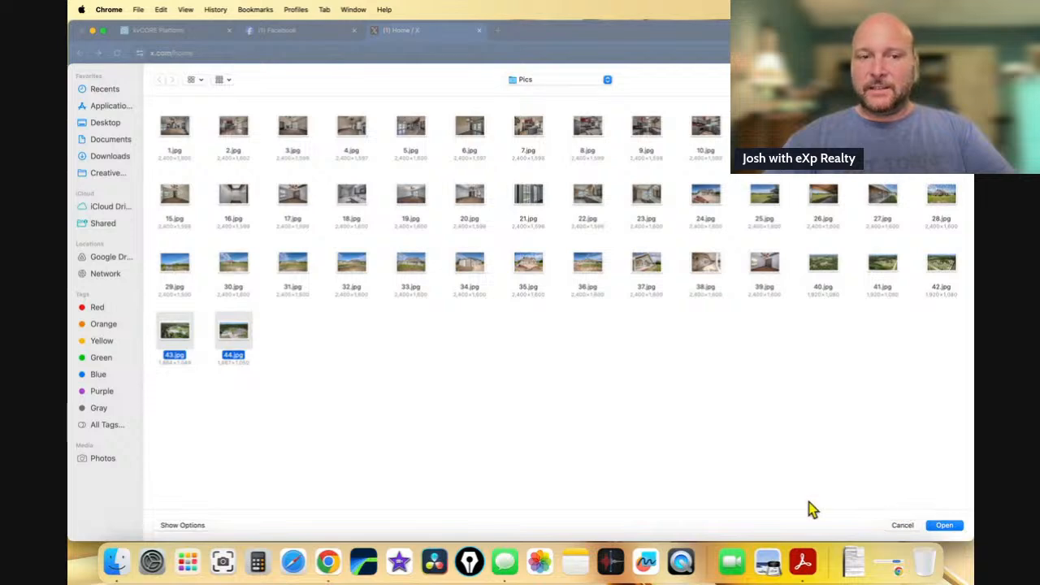
left_click(175, 130, "super")
left_click(413, 143, "super")
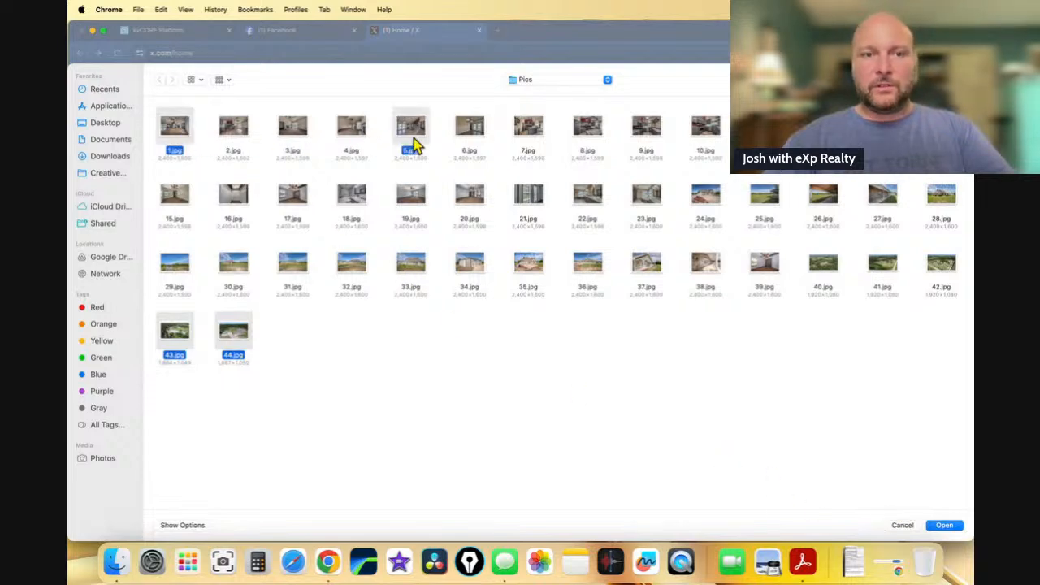
left_click(944, 525)
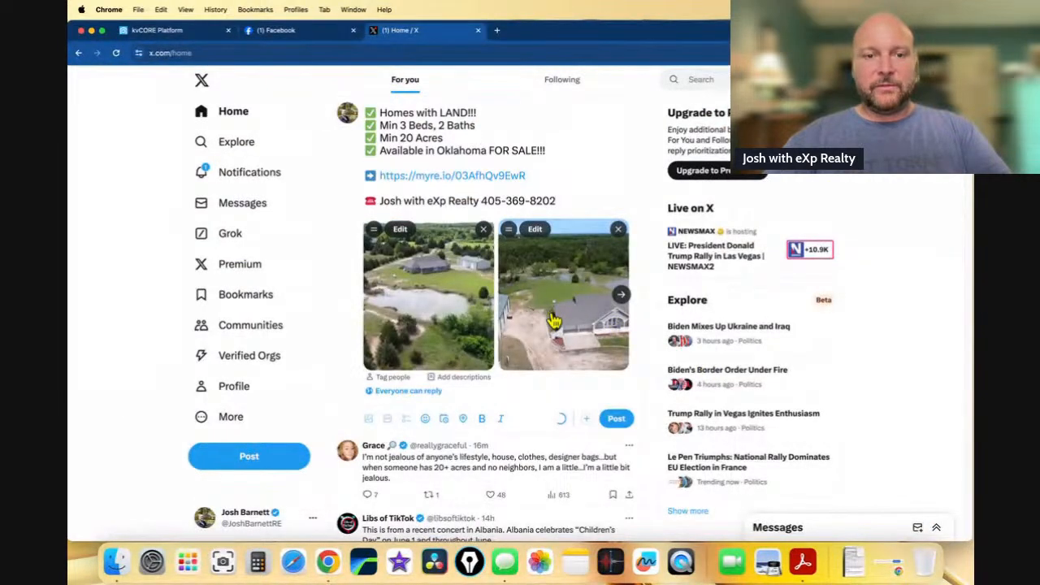
left_click(617, 419)
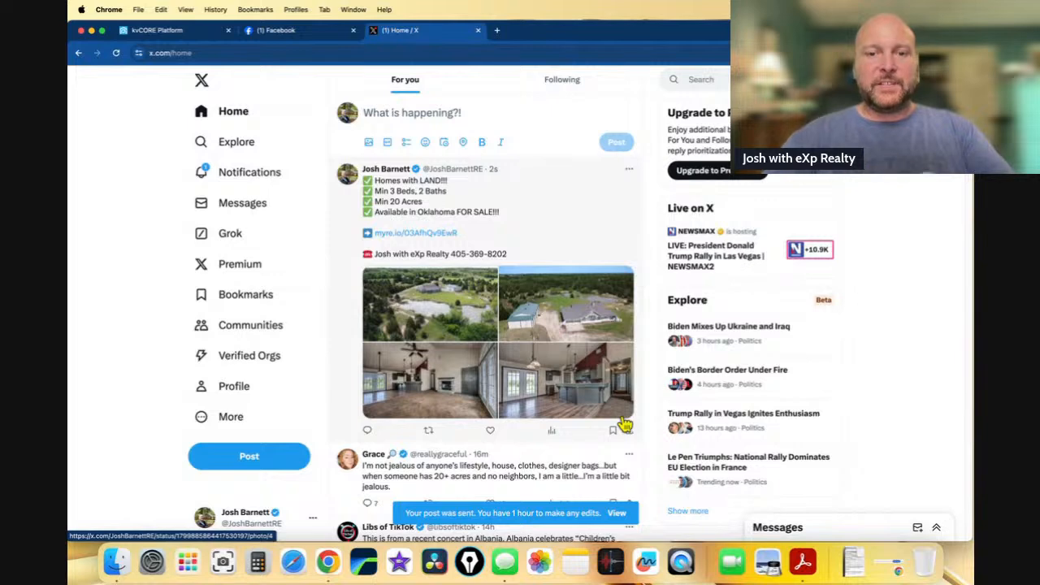
left_click(497, 30)
- On truthsocial.com, start a new post containing the pasted listing text
type("trut")
key("Return")
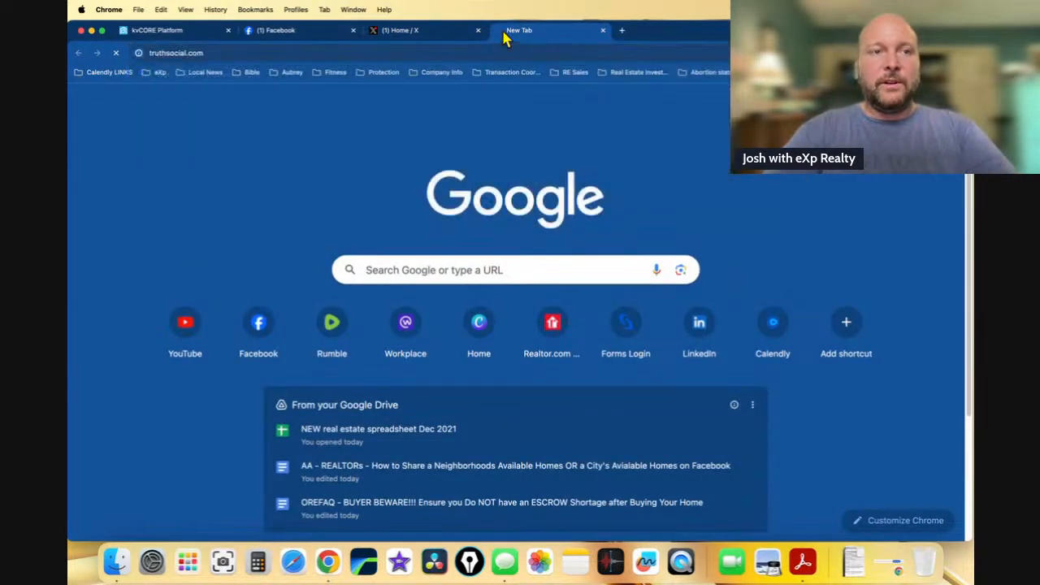
left_click(527, 165)
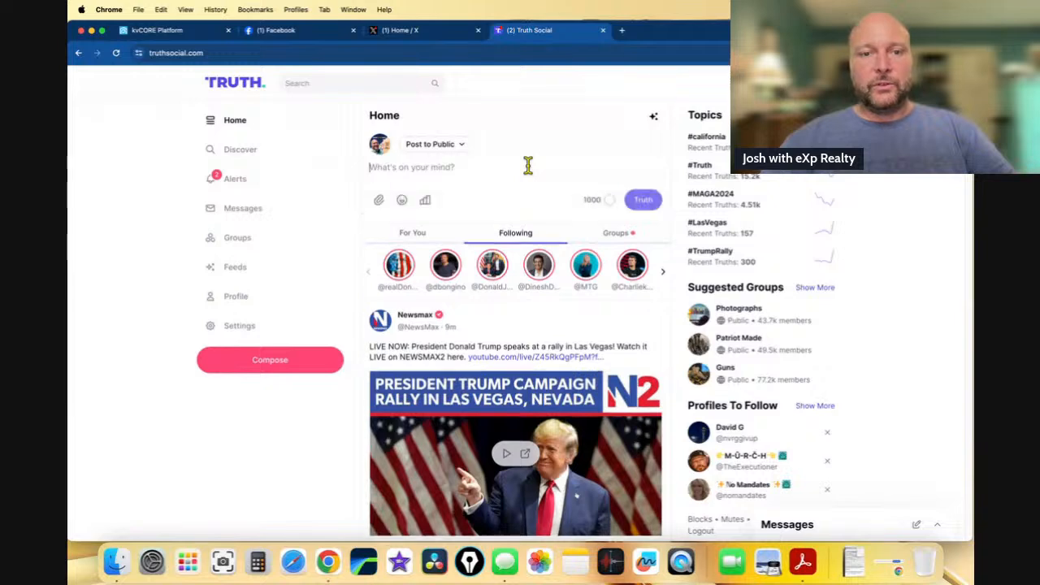
key("super+v")
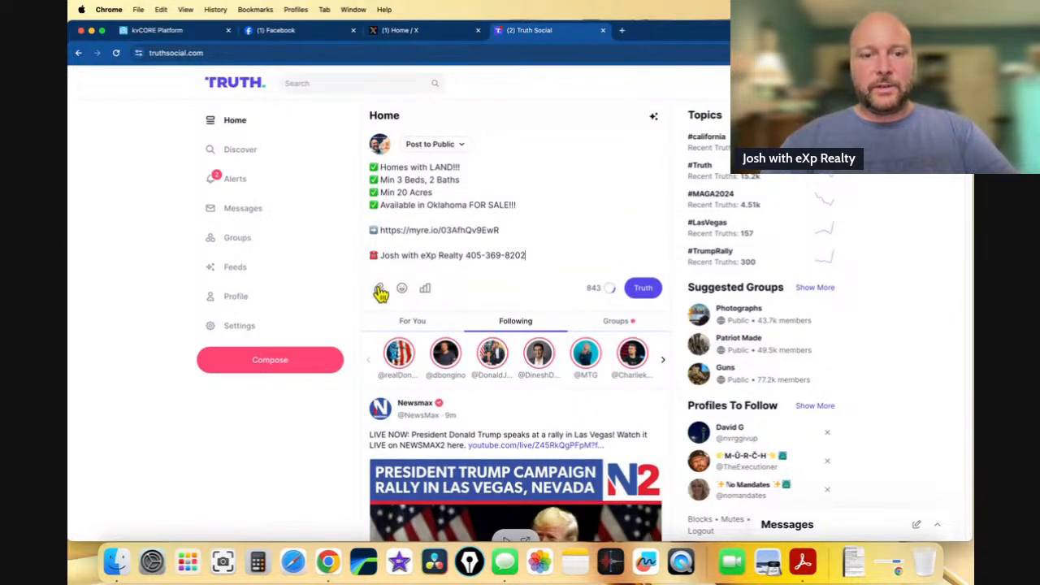
- Attach photos 1.jpg and 2.jpg to the Truth Social post and publish it
left_click(379, 290)
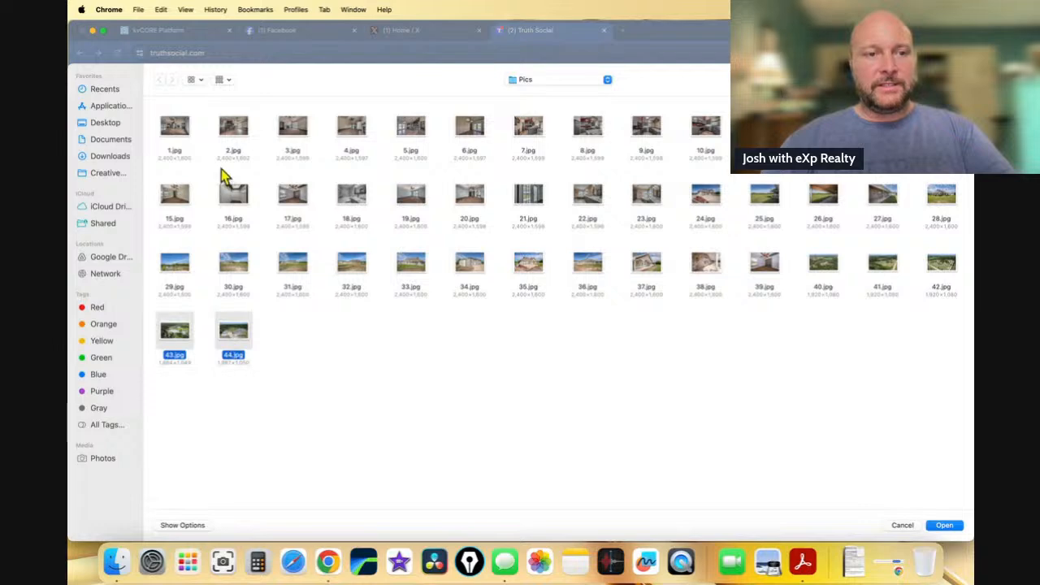
left_click(174, 128, "super")
left_click(244, 136, "super")
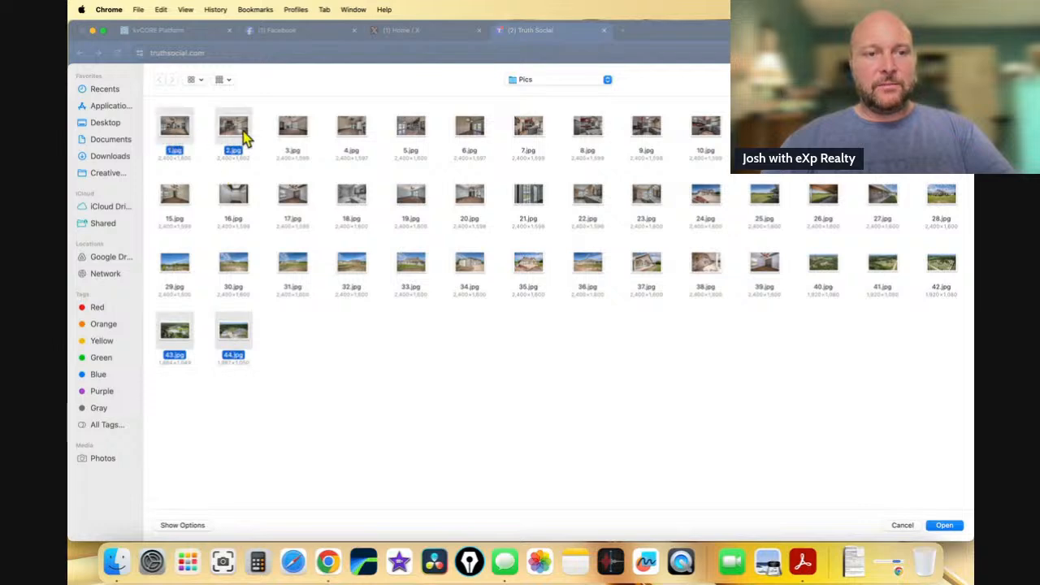
left_click(940, 526)
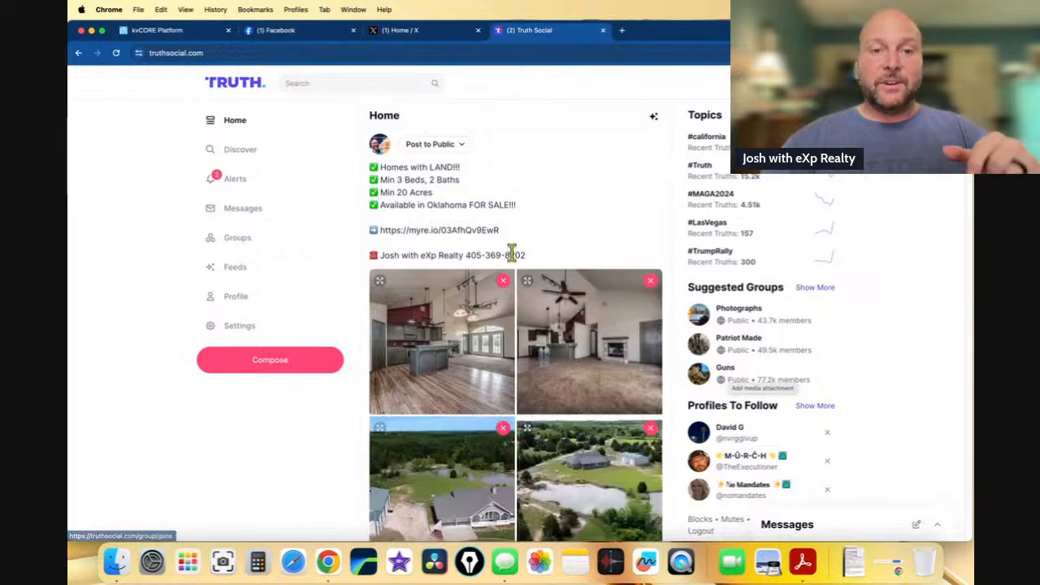
scroll(531, 237, "down", 5)
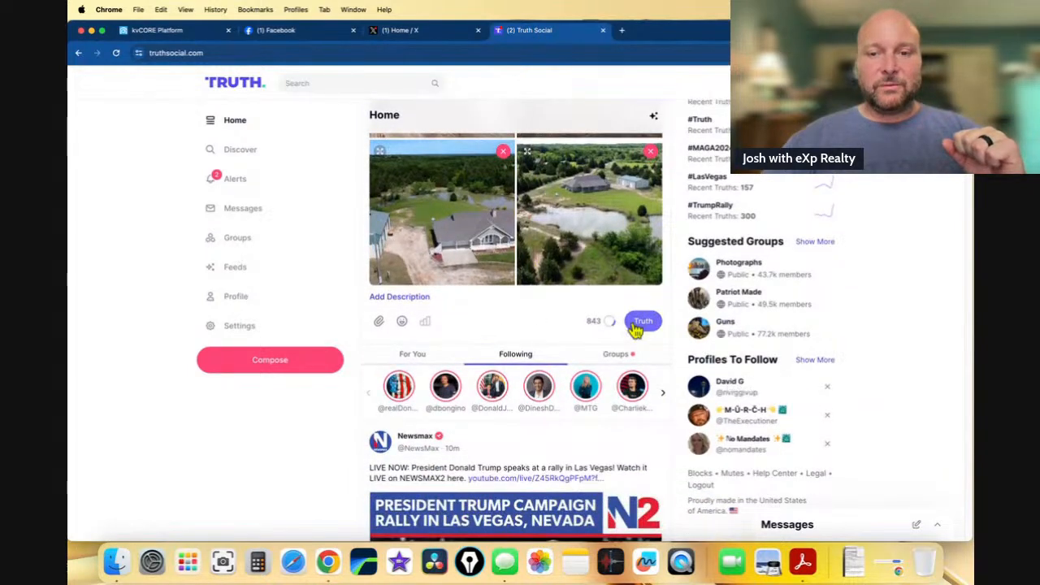
left_click(643, 322)
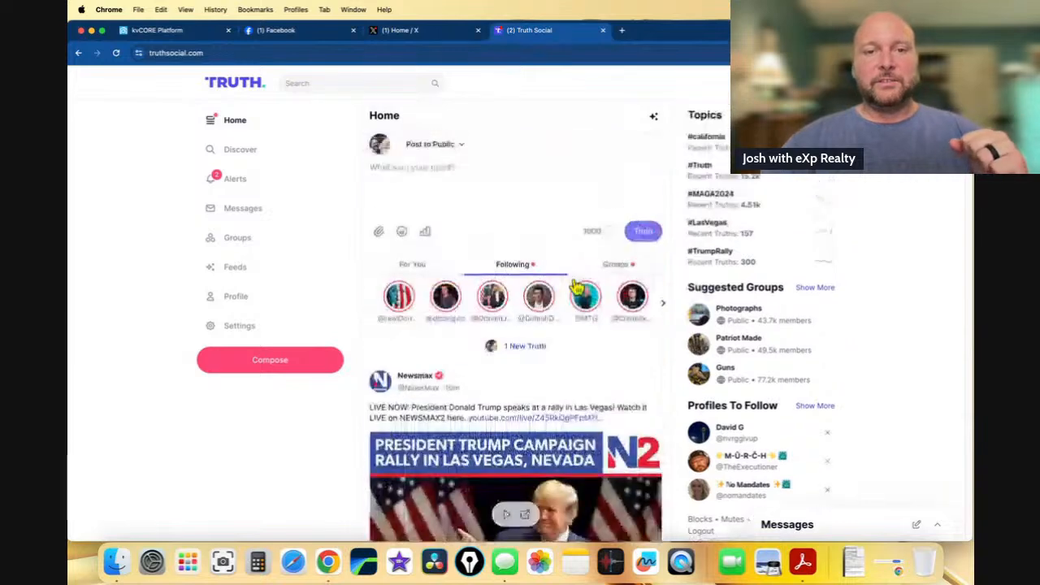
- Check the new listing post on the Truth Social profile page
scroll(580, 292, "up", 4)
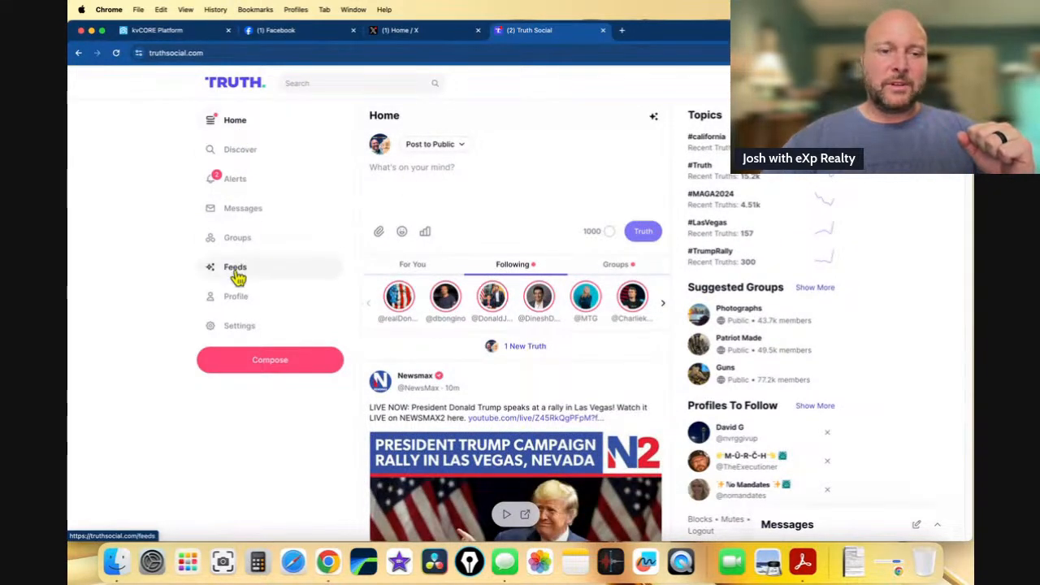
left_click(236, 297)
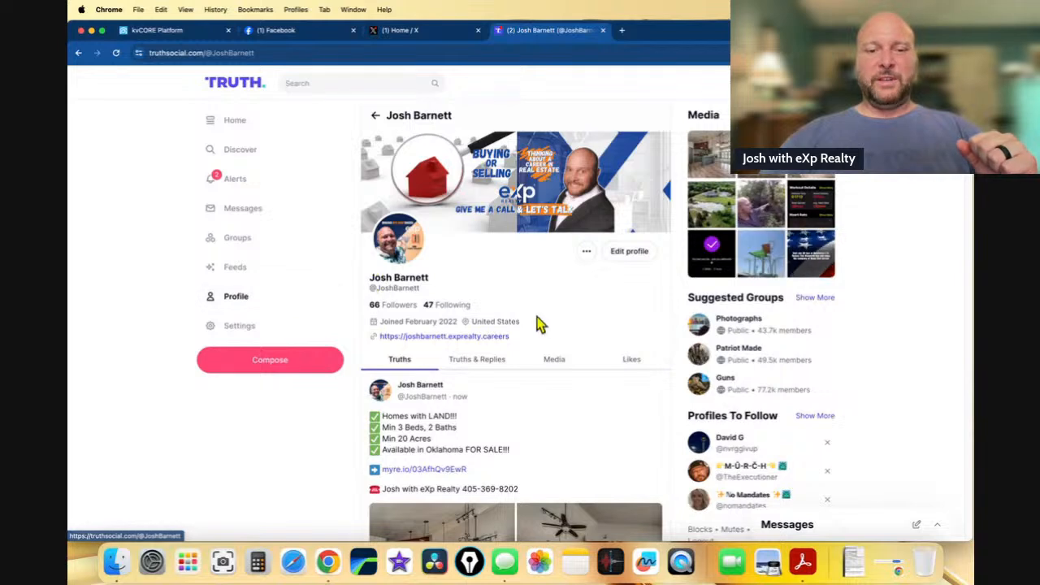
scroll(539, 317, "down", 8)
scroll(538, 317, "up", 6)
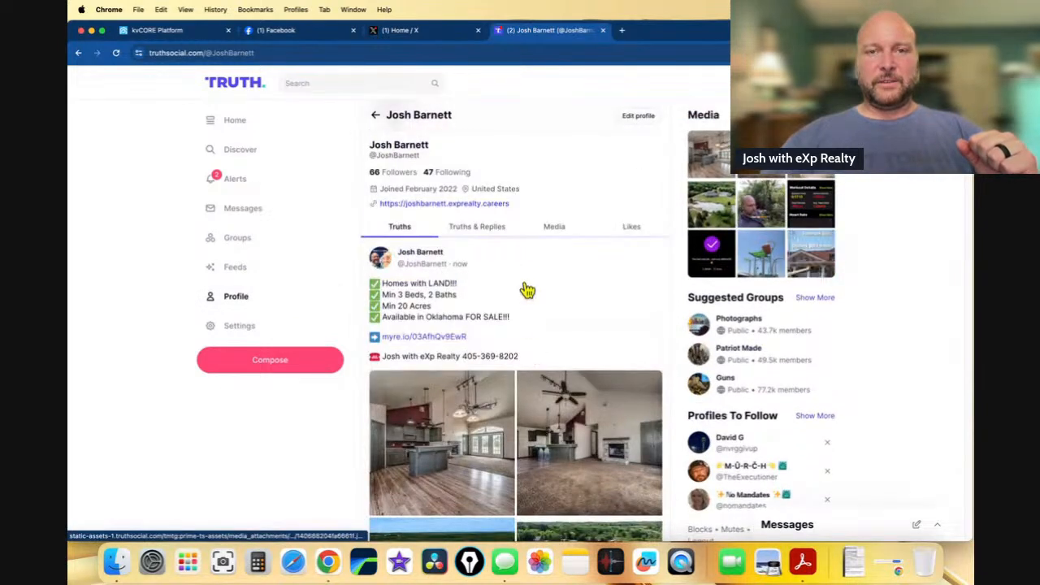
left_click(622, 34)
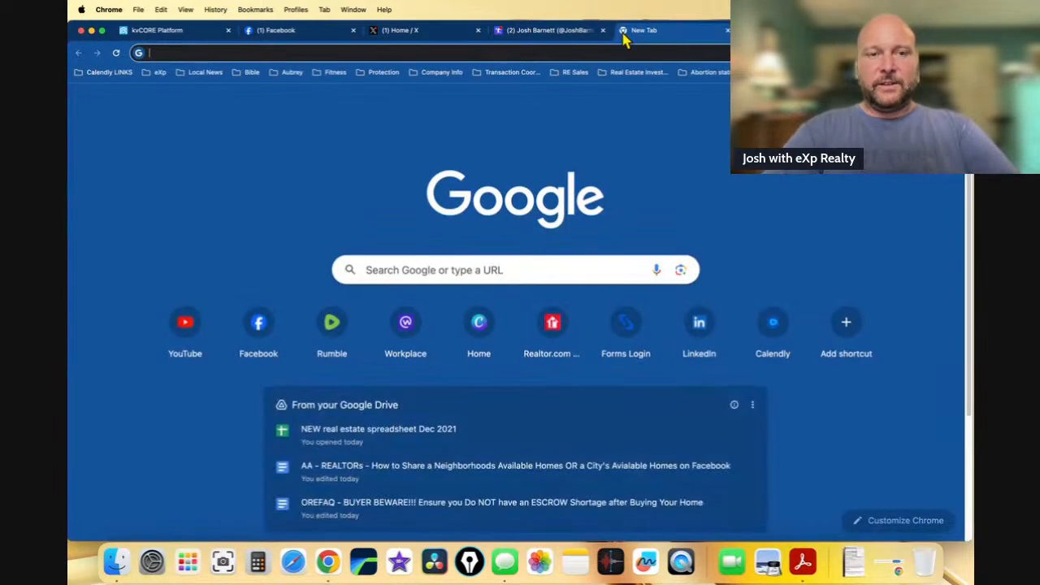
- On LinkedIn, start a new post and paste the listing checklist, link and contact line
type("linked")
key("Return")
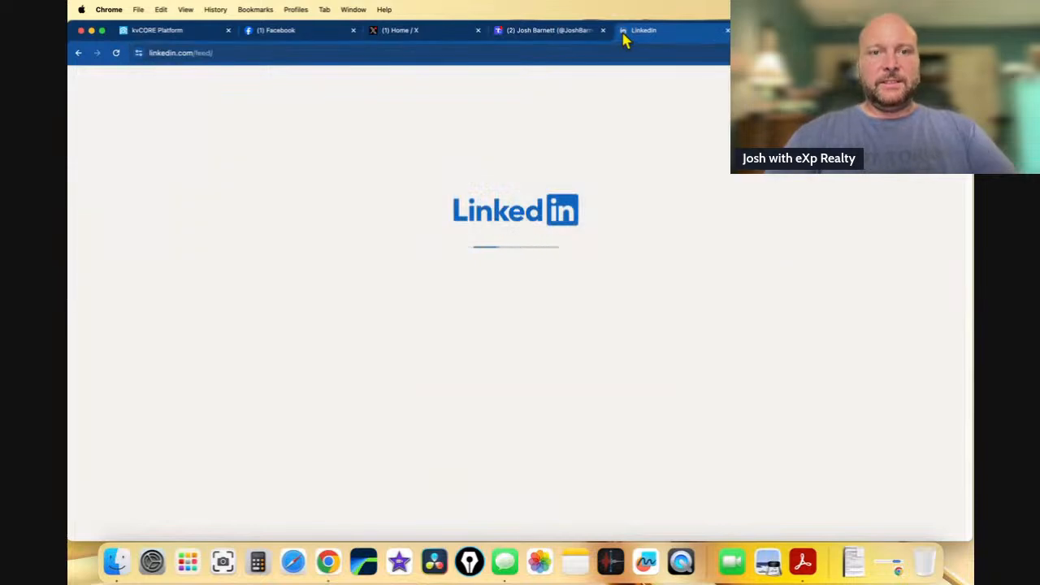
left_click(529, 139)
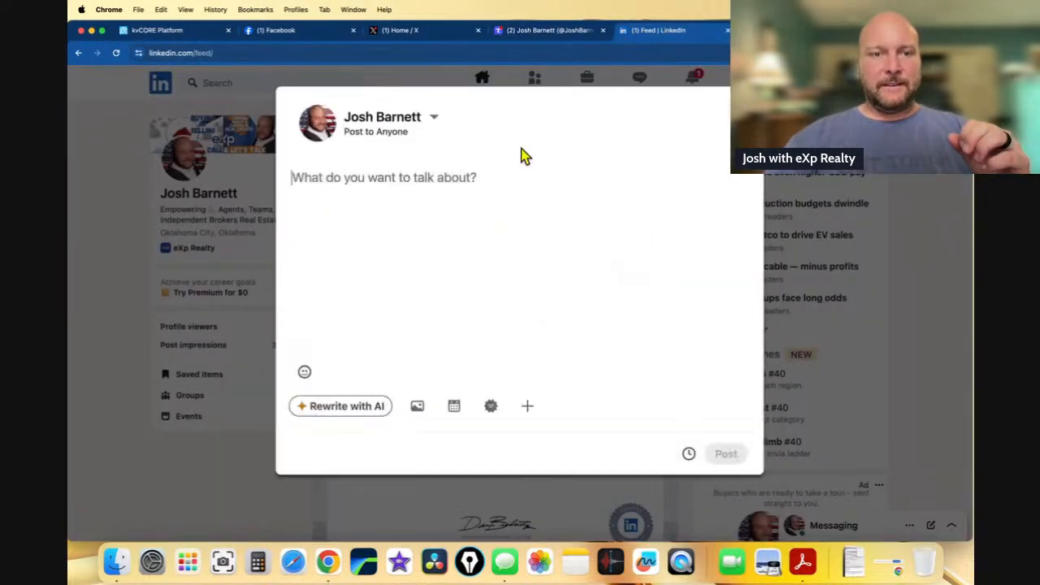
key("cmd+v")
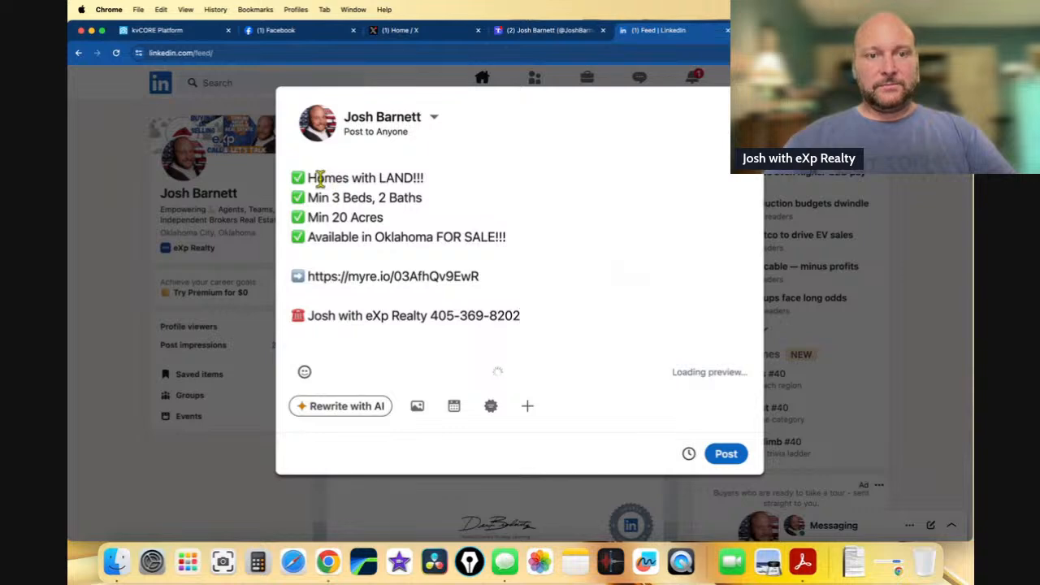
- Add a ⬅️ emoji after 'Homes with LAND!!!' and remove the link preview
left_click(453, 182)
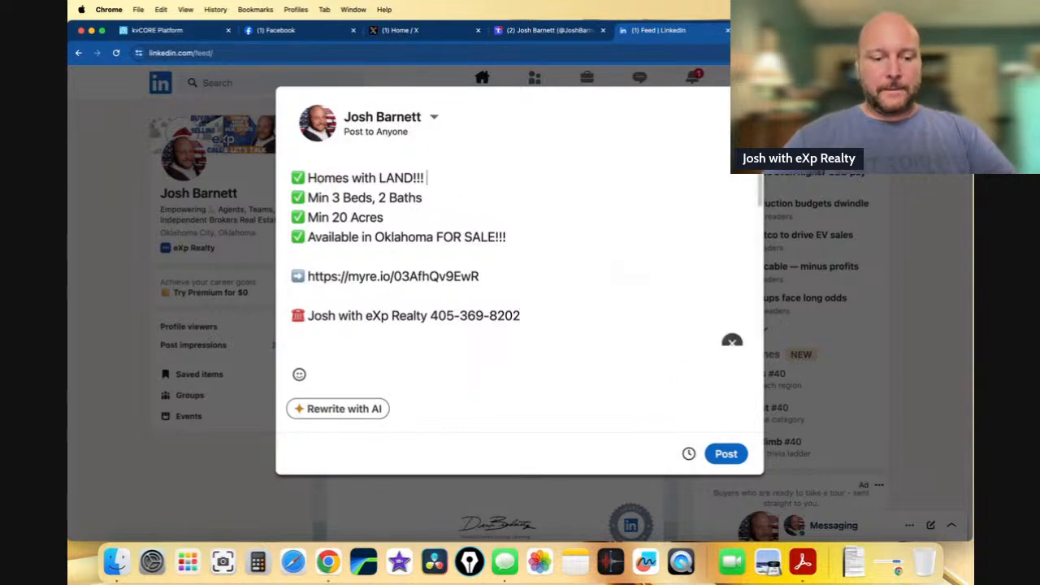
key("ctrl+super+space")
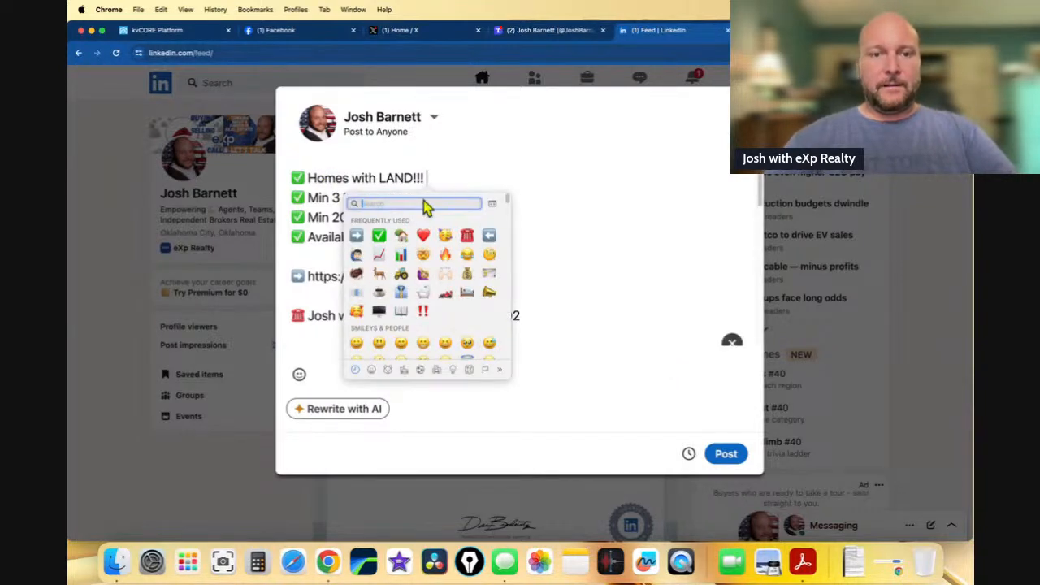
left_click(489, 236)
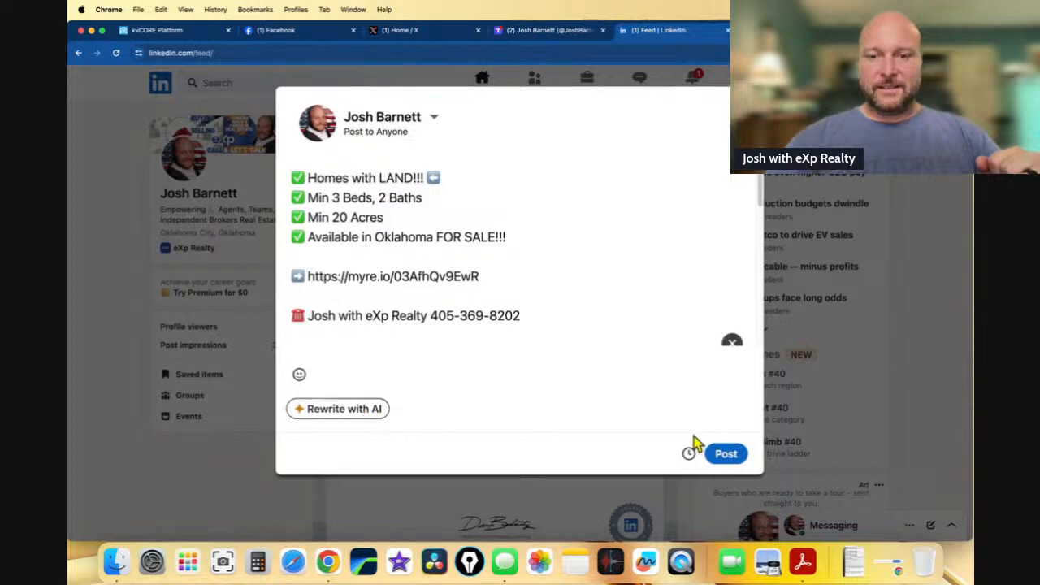
left_click(732, 341)
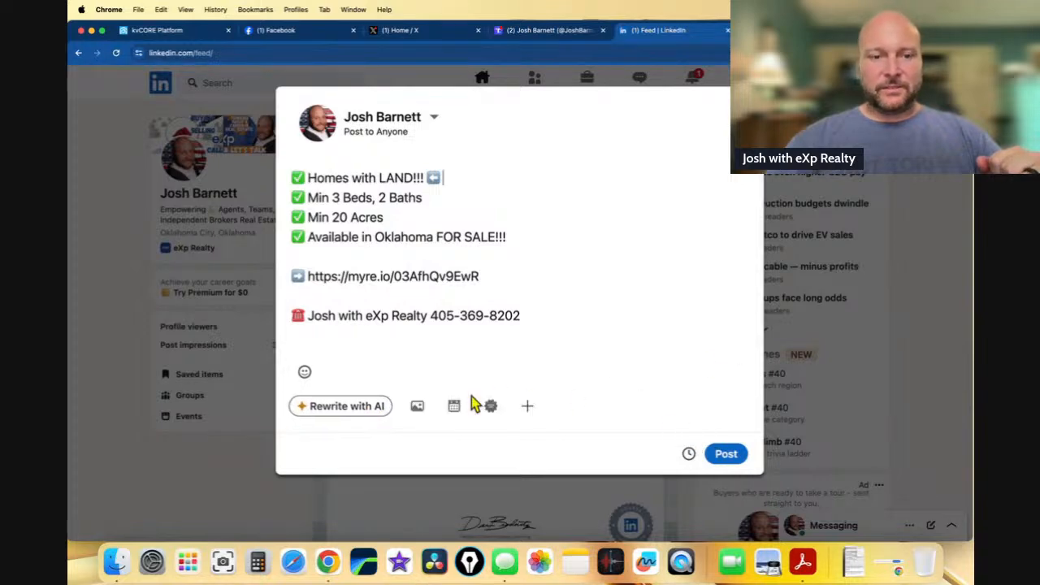
left_click(417, 407)
- Attach the four property photos 1.jpg, 5.jpg, 43.jpg and 44.jpg to the LinkedIn post
left_click(174, 335)
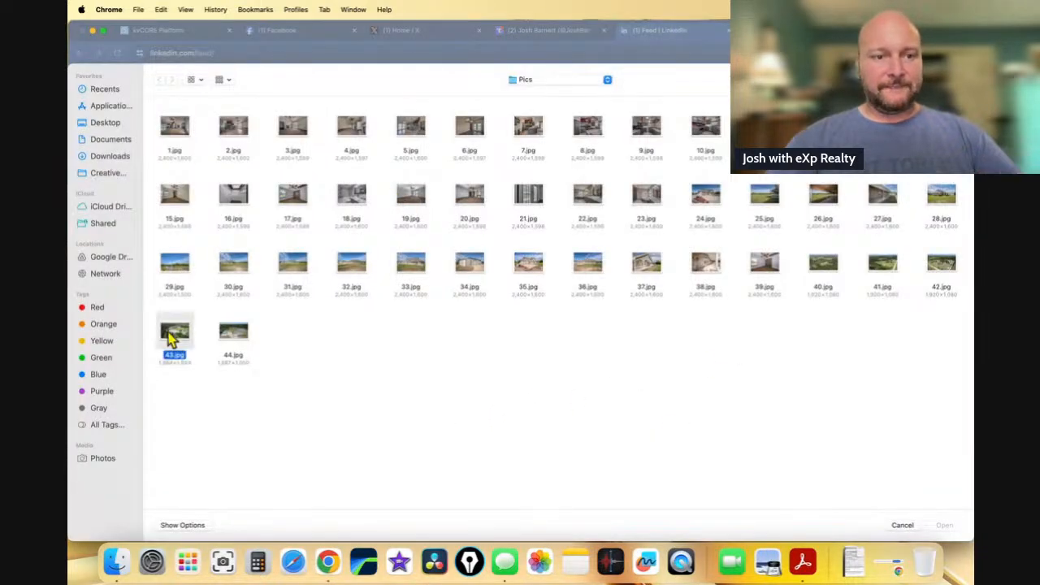
left_click(174, 147, "super")
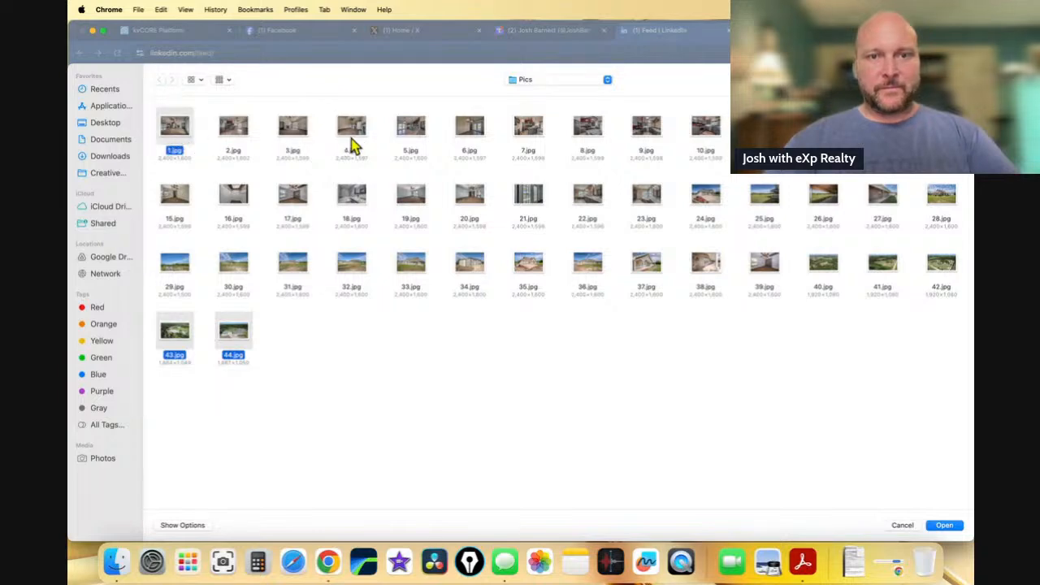
left_click(411, 138, "super")
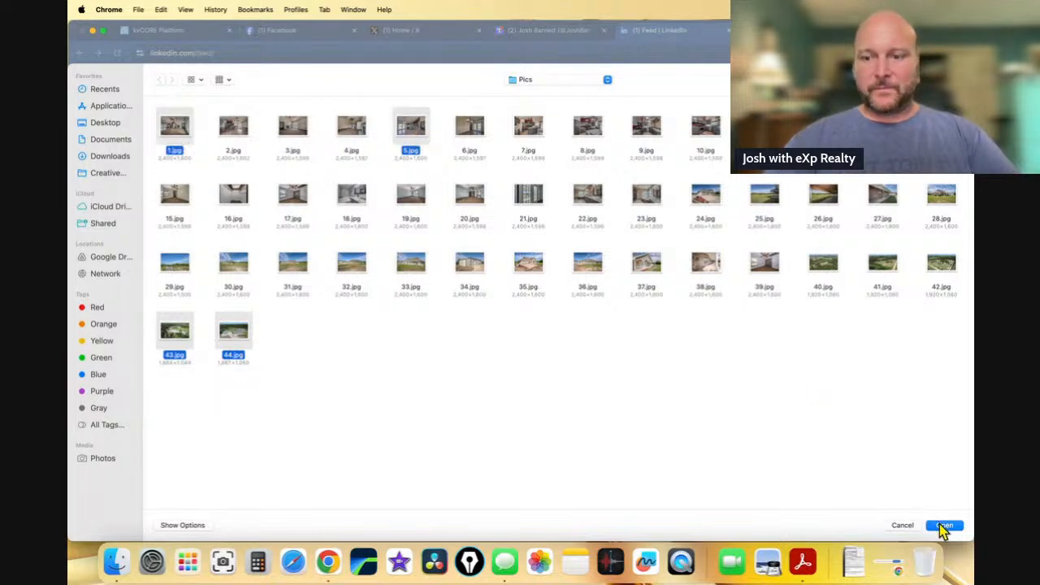
left_click(943, 525)
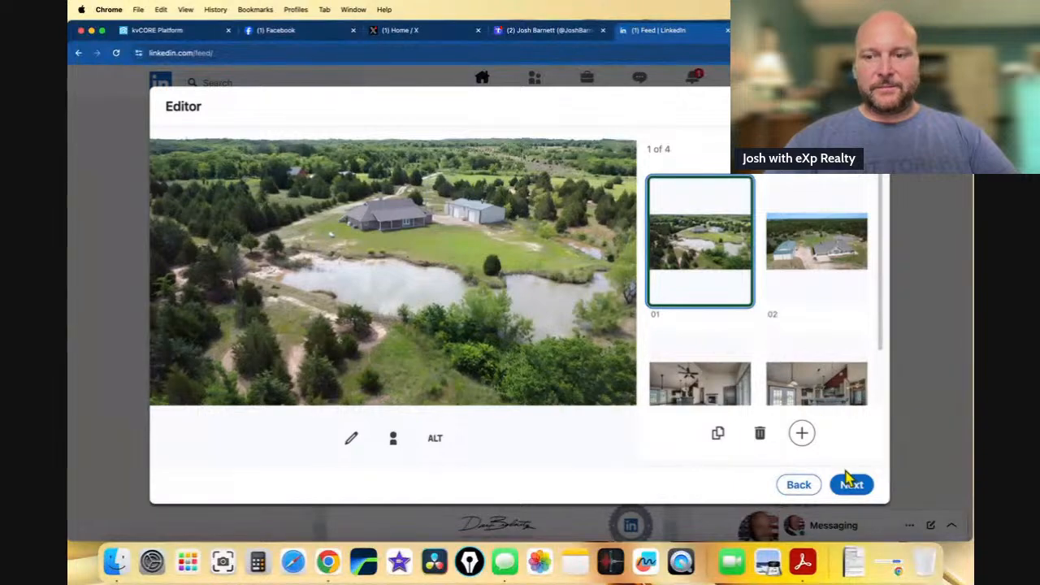
left_click(850, 484)
scroll(638, 267, "down", 5)
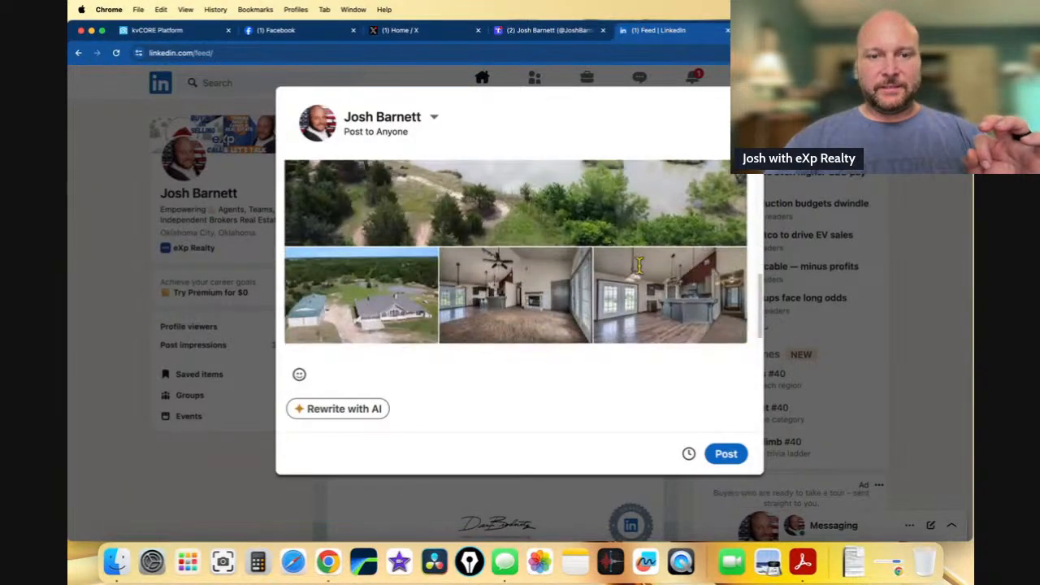
scroll(638, 267, "down", 1)
scroll(656, 283, "up", 3)
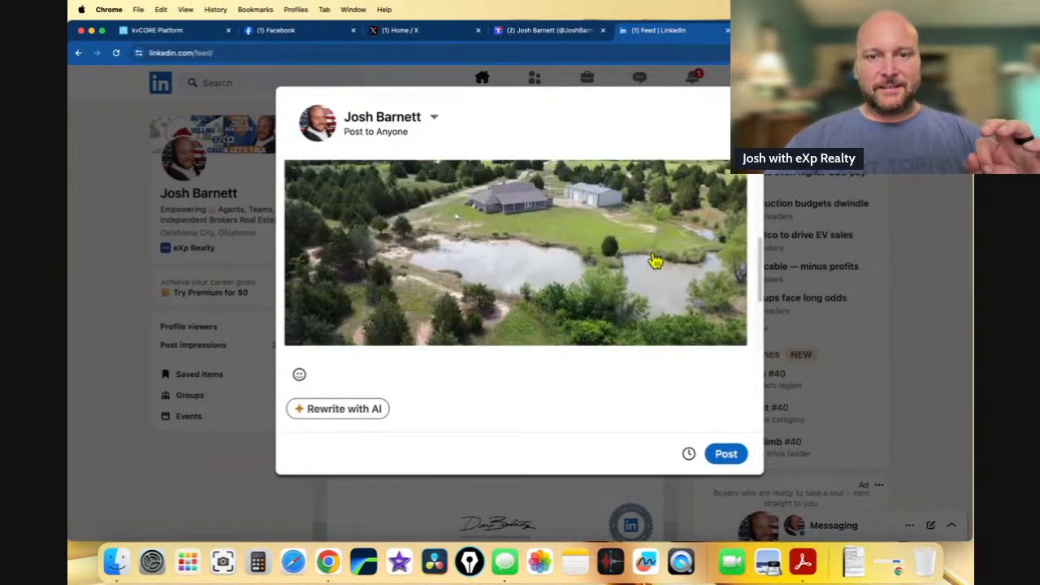
scroll(656, 261, "down", 3)
scroll(649, 256, "up", 5)
scroll(655, 262, "down", 5)
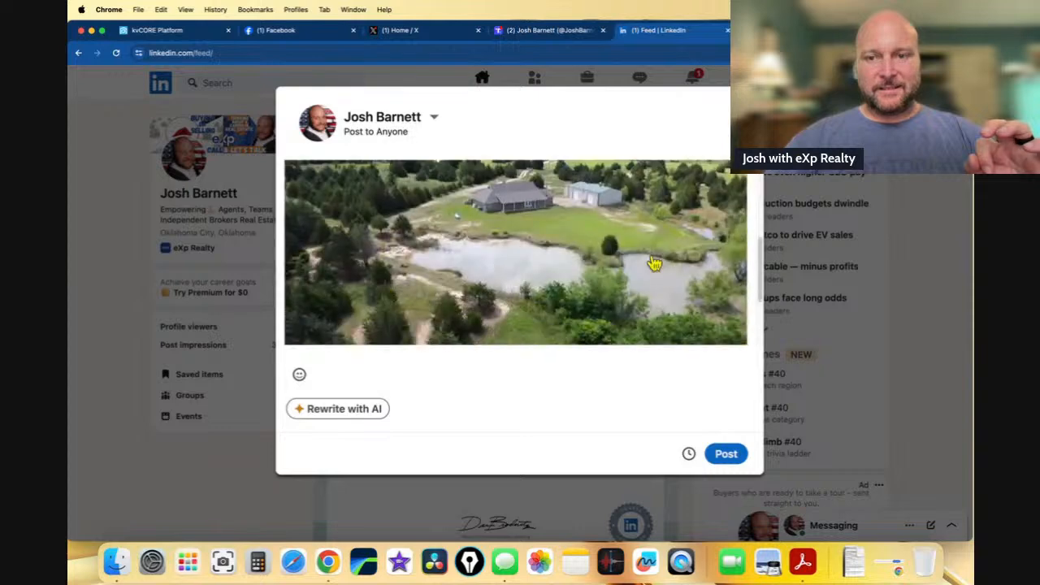
scroll(680, 263, "up", 2)
- Move the aerial house photo to first position and publish the LinkedIn post
left_click(700, 257)
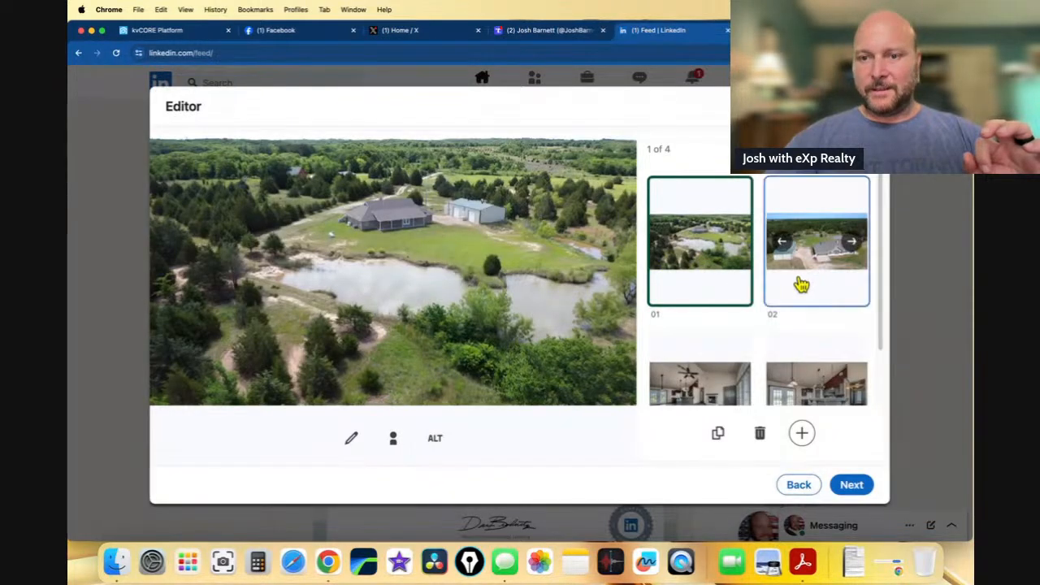
left_click_drag(801, 284, 745, 294)
scroll(755, 299, "down", 2)
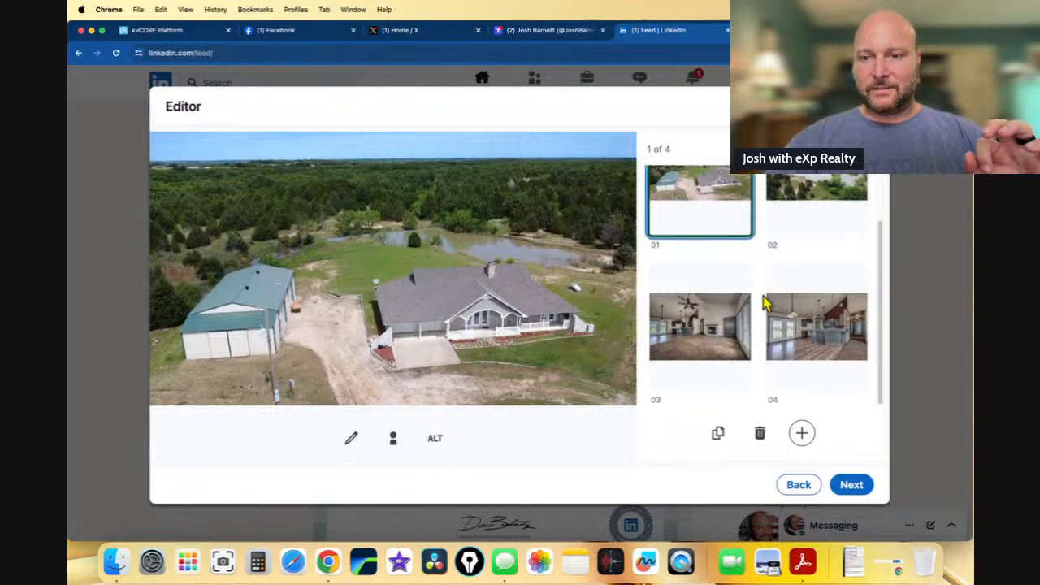
left_click(849, 485)
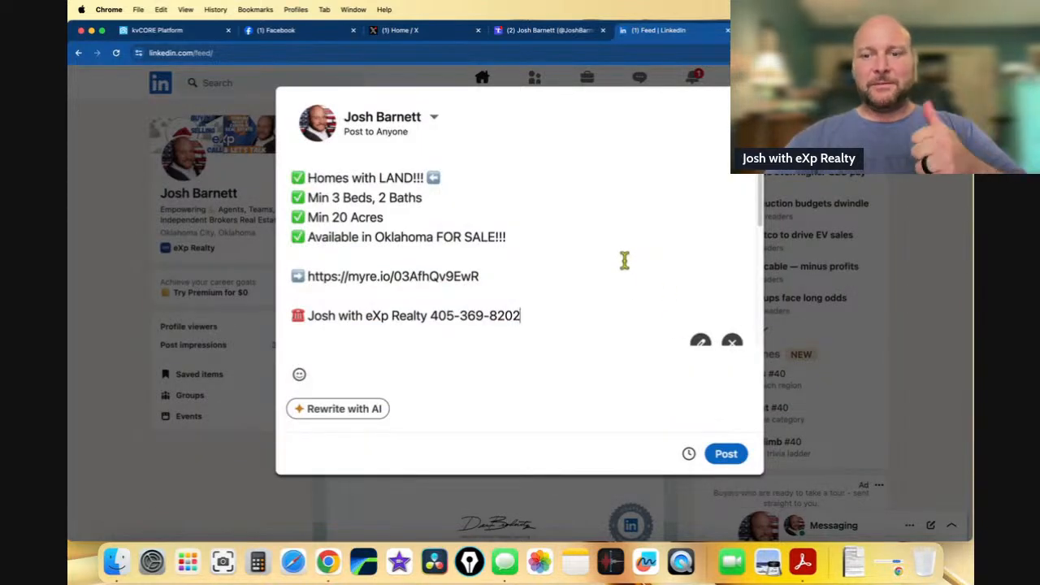
left_click(734, 458)
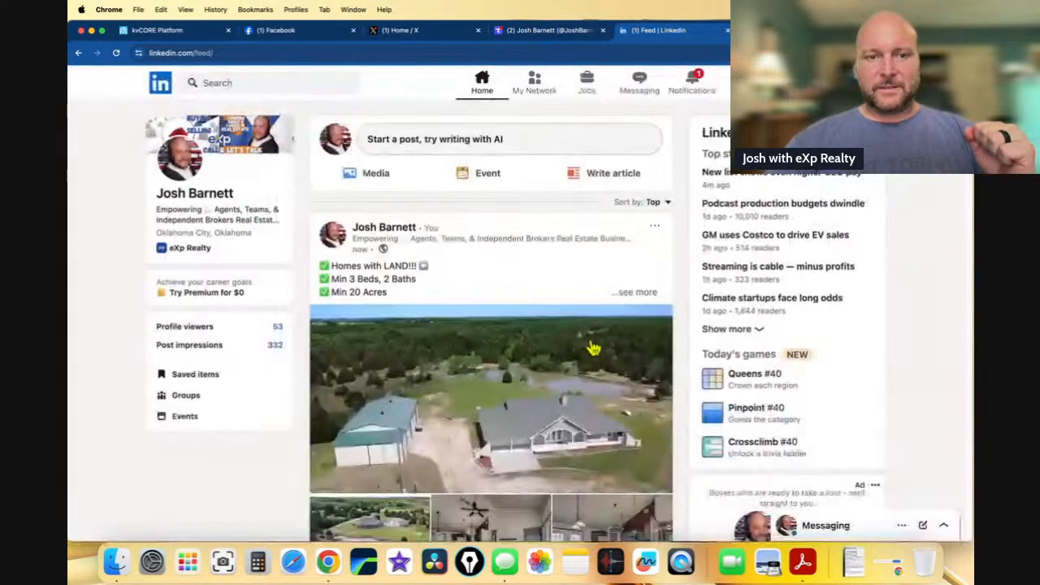
- Expand the new LinkedIn post with 'see more' to review its full checklist, lnkd.in link and contact line
left_click(624, 294)
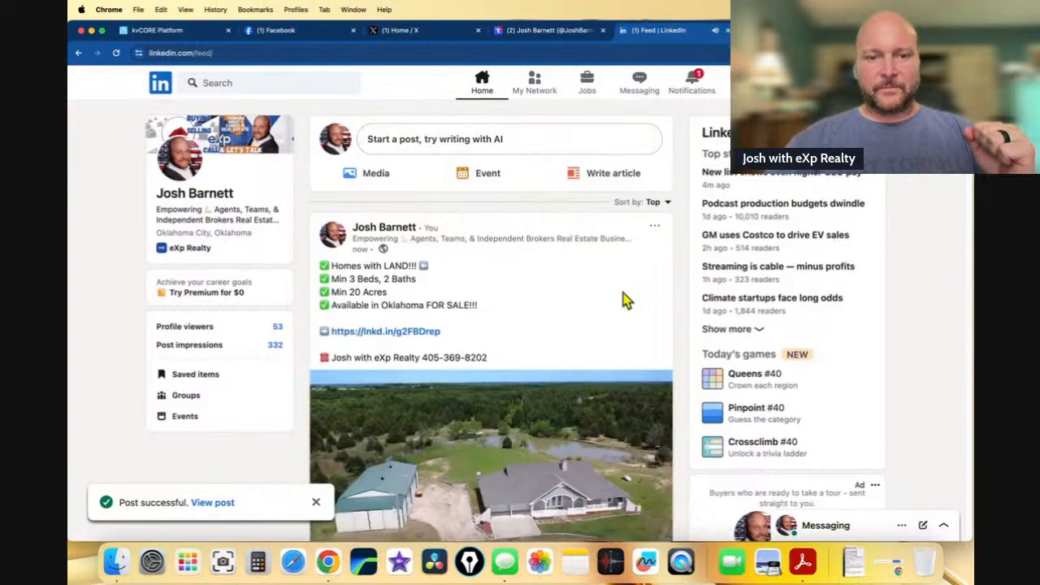
scroll(602, 329, "down", 5)
scroll(605, 334, "up", 5)
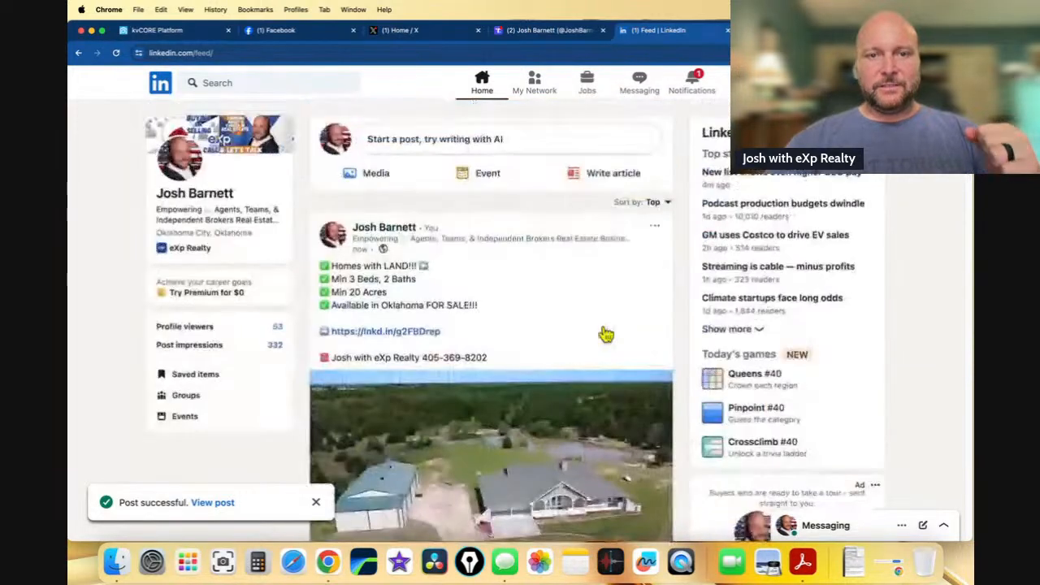